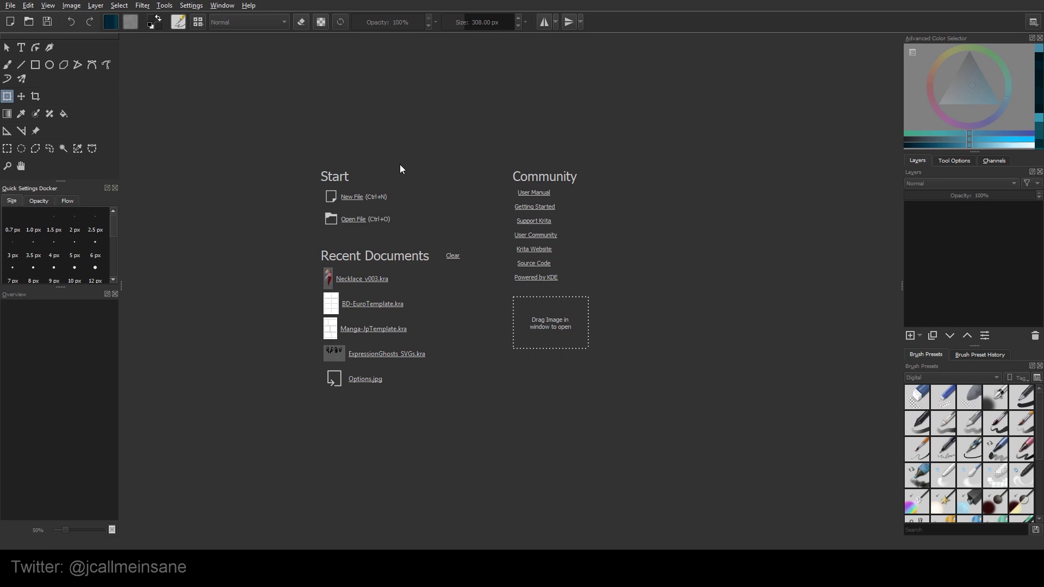
Browse the comic templates and create a 2480 × 3508 page from European BD
left_click(356, 198)
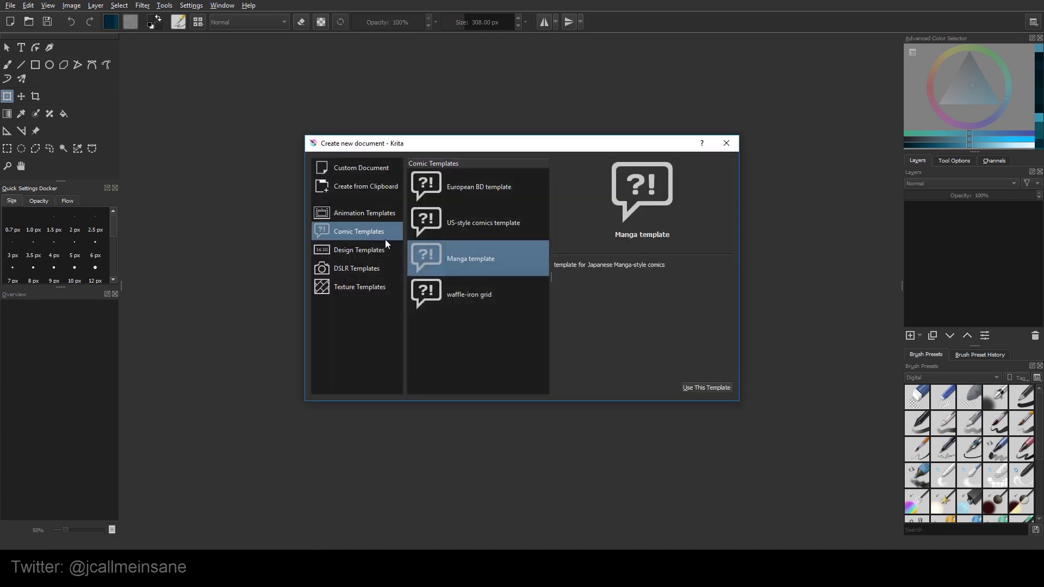
left_click(492, 237)
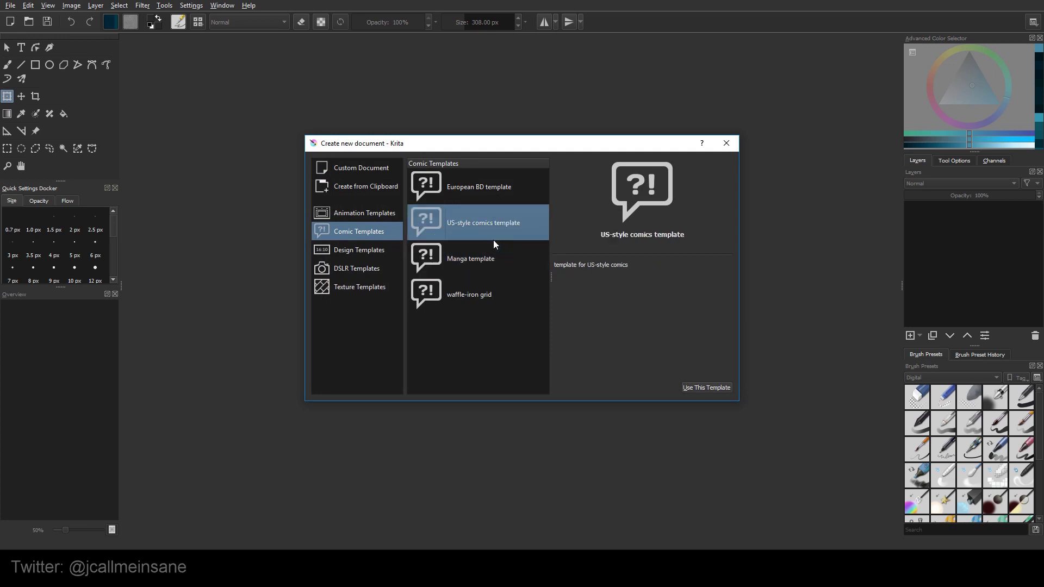
left_click(493, 269)
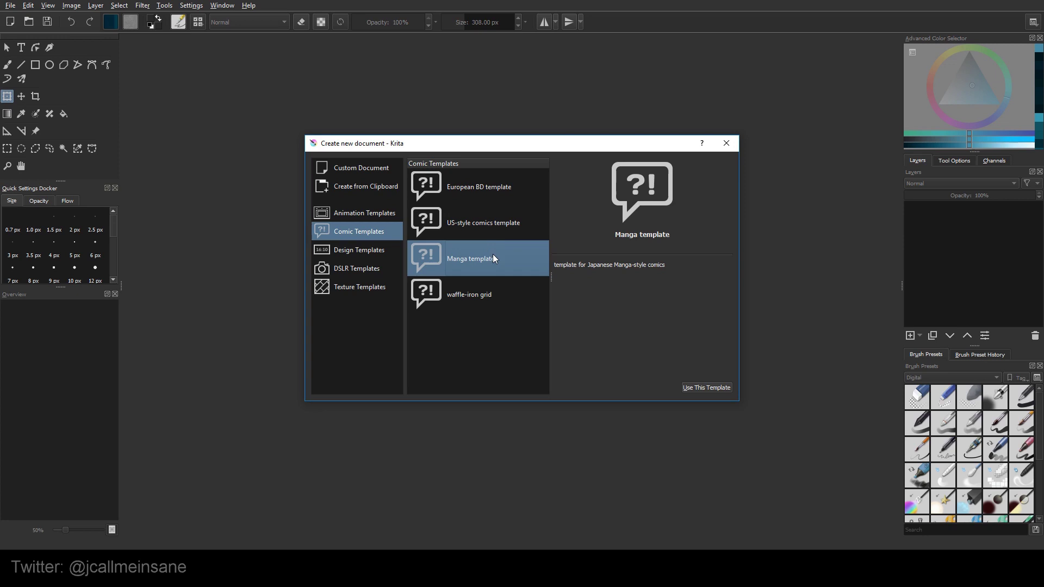
key("Up")
key("Up")
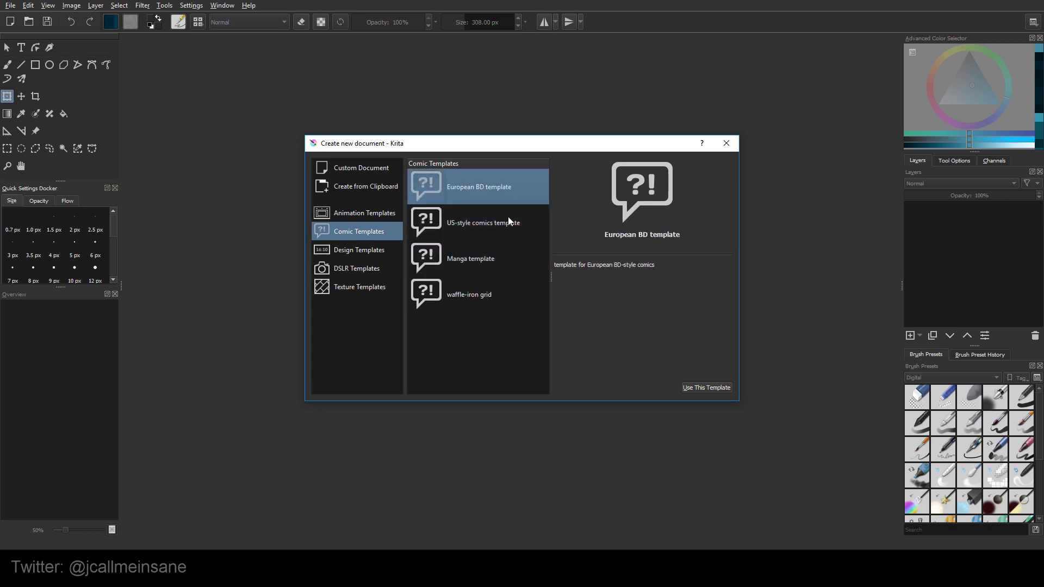
key("Down")
key("Down")
key("Down")
key("Up")
key("Up")
key("Up")
key("Down")
key("Down")
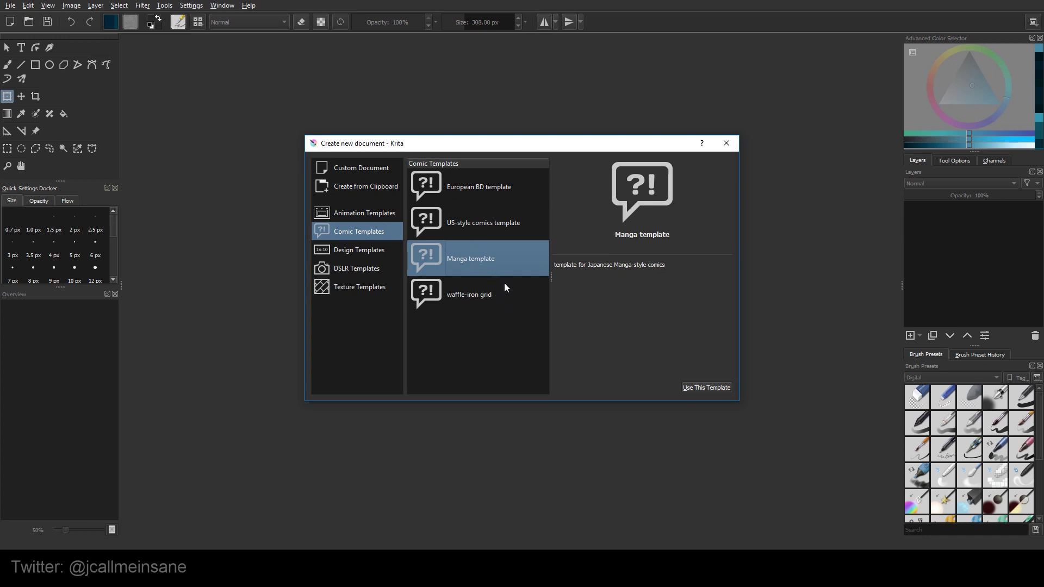
left_click(515, 296)
left_click(513, 259)
left_click(520, 193)
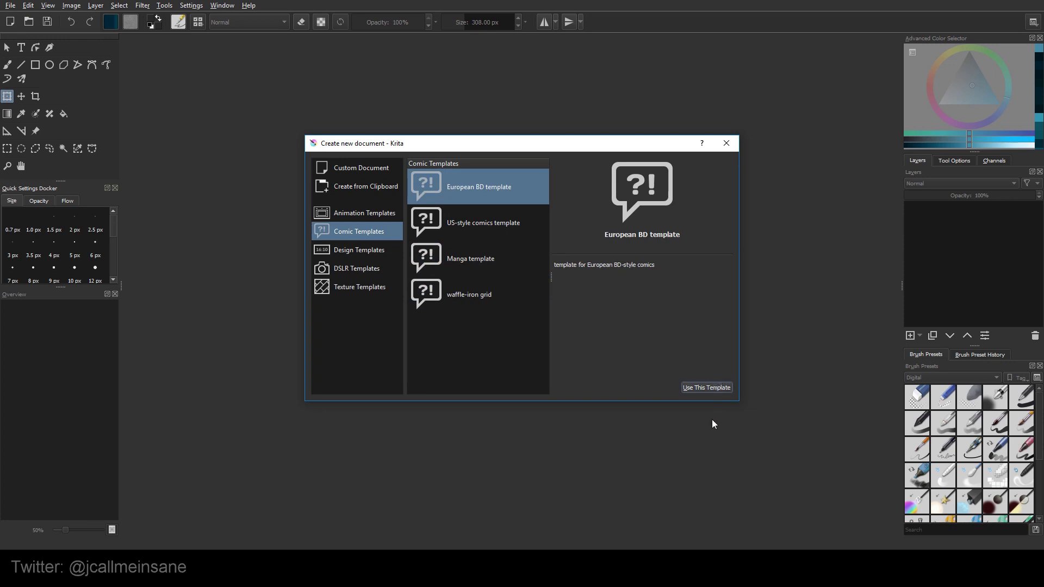
left_click(709, 388)
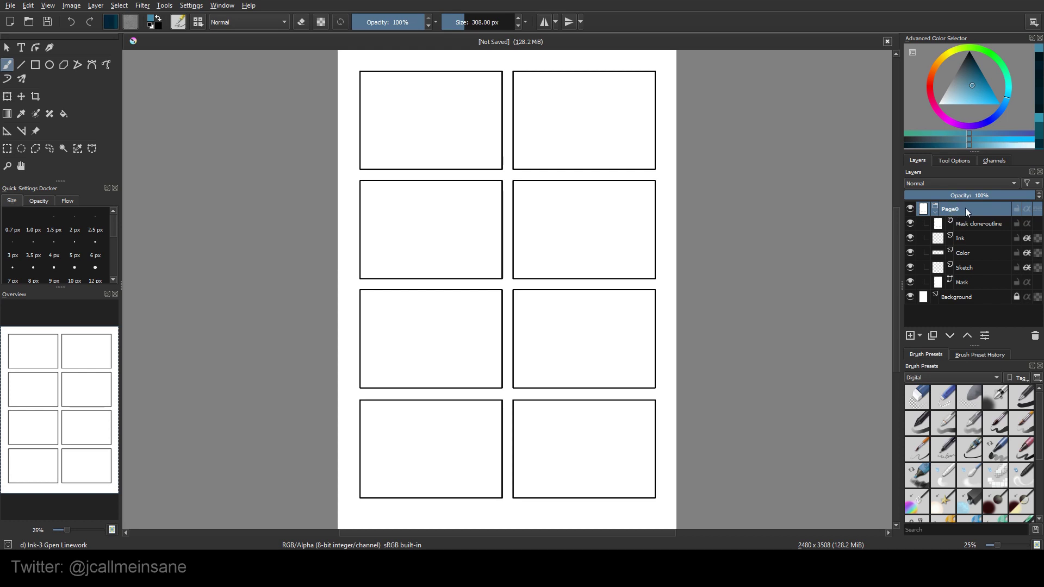
Expand the Page0 group to show its layers
left_click(935, 211)
left_click(935, 210)
left_click(935, 210)
left_click(935, 211)
left_click(935, 210)
left_click(935, 211)
Inspect the Mask, Sketch, Color, Ink and Mask clone-outline layers, then close the page
left_click(969, 282)
left_click(974, 267)
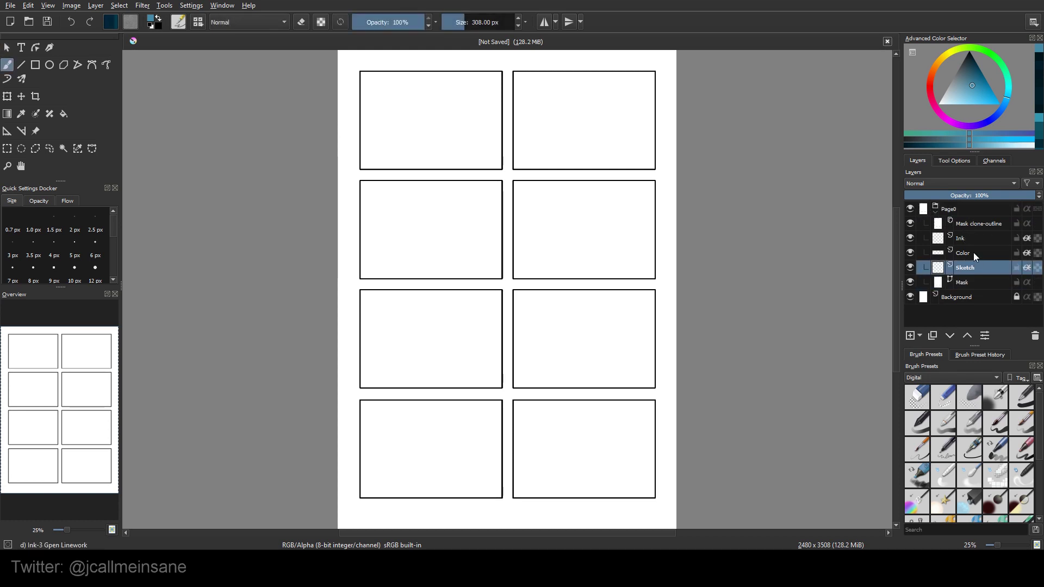
left_click(973, 252)
left_click(972, 237)
left_click(973, 223)
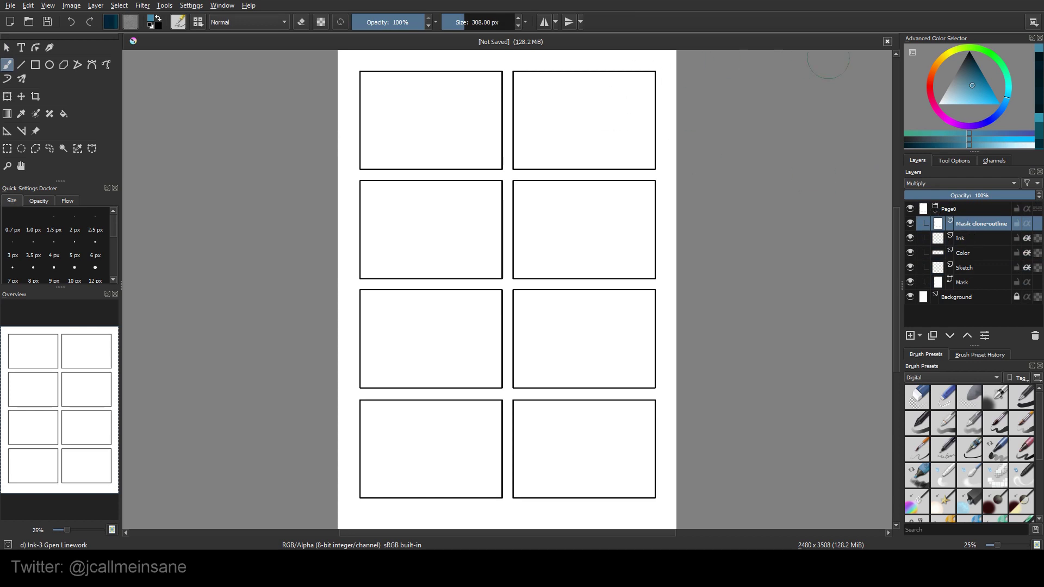
left_click(887, 41)
left_click(377, 196)
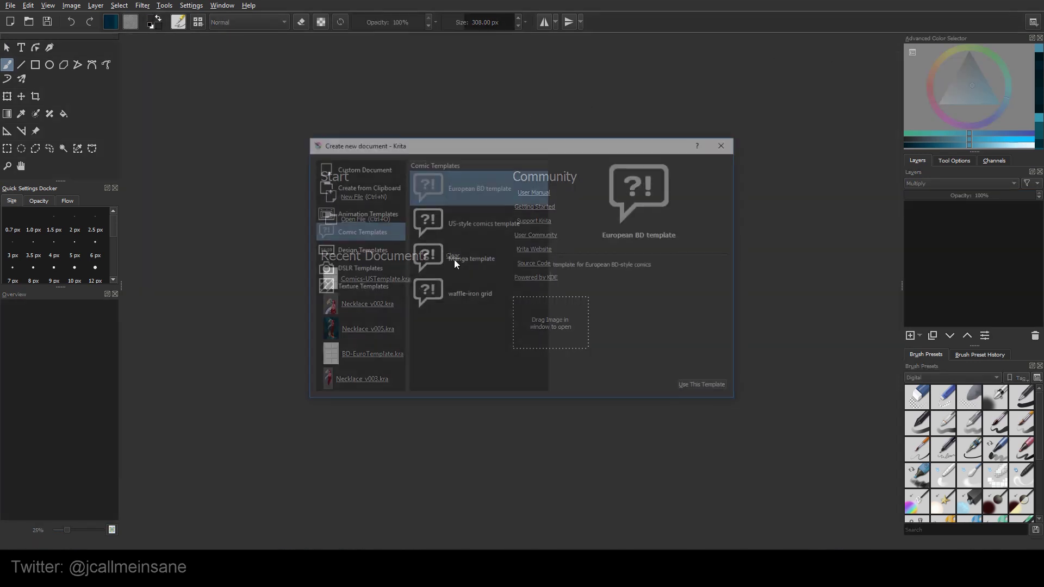
left_click(492, 226)
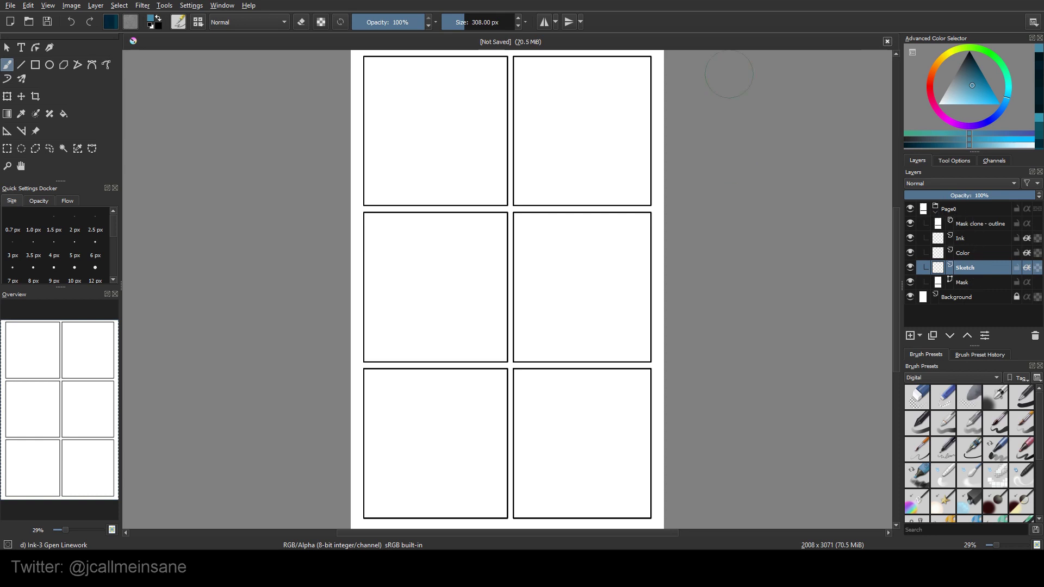
left_click(887, 42)
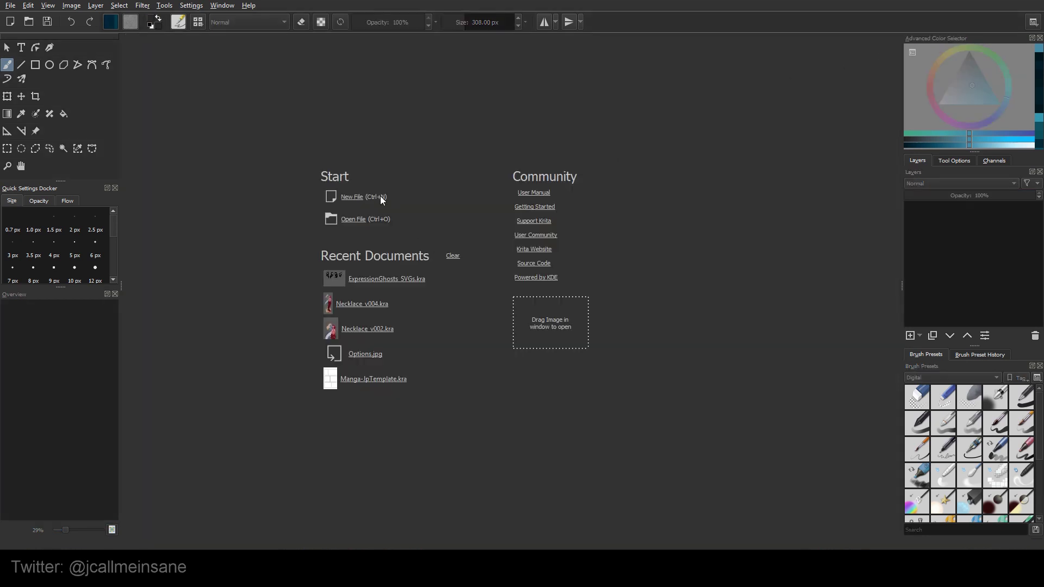
key("ctrl+n")
left_click(498, 258)
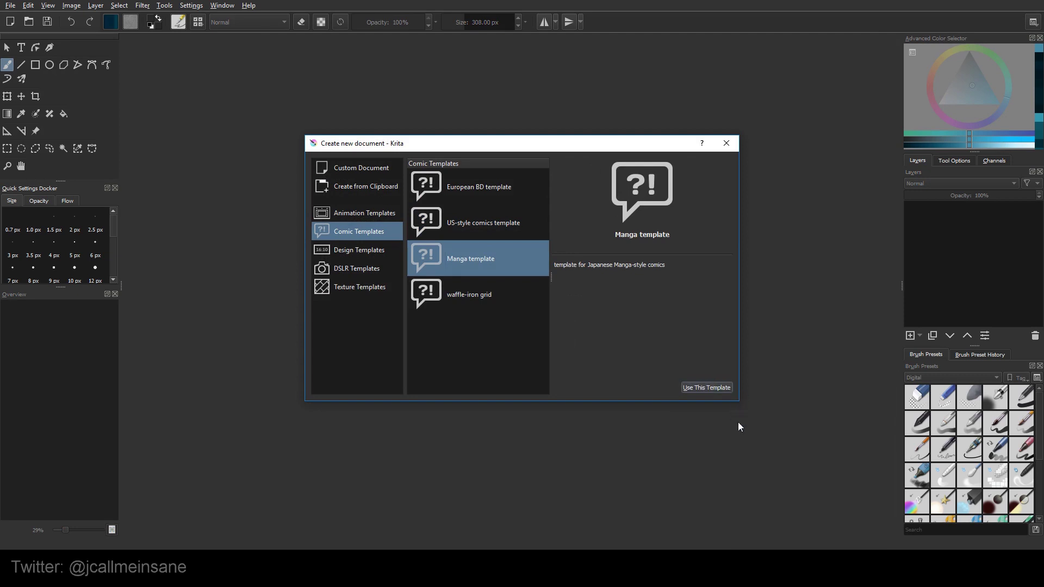
left_click(714, 388)
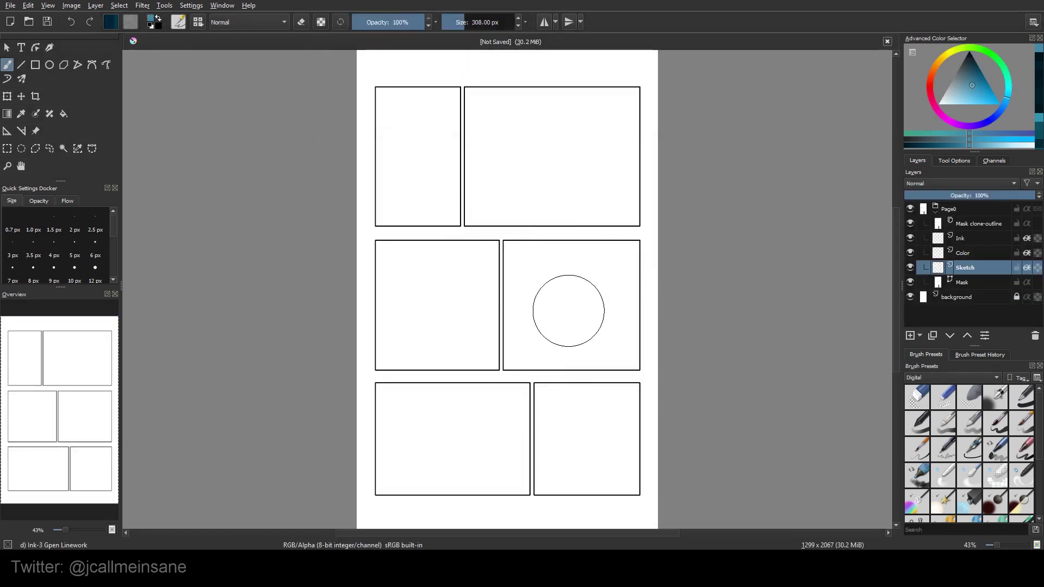
scroll(573, 312, "down", 1)
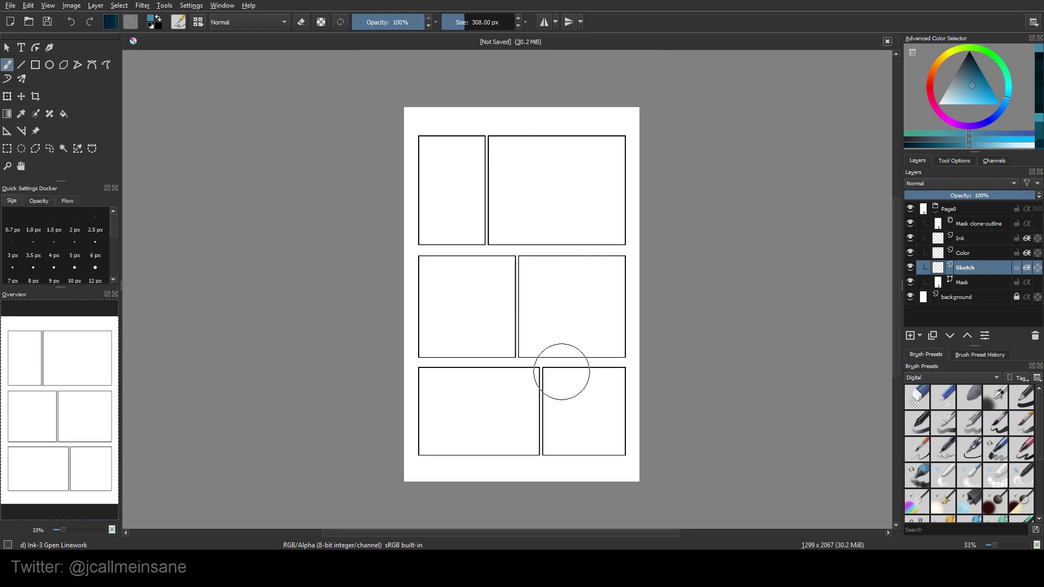
left_click(887, 41)
left_click(373, 200)
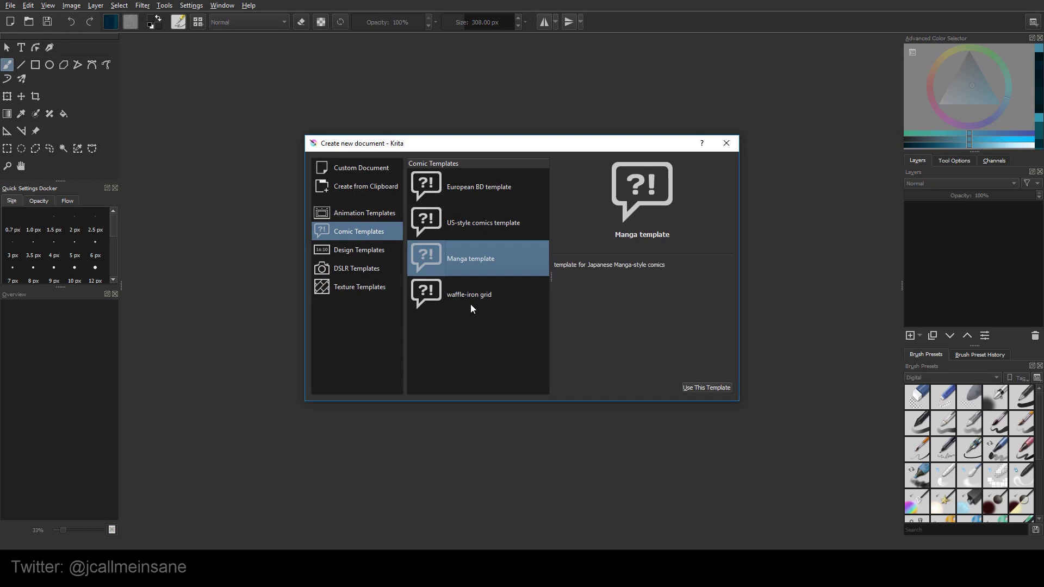
left_click(471, 304)
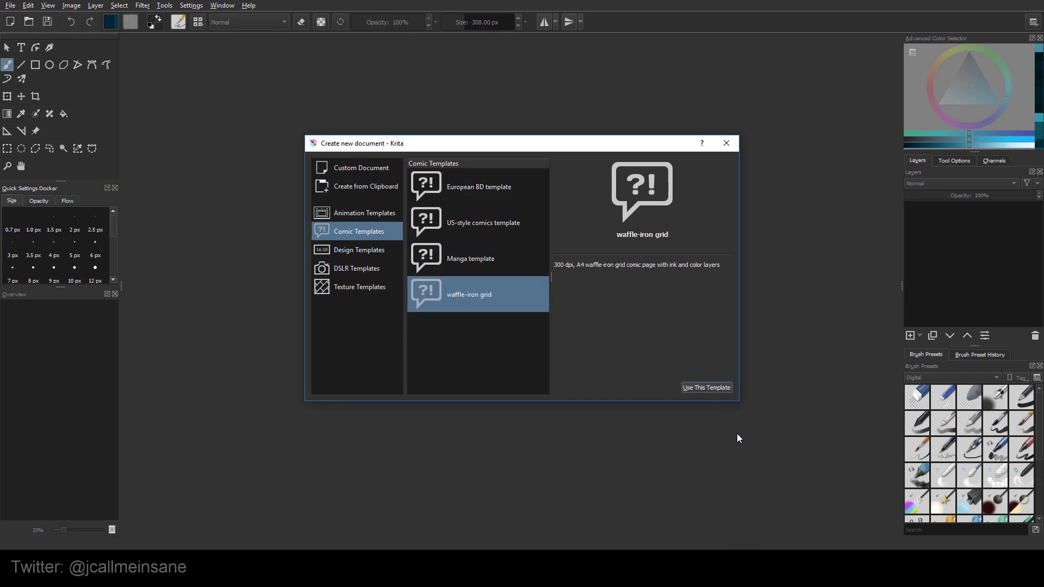
key("Return")
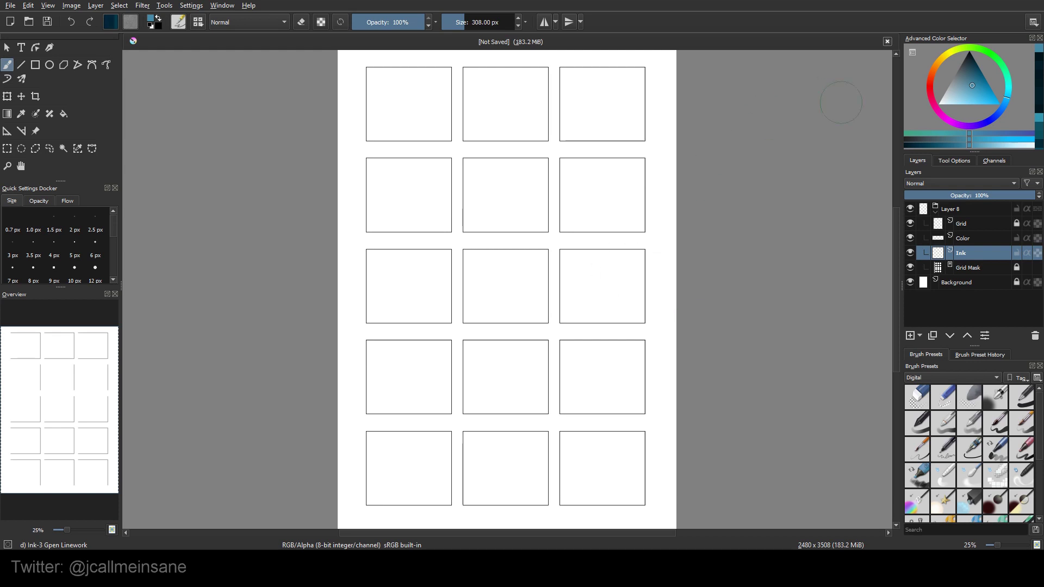
Close the waffle-iron page, start a new Manga-template page, and pick Select Shapes
left_click(887, 42)
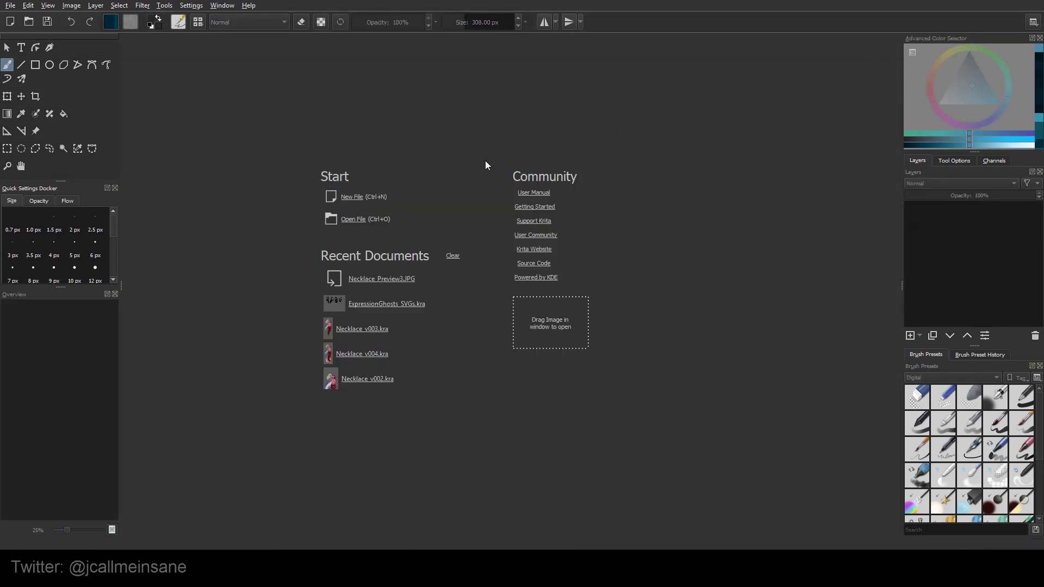
left_click(353, 197)
left_click(472, 258)
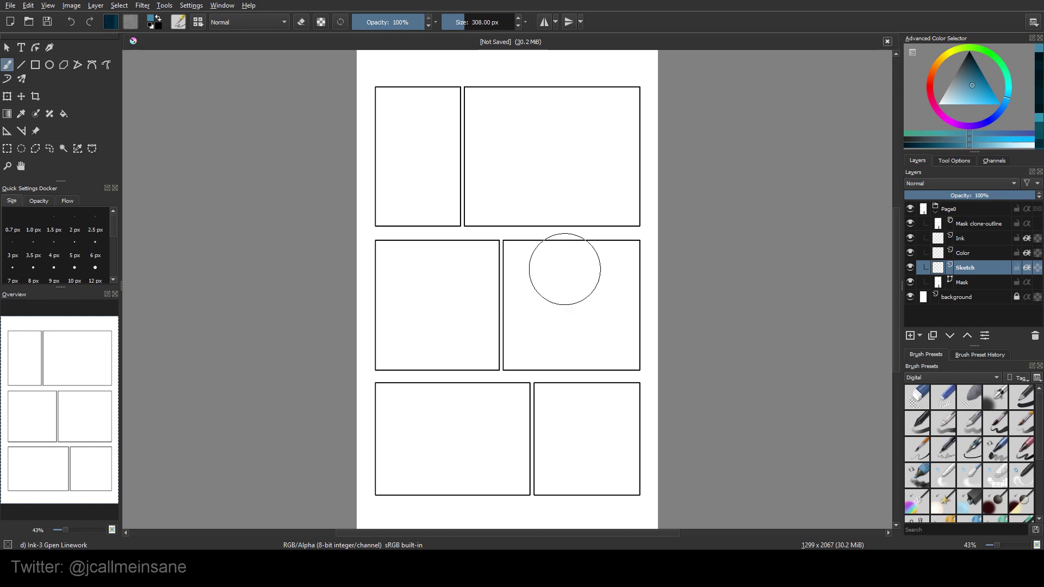
left_click(7, 48)
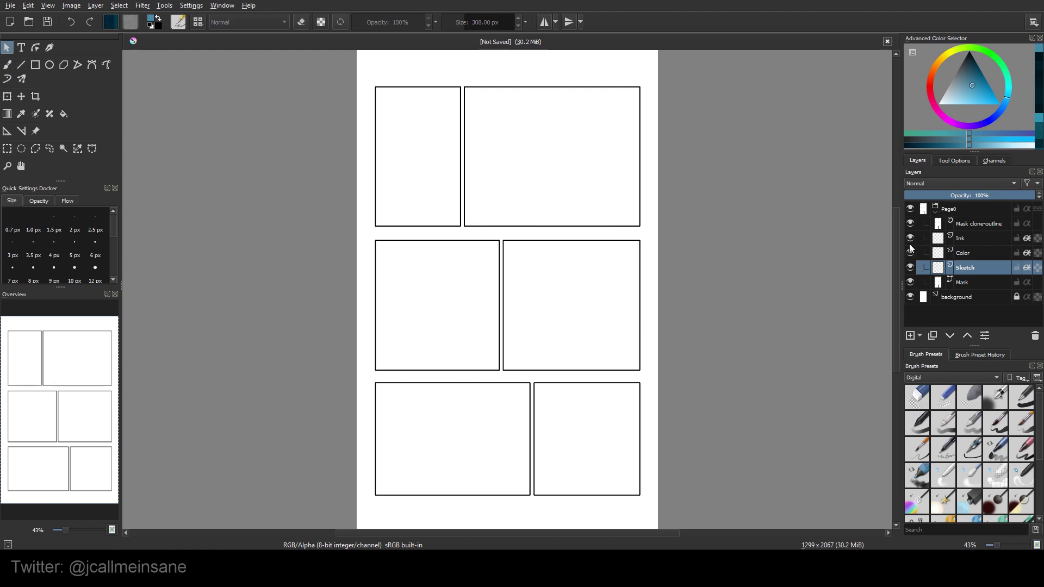
key("b")
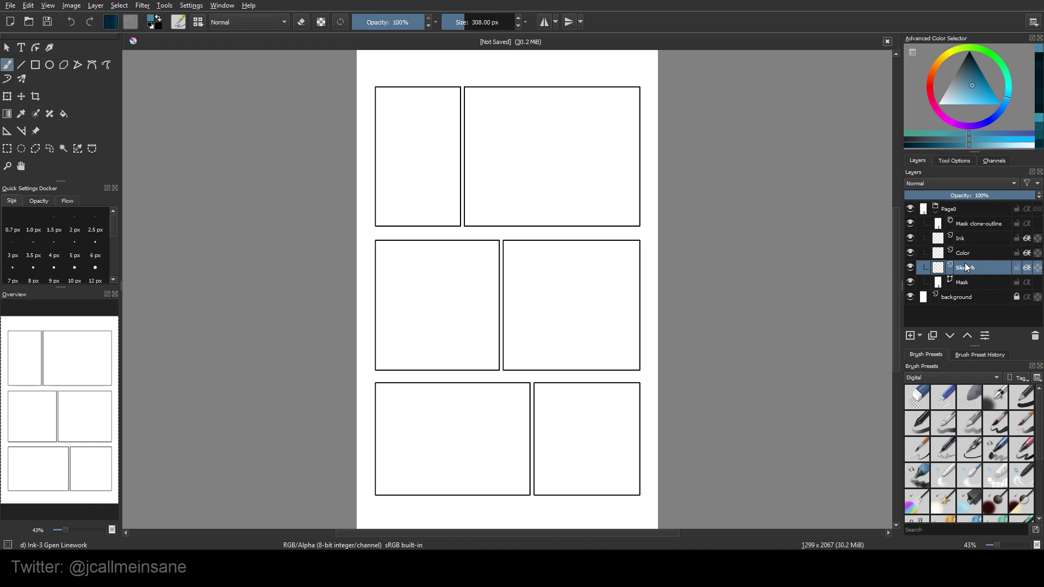
left_click(966, 240)
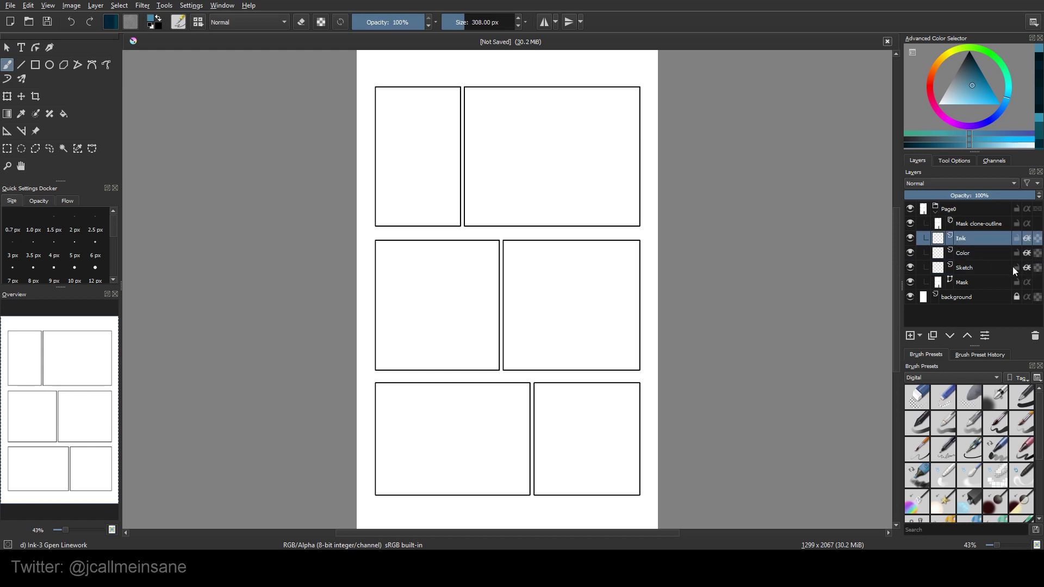
left_click(978, 285)
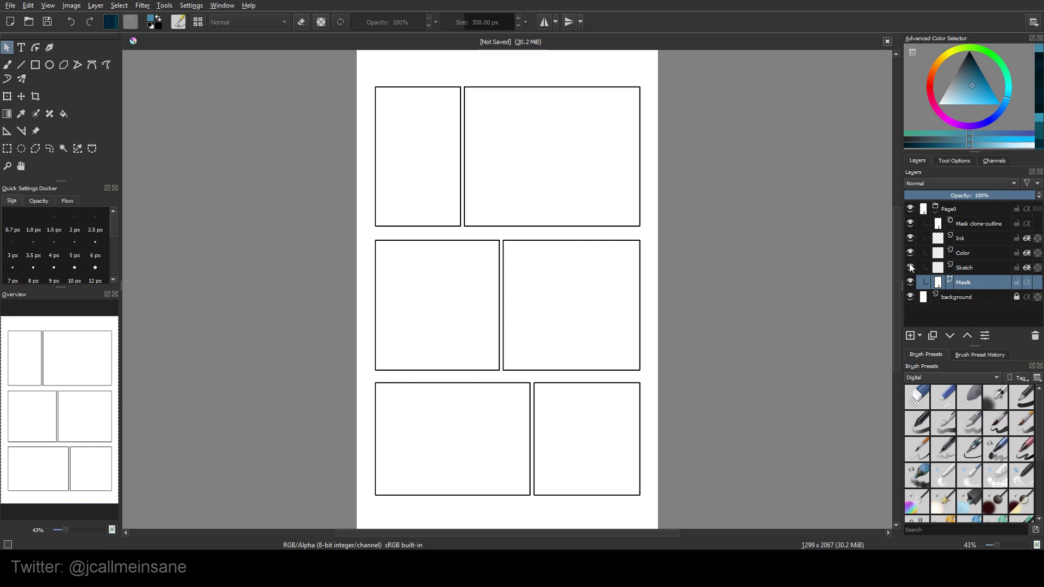
mouse_move(910, 266)
left_mouse_down()
mouse_move(910, 226)
mouse_move(912, 281)
left_mouse_up()
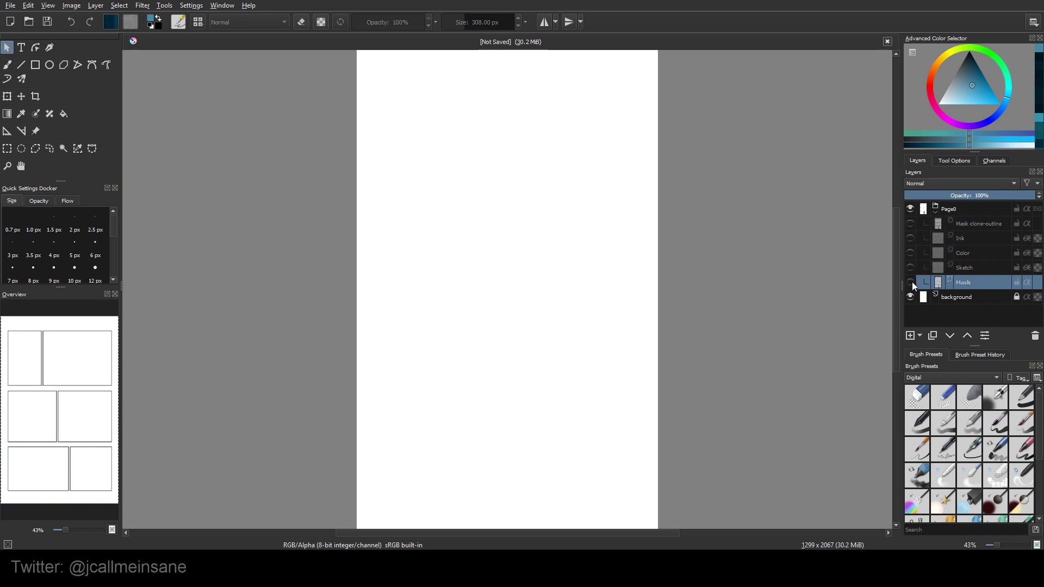
left_click(911, 282)
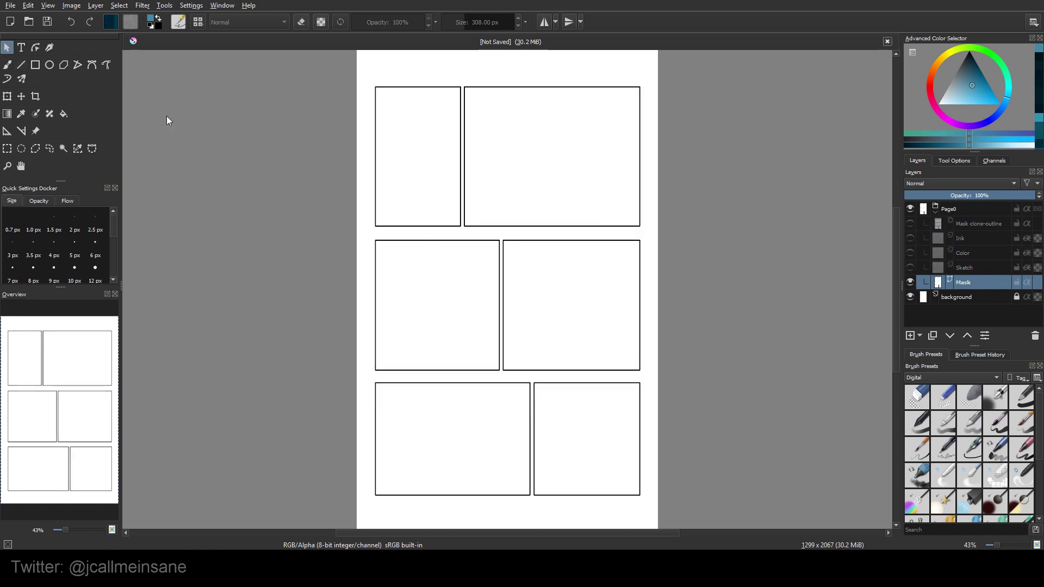
left_click(911, 297)
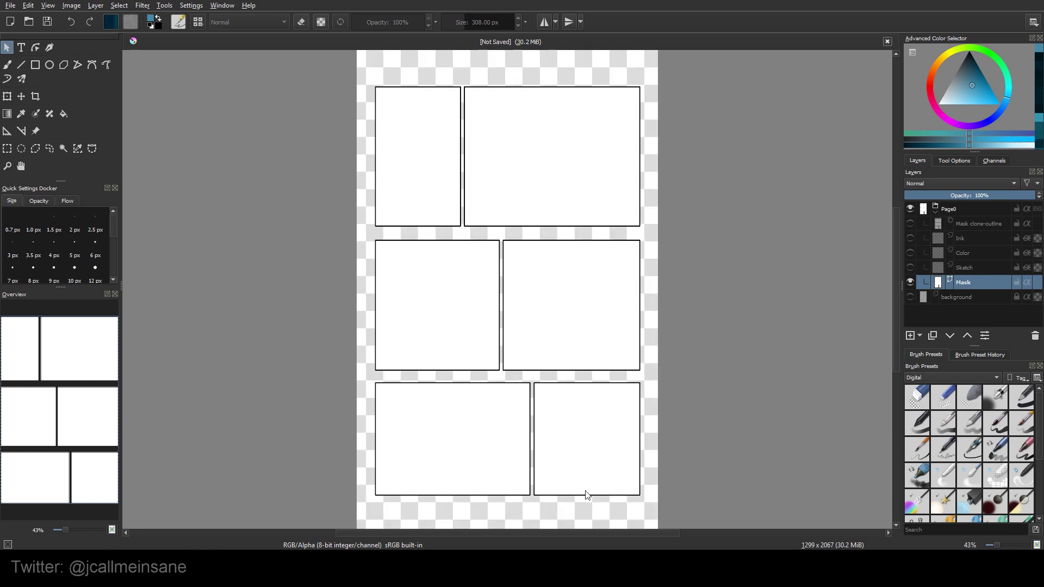
left_click_drag(911, 265, 910, 238)
left_click(965, 270)
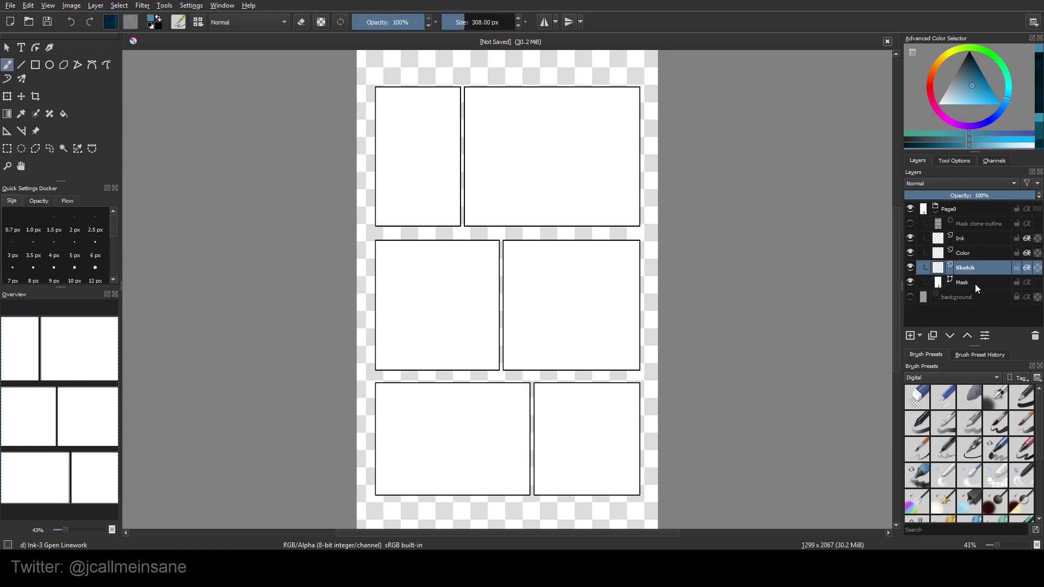
left_click(970, 281)
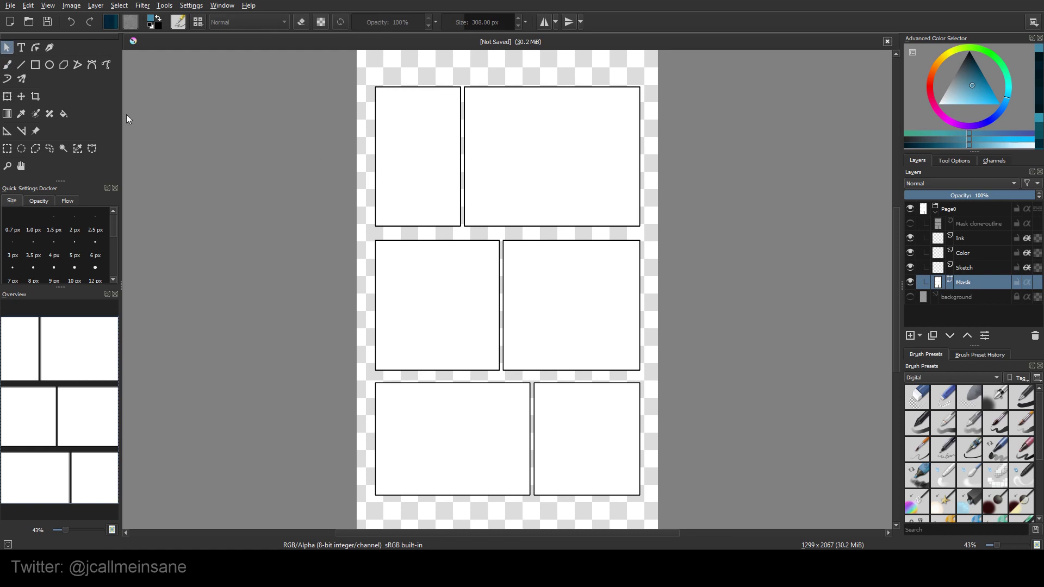
key("b")
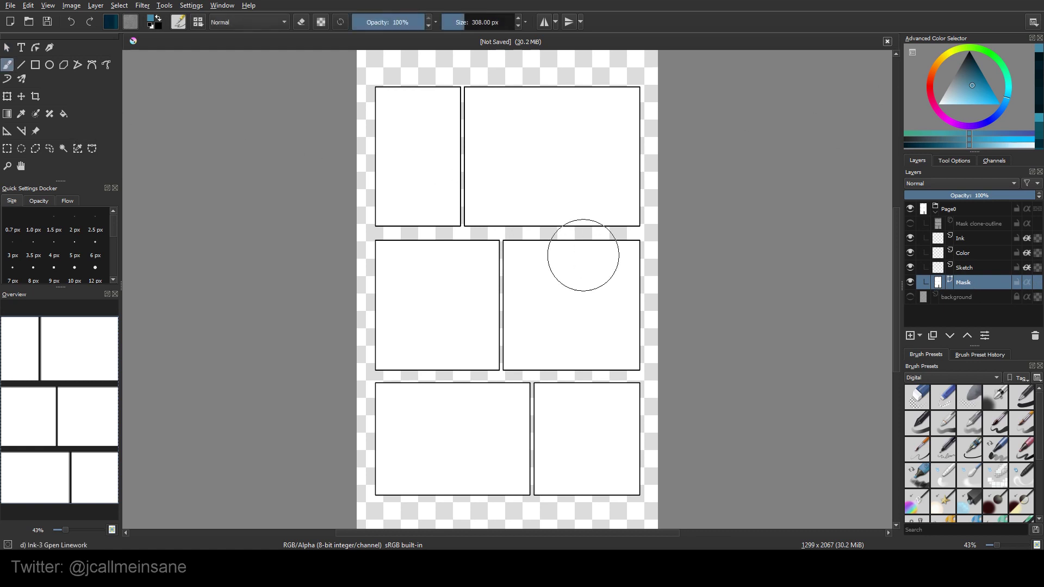
left_click(622, 270)
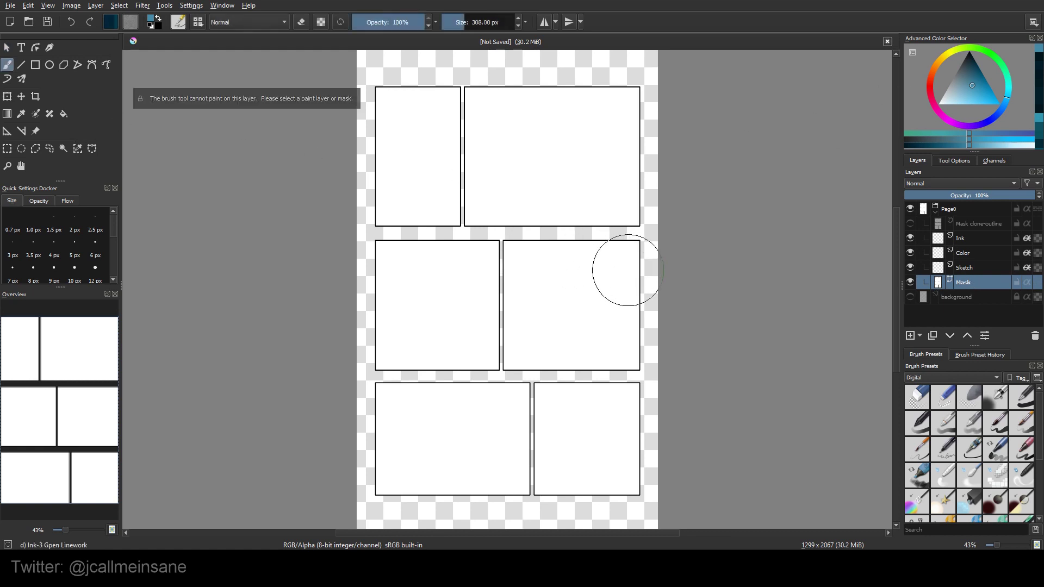
left_click(978, 268)
left_click(963, 253)
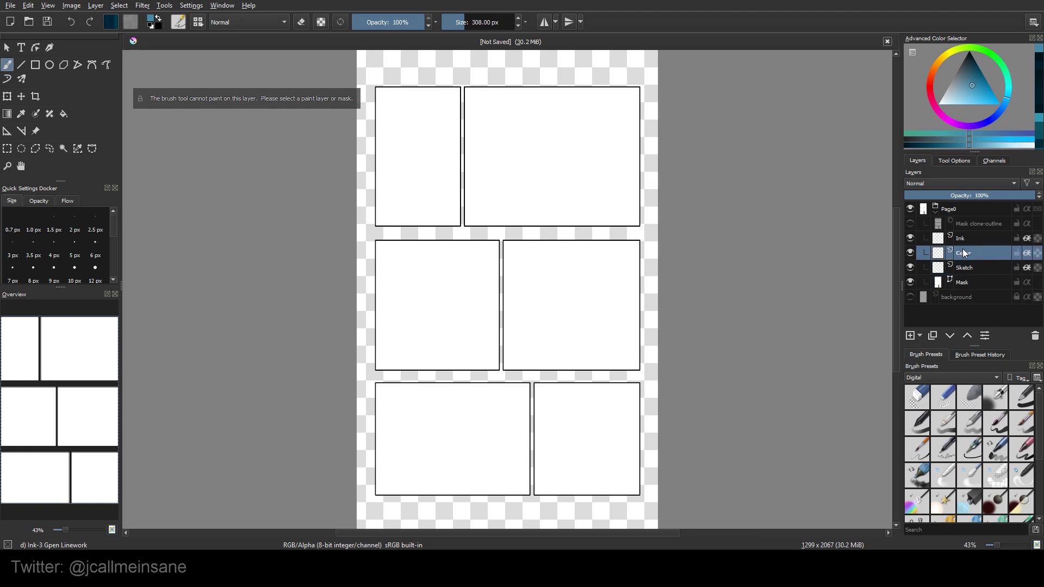
left_click(970, 242)
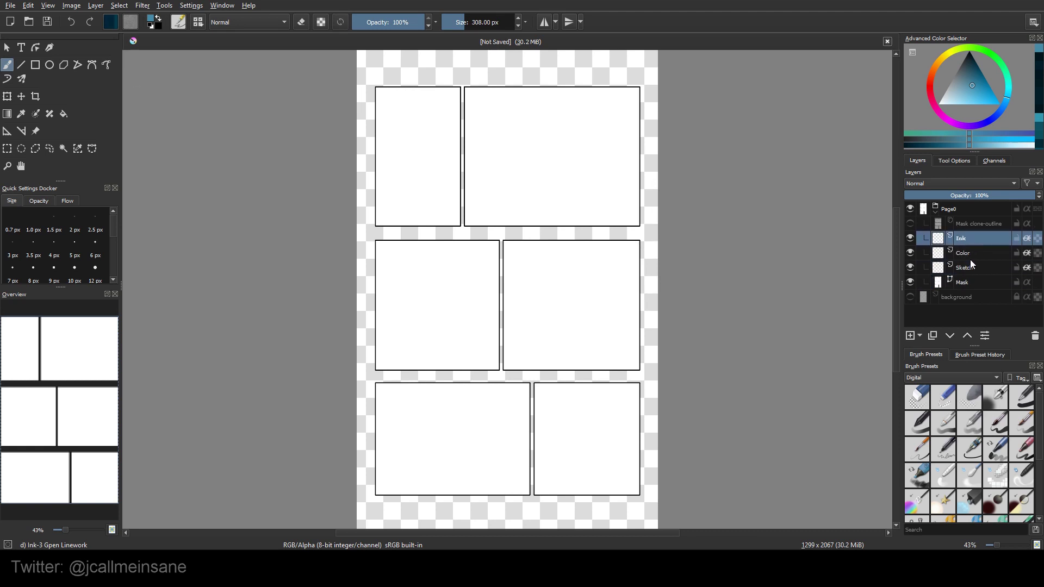
left_click(973, 266)
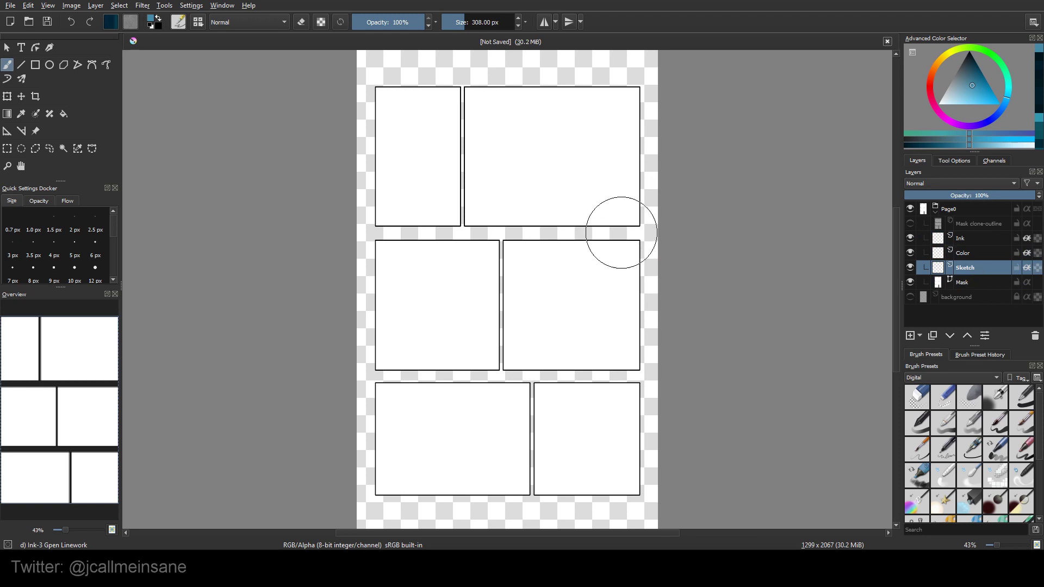
left_click(980, 254)
left_click(980, 239)
left_click(980, 268)
left_click(980, 253)
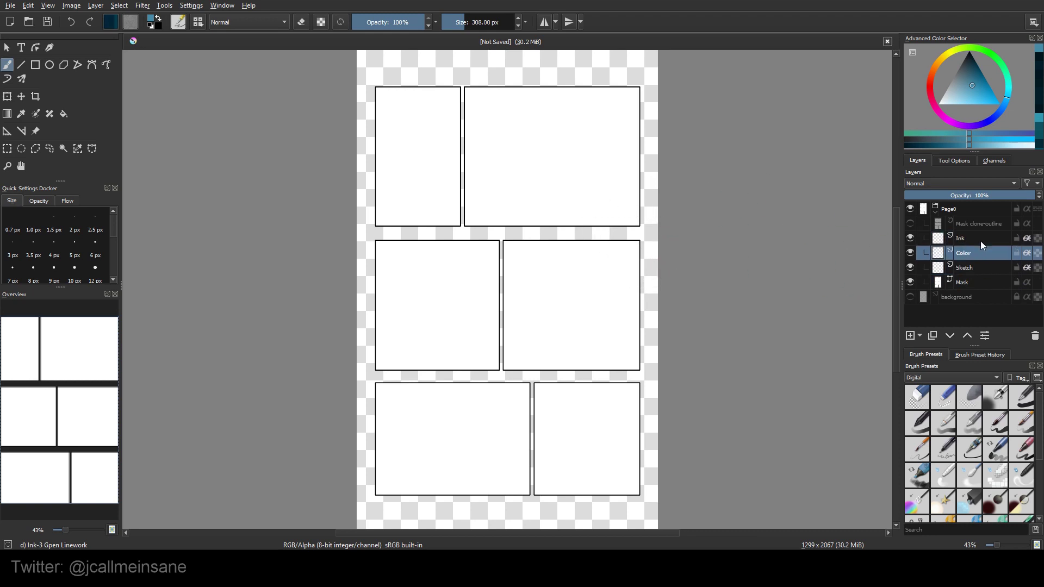
left_click(980, 240)
left_click(974, 267)
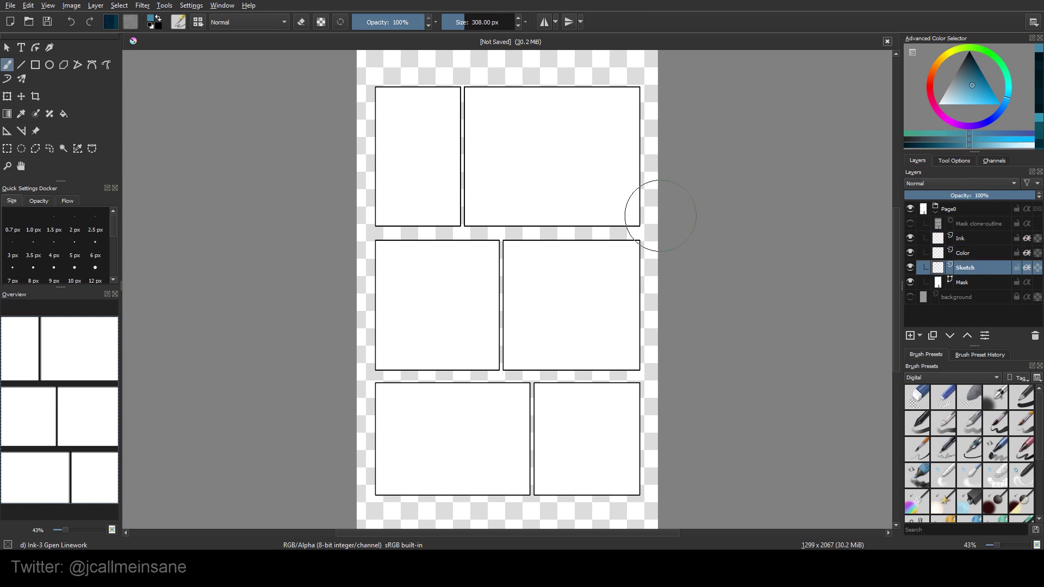
Paint dark-blue shapes across the panels and show the Mask clone-outline layer
mouse_move(634, 190)
left_mouse_down()
mouse_move(602, 119)
mouse_move(615, 114)
mouse_move(513, 187)
mouse_move(603, 324)
mouse_move(615, 483)
mouse_move(426, 513)
mouse_move(387, 115)
mouse_move(379, 196)
mouse_move(397, 374)
mouse_move(568, 400)
mouse_move(595, 362)
left_mouse_up()
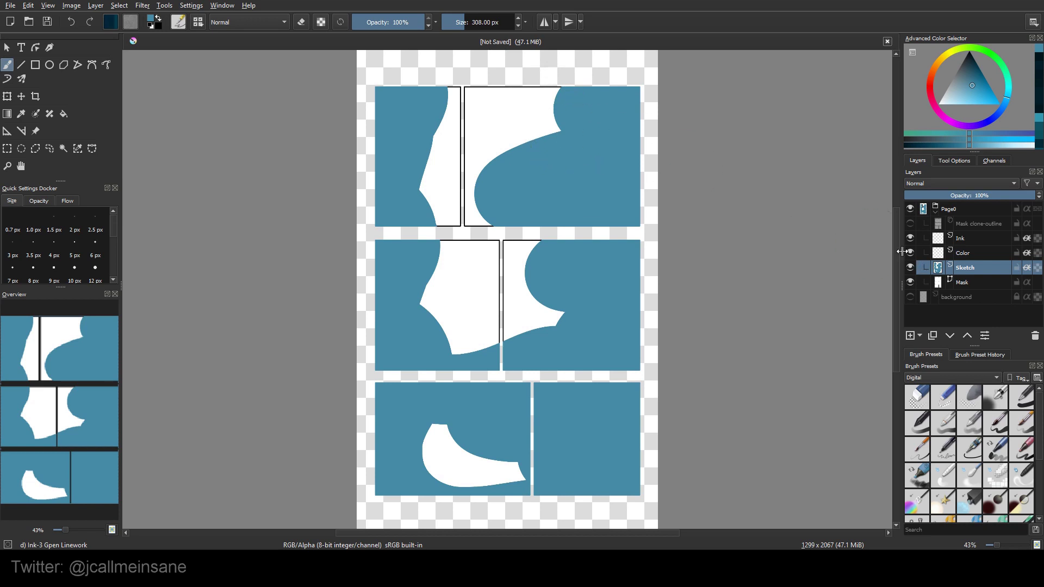
left_click(910, 223)
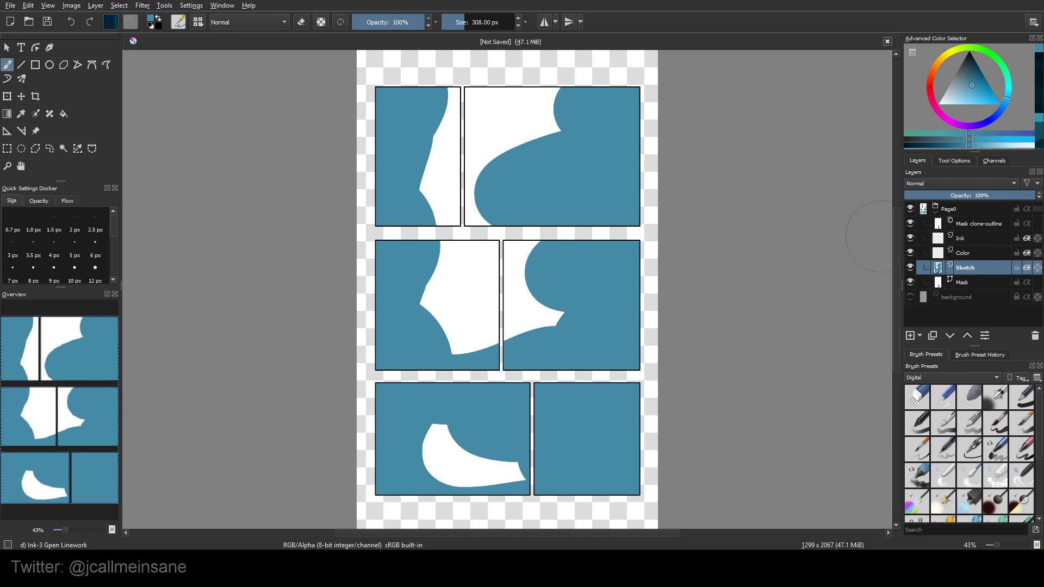
scroll(766, 218, "up", 2)
left_click_drag(554, 233, 603, 209)
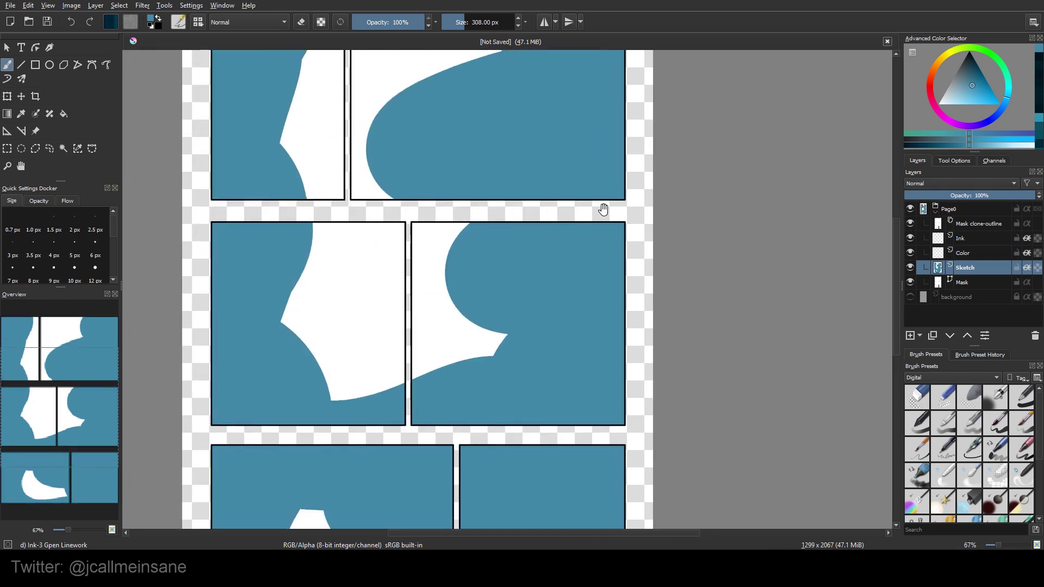
scroll(603, 209, "up", 2)
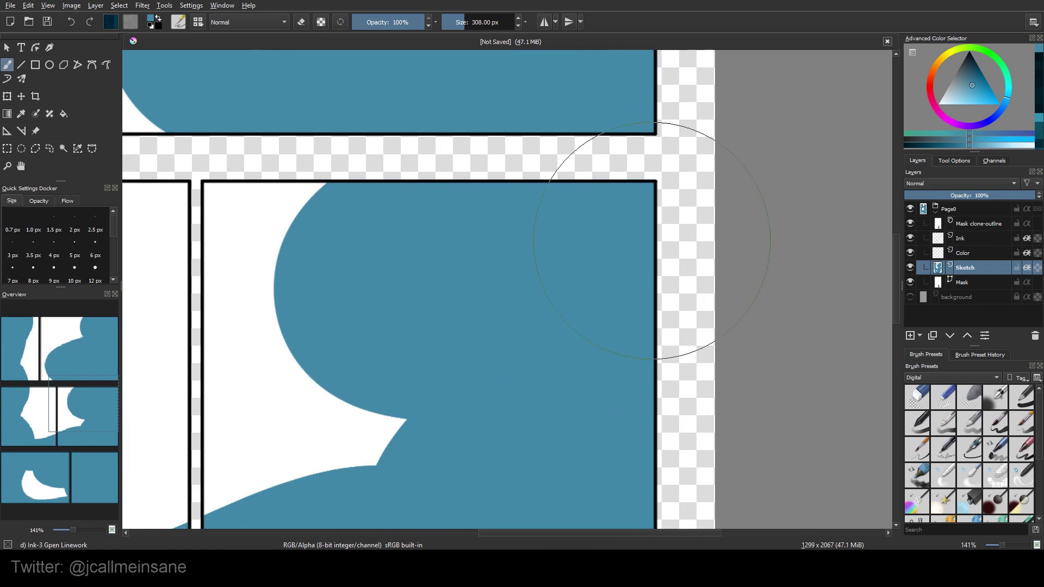
scroll(651, 241, "down", 2)
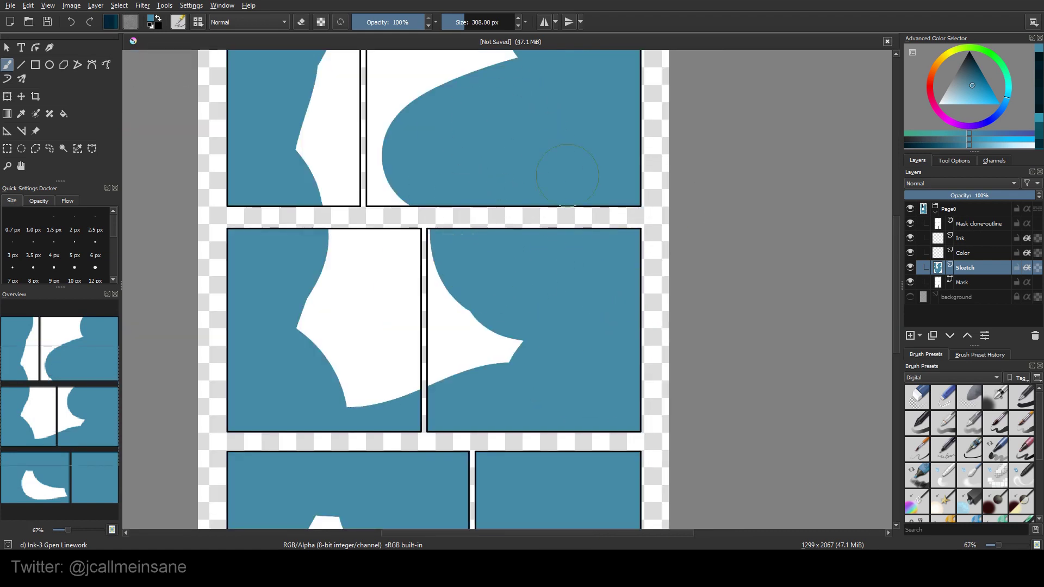
Paint a light-blue blob across the right panels
left_click(954, 105)
mouse_move(517, 188)
left_mouse_down()
mouse_move(531, 227)
mouse_move(607, 201)
mouse_move(552, 179)
mouse_move(610, 275)
mouse_move(636, 255)
left_mouse_up()
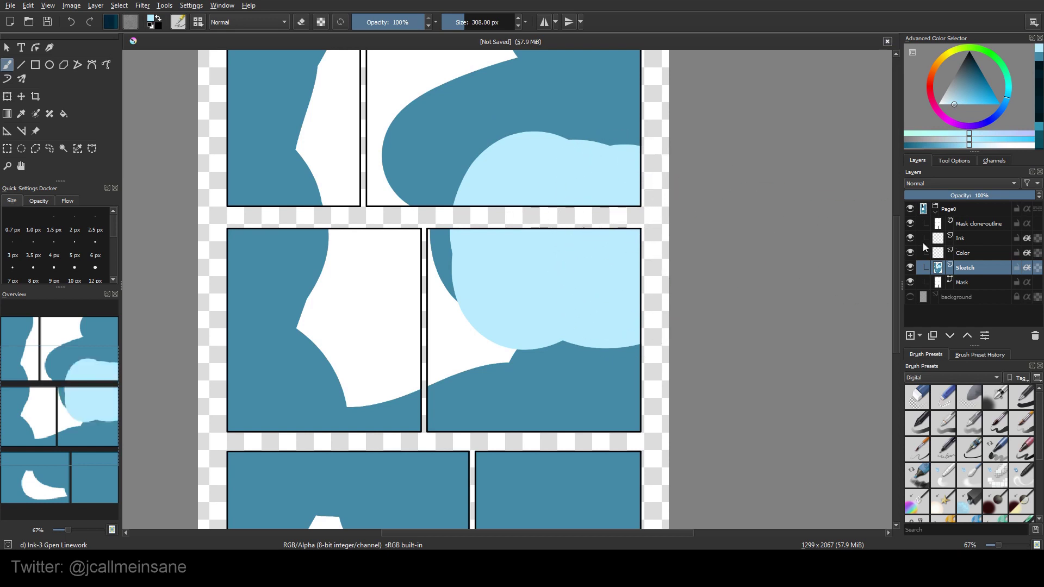
left_click_drag(617, 357, 661, 333)
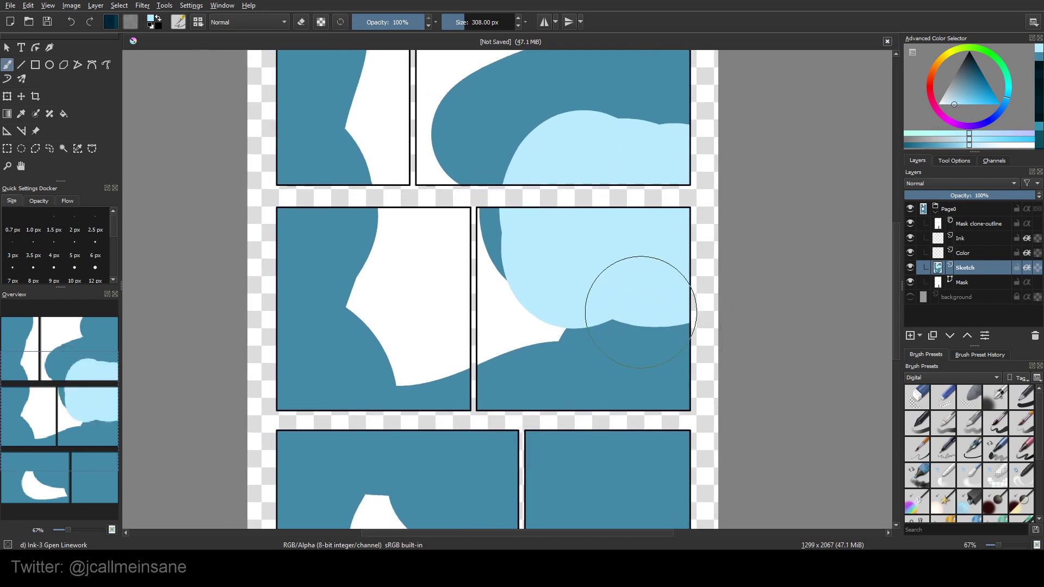
scroll(640, 312, "down", 1, "ctrl")
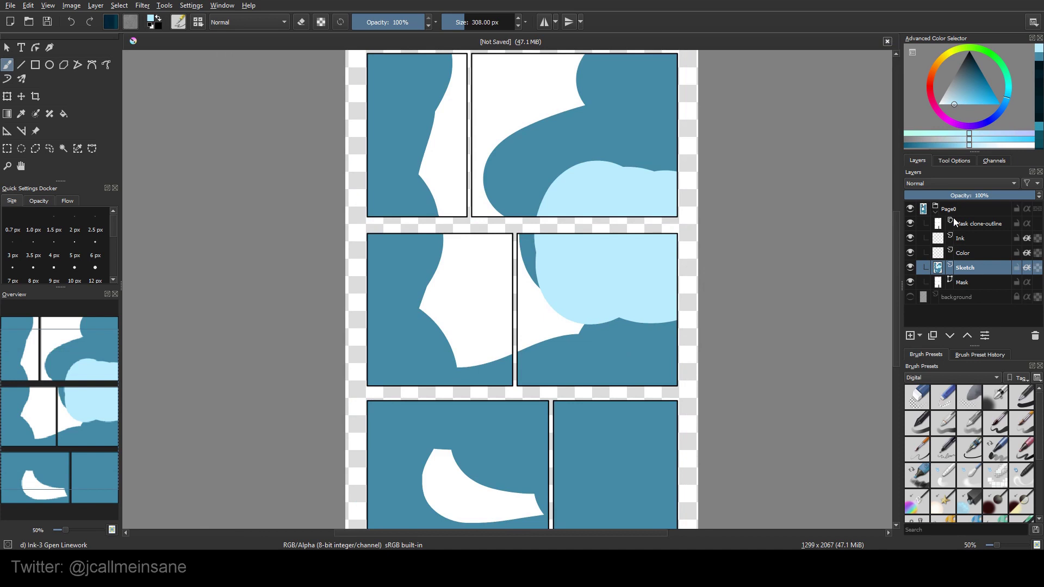
mouse_move(951, 222)
mouse_move(956, 256)
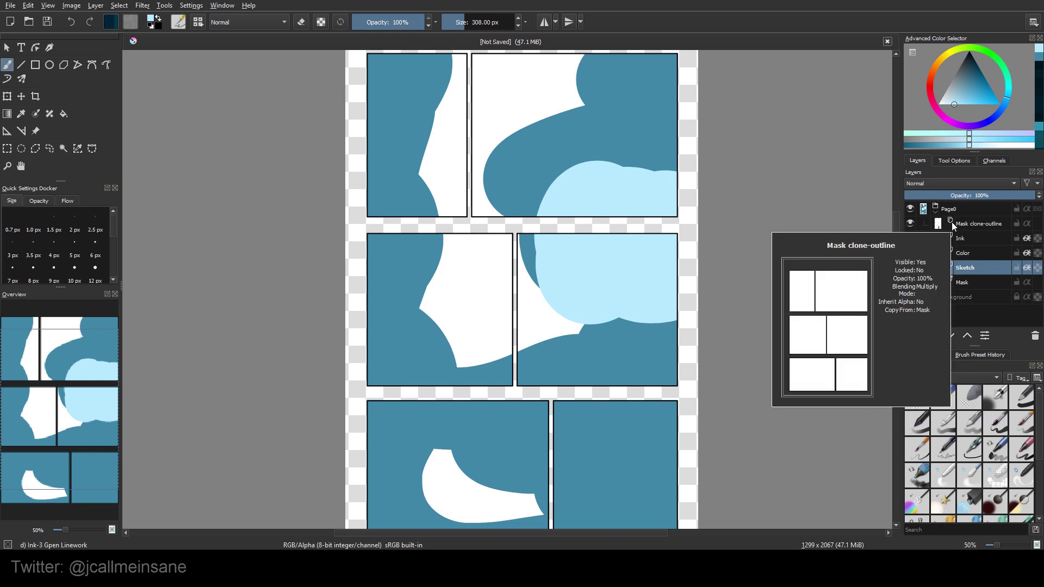
Hide Mask clone-outline, add a clone layer of Mask, and move it under Page0
left_click(967, 282)
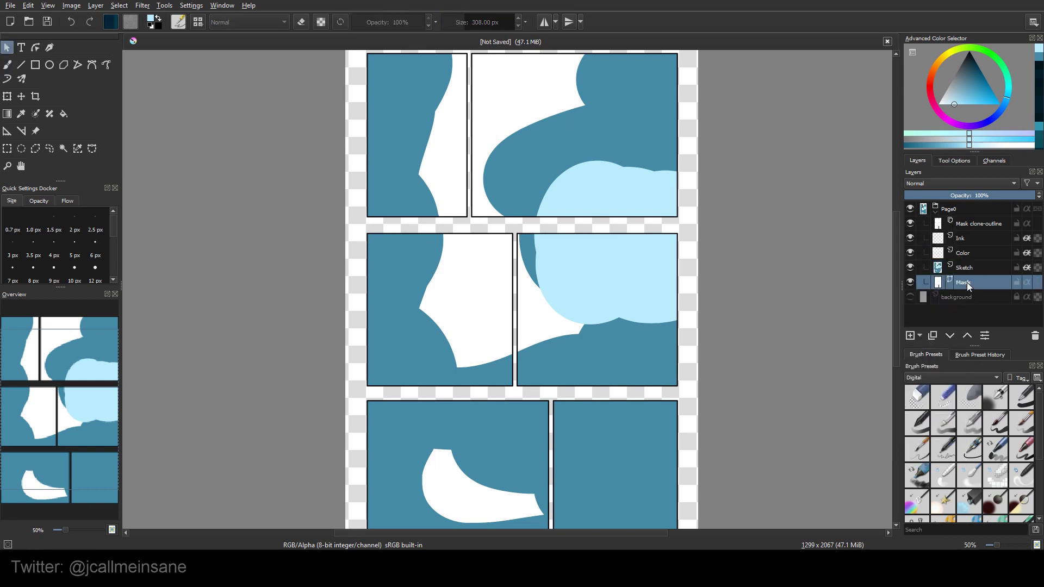
left_click(910, 223)
right_click(957, 279)
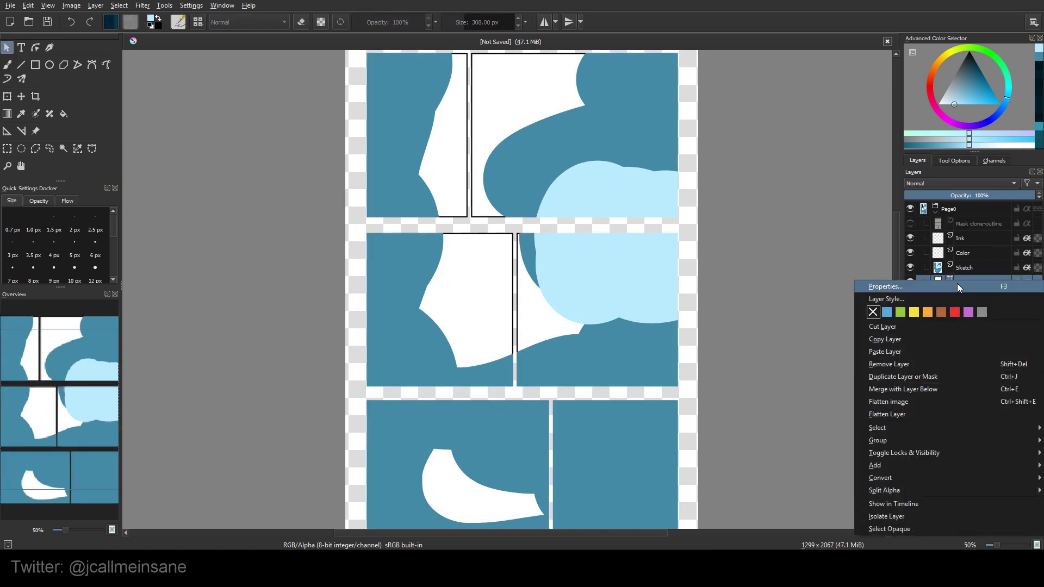
left_click(968, 272)
left_click(963, 284)
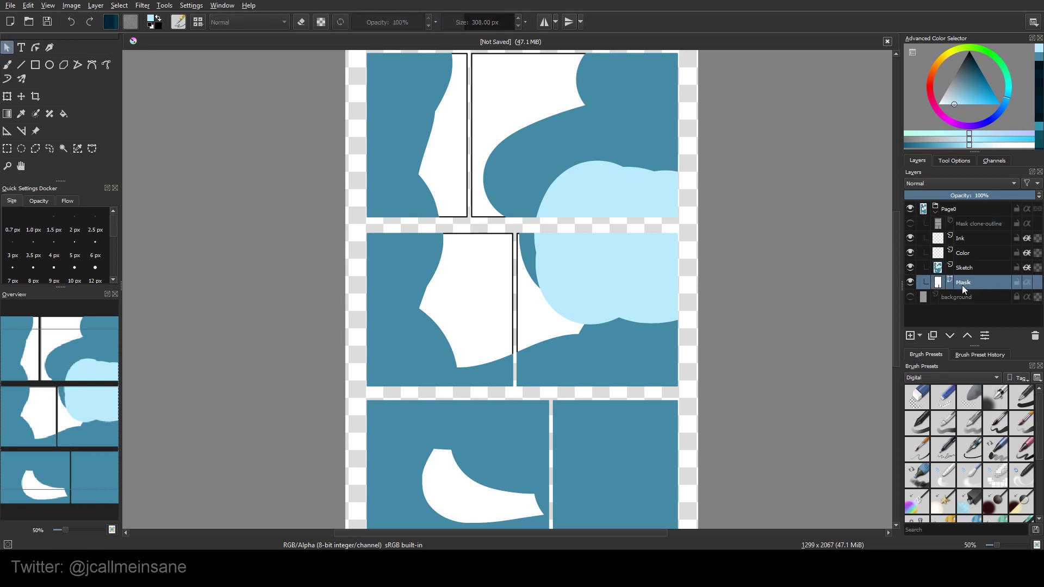
left_click(921, 334)
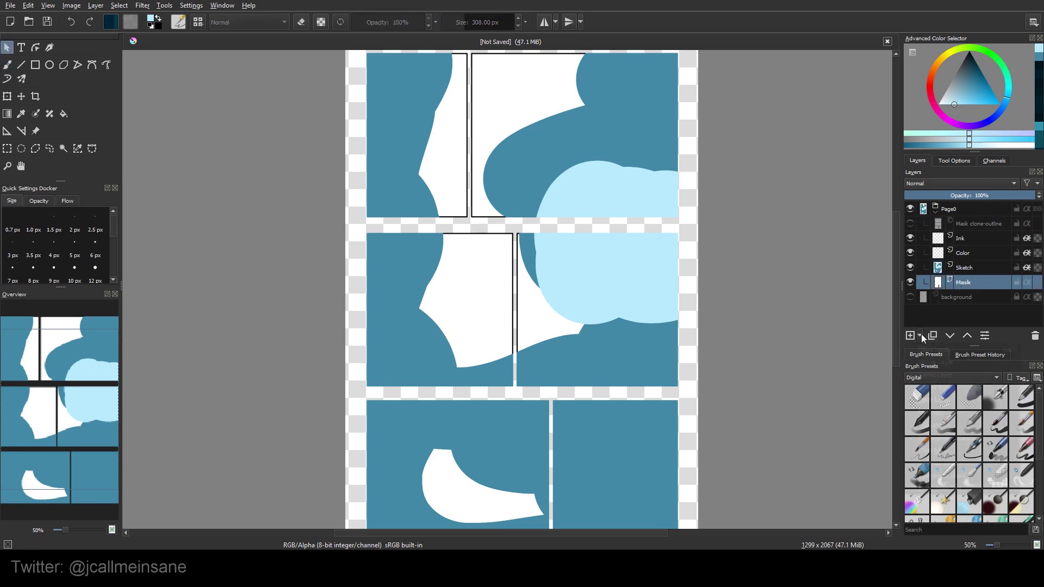
left_click(938, 372)
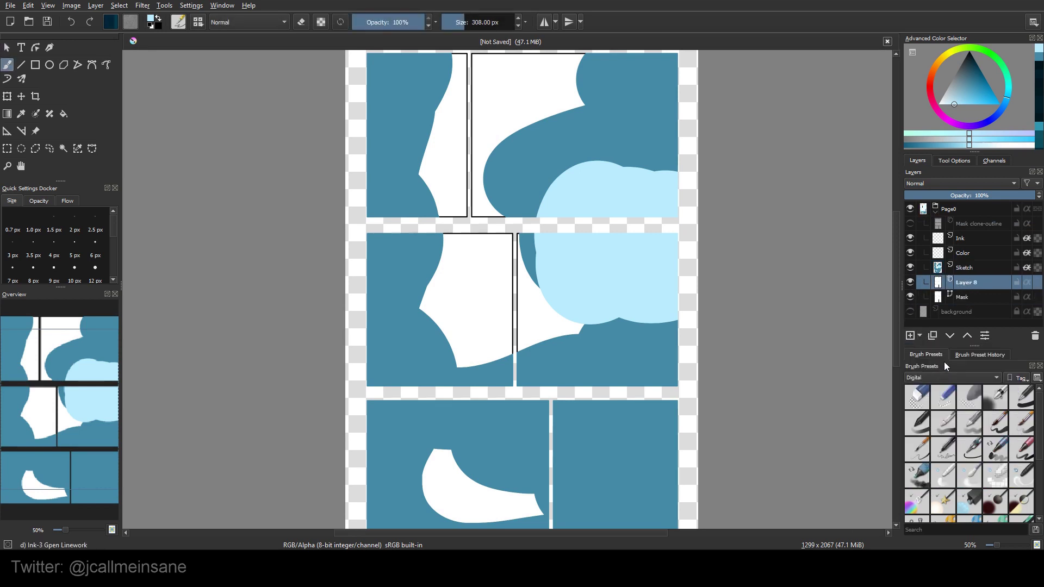
left_click(967, 335)
left_click(967, 336)
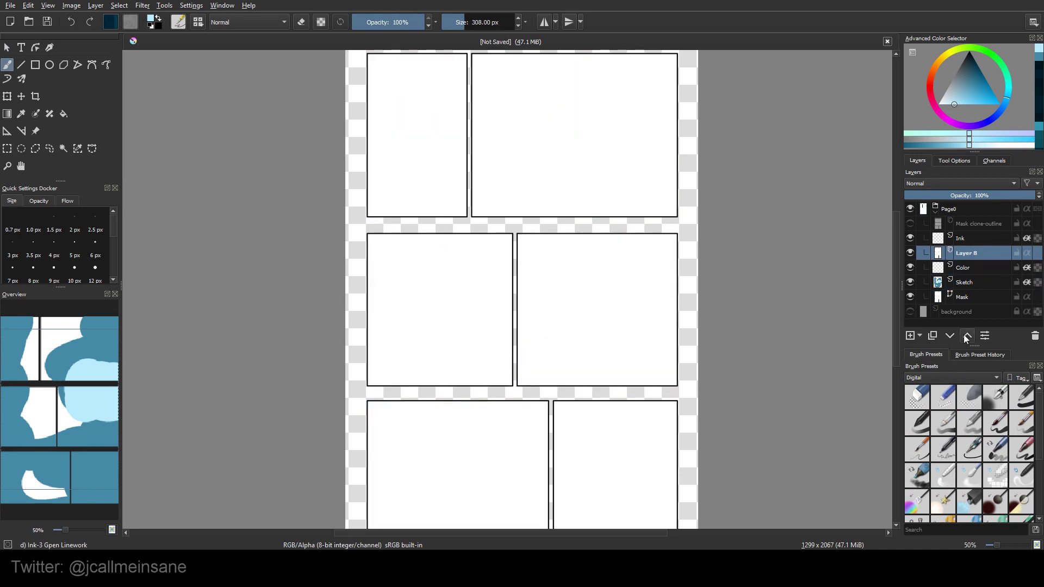
left_click(967, 335)
Set Layer 8's blending mode to Multiply in Layer Properties
right_click(969, 241)
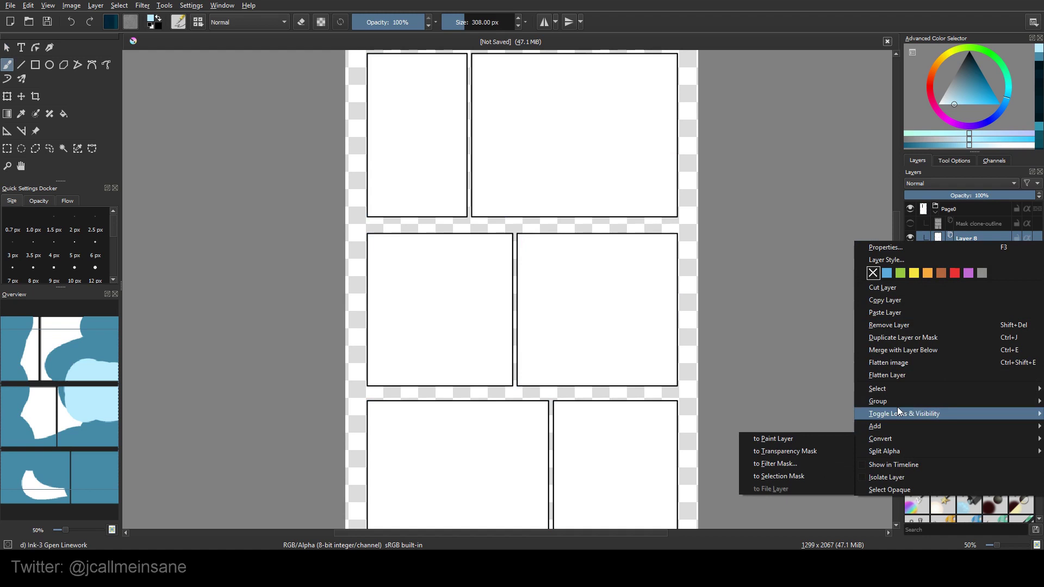
left_click(965, 237)
right_click(965, 237)
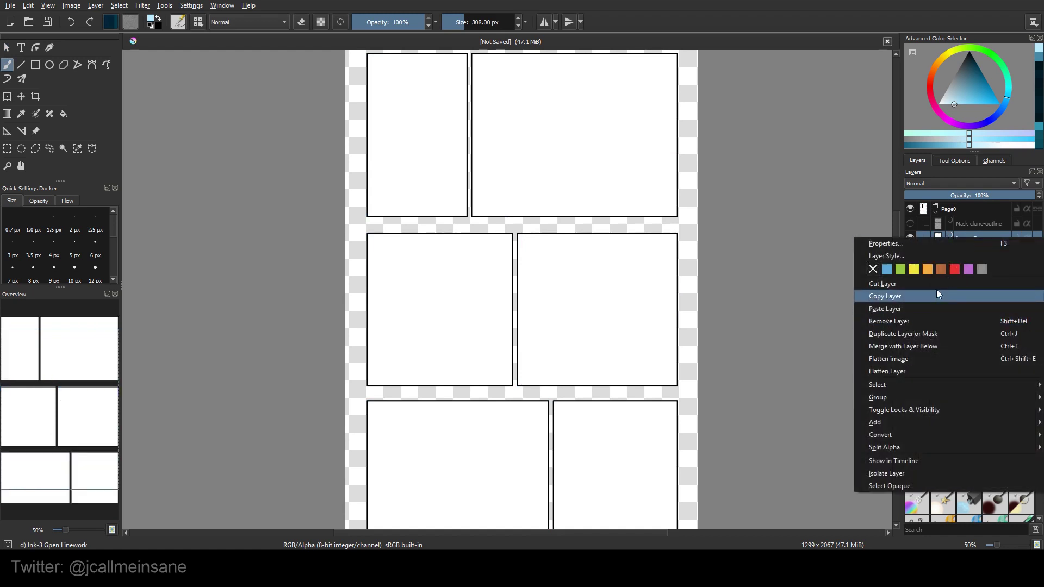
left_click(929, 246)
left_click(479, 245)
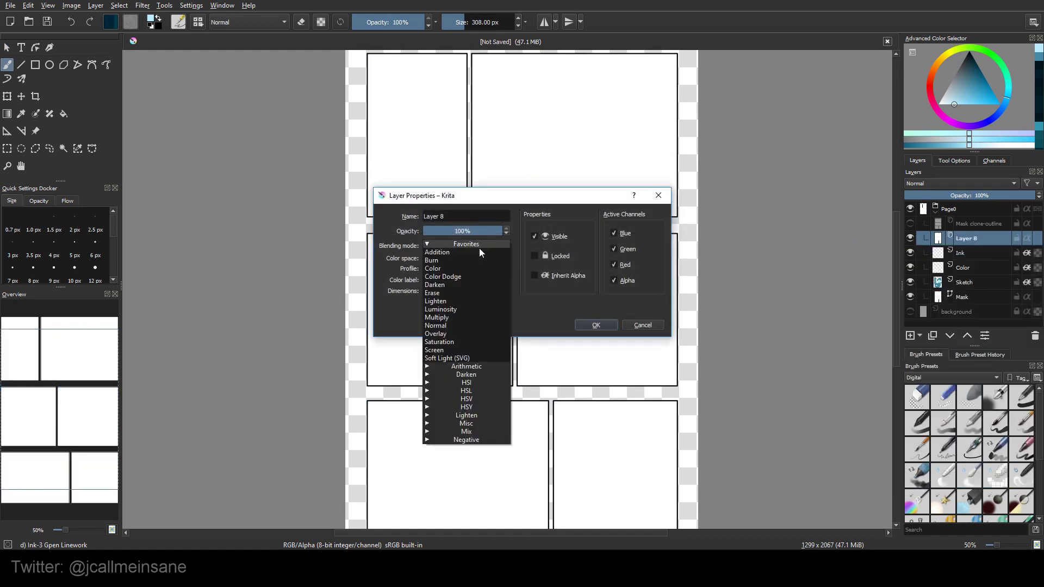
left_click(468, 314)
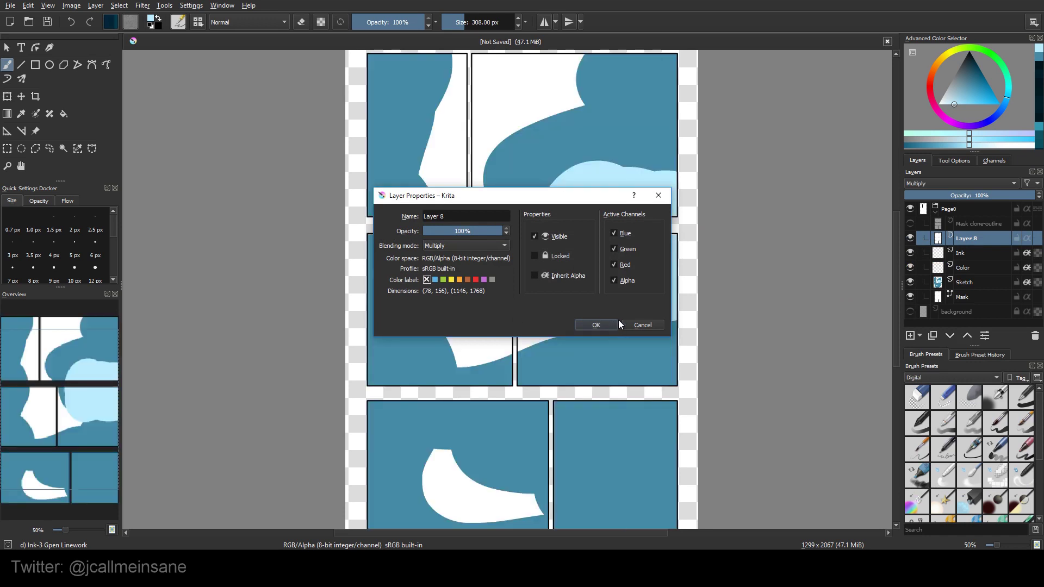
On the Mask layer, lower the right middle panel's top edge into a short strip
left_click(617, 322)
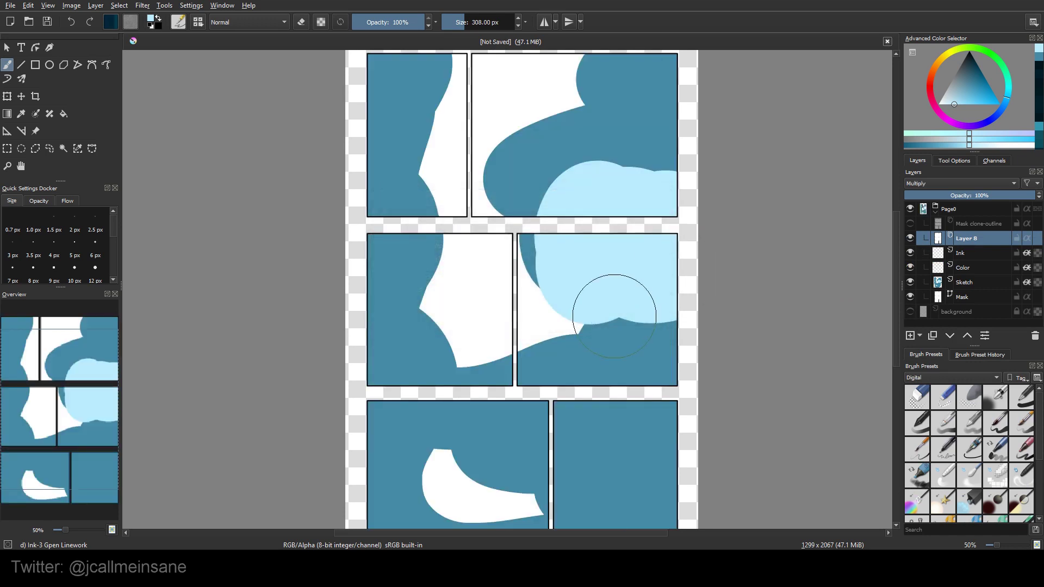
left_click(965, 297)
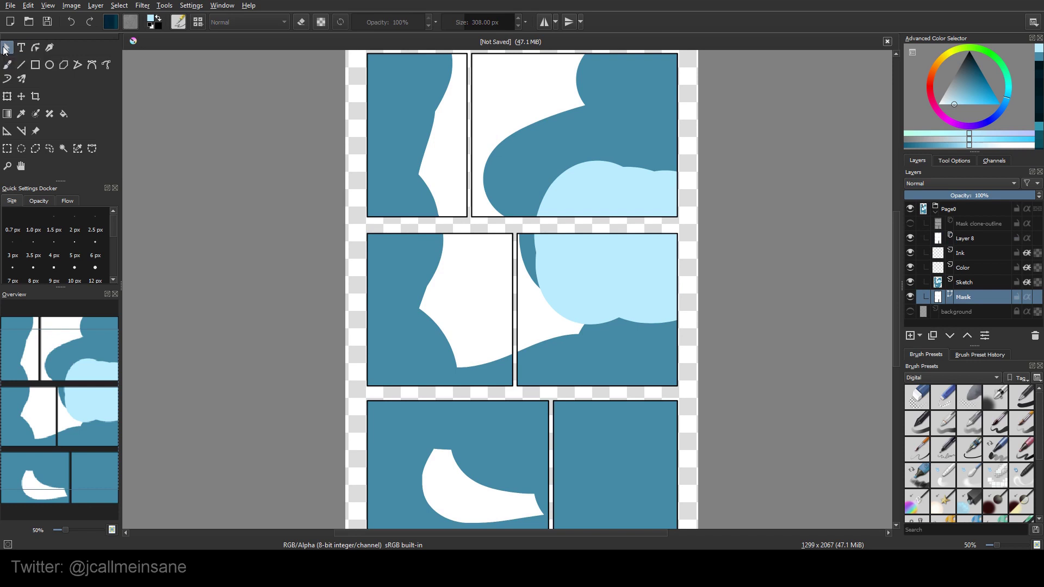
left_click(571, 264)
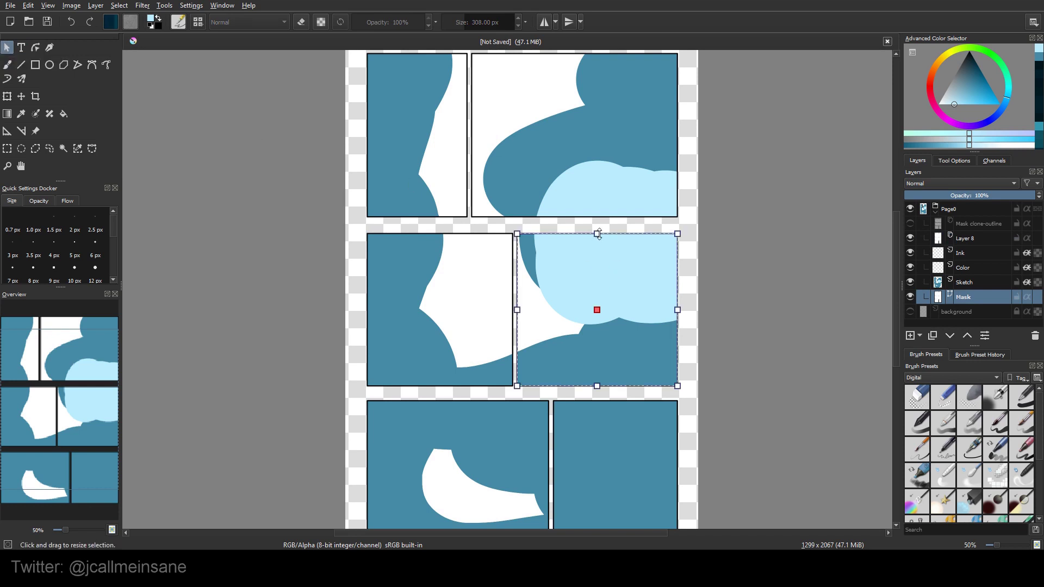
left_click_drag(596, 234, 596, 341)
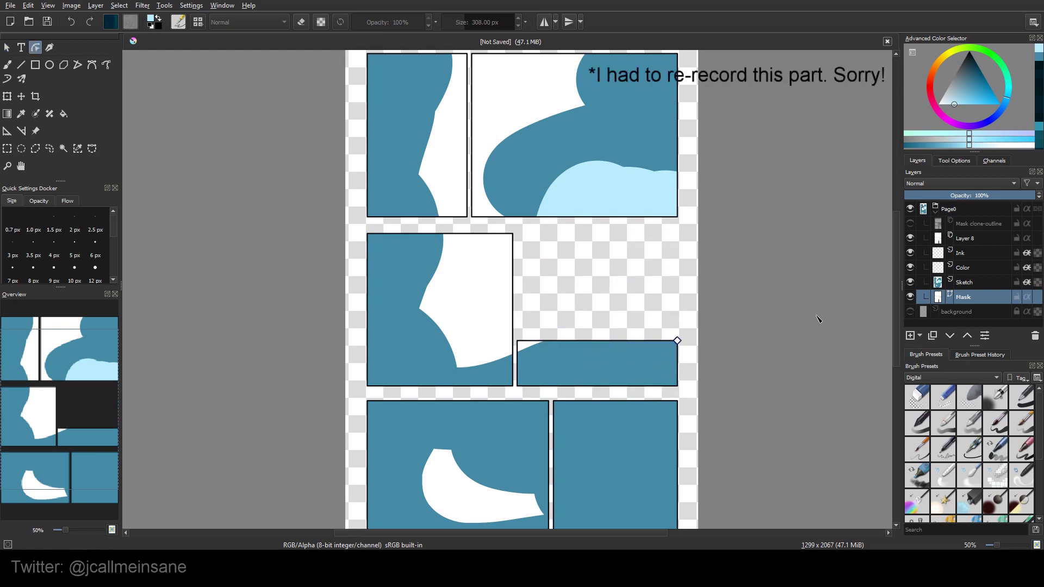
left_click(960, 225)
key("b")
left_click(973, 293)
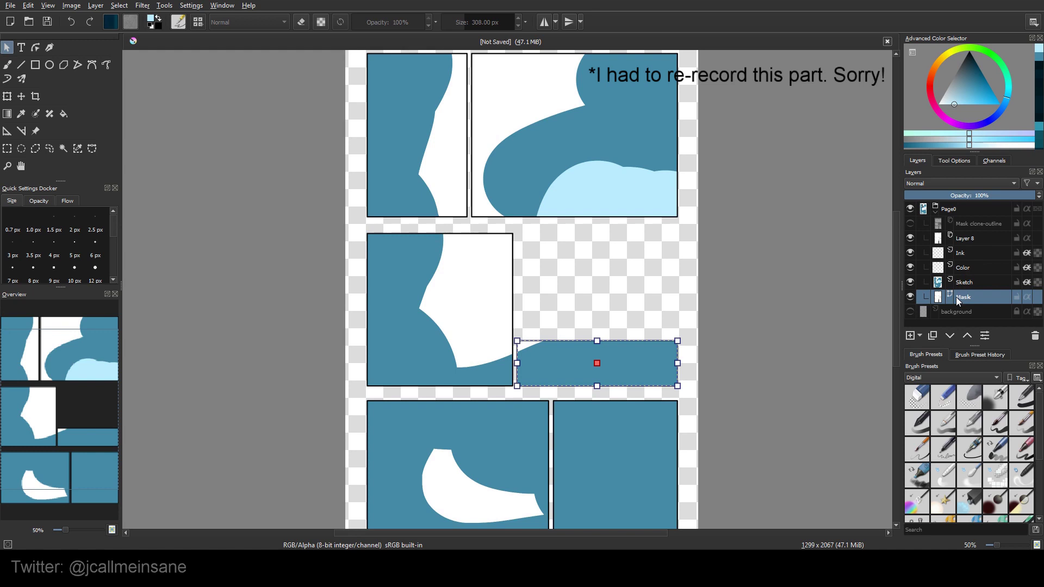
mouse_move(955, 297)
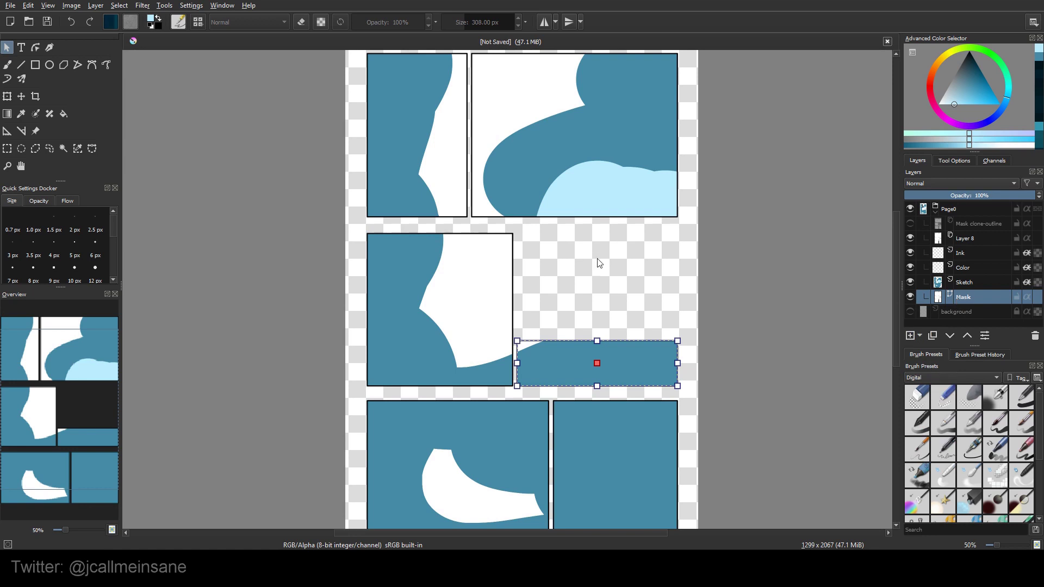
Delete the Mask clone-outline layer and make Layer 8 visible again
left_click(617, 306)
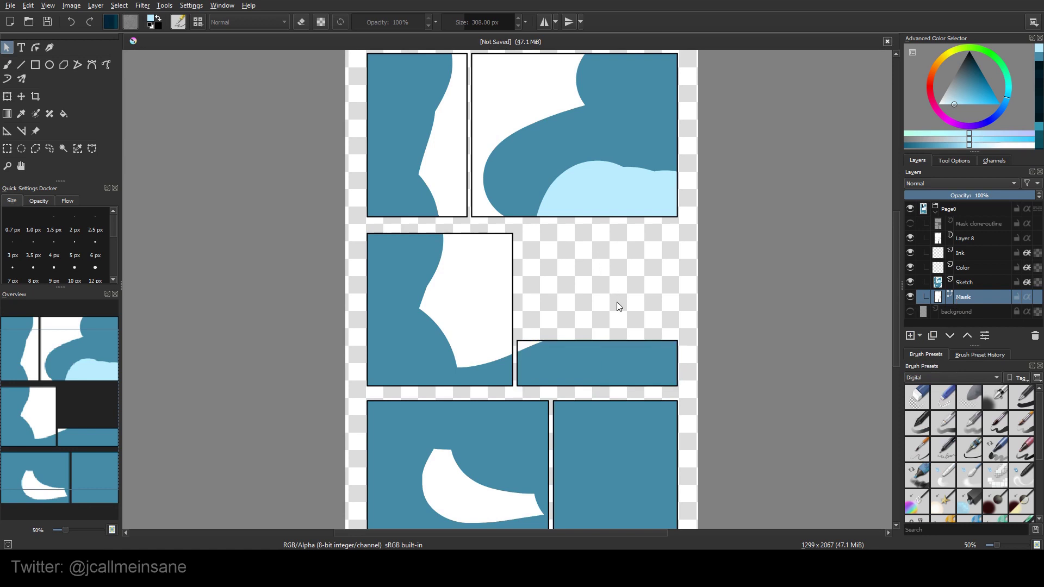
left_click(911, 224)
left_click(912, 237)
left_click(911, 223)
left_click(911, 223)
left_click(911, 223)
left_click(968, 223)
key("b")
left_click(1034, 336)
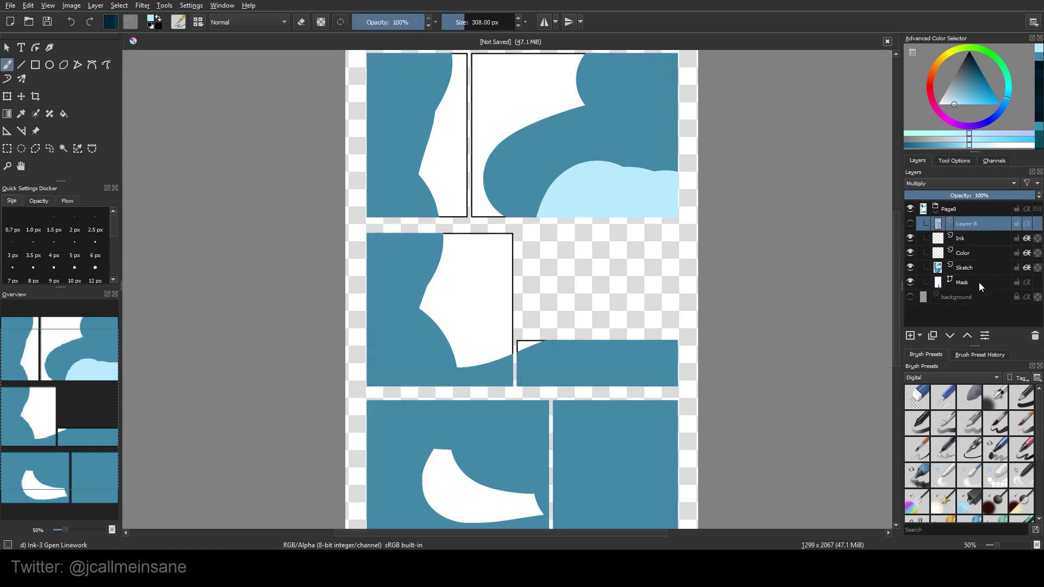
left_click(911, 223)
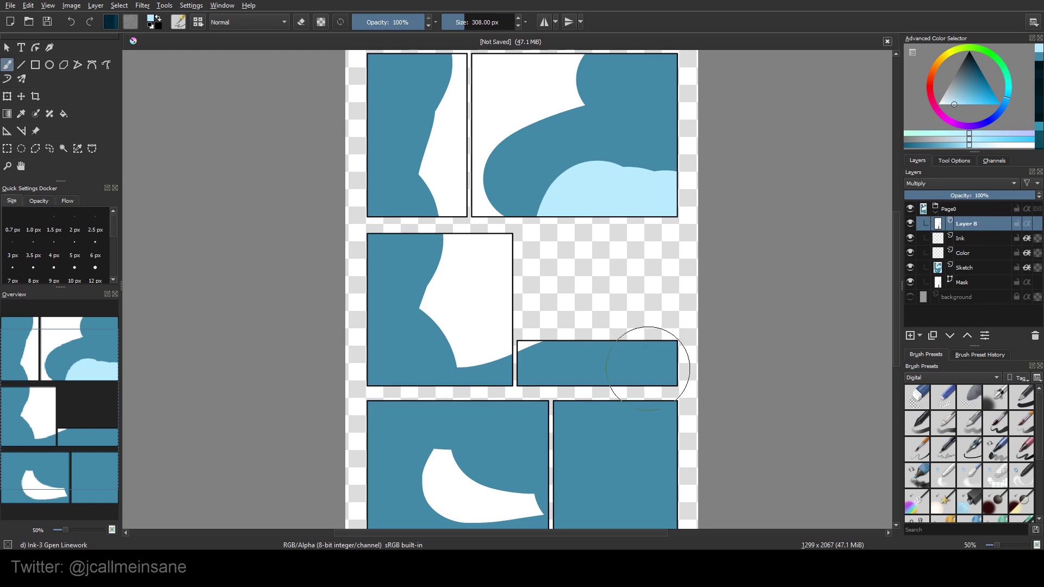
Select the wide lower-right panel shape on the Mask layer
left_click(7, 48)
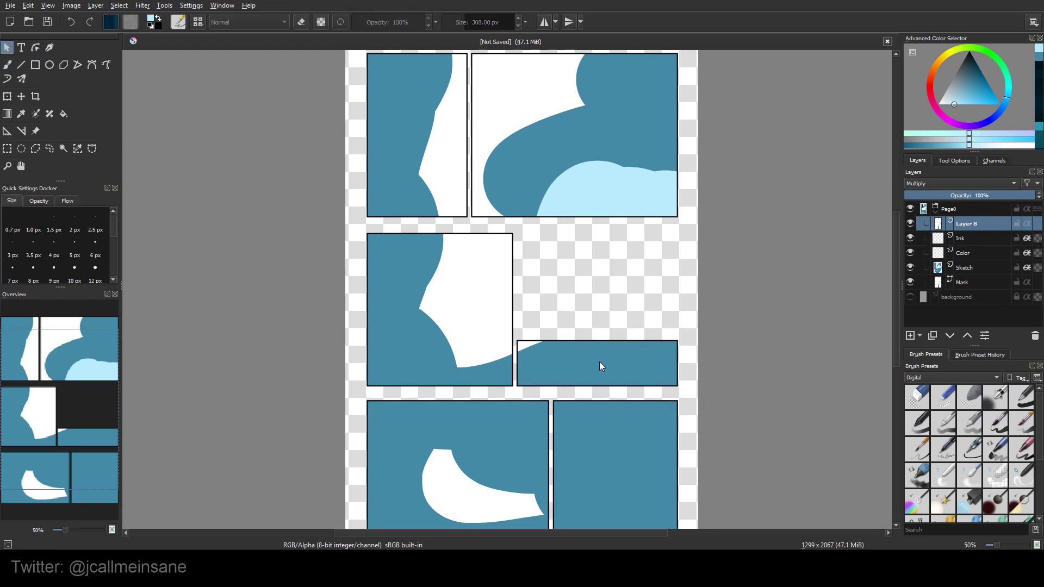
left_click(973, 283)
left_click(634, 364)
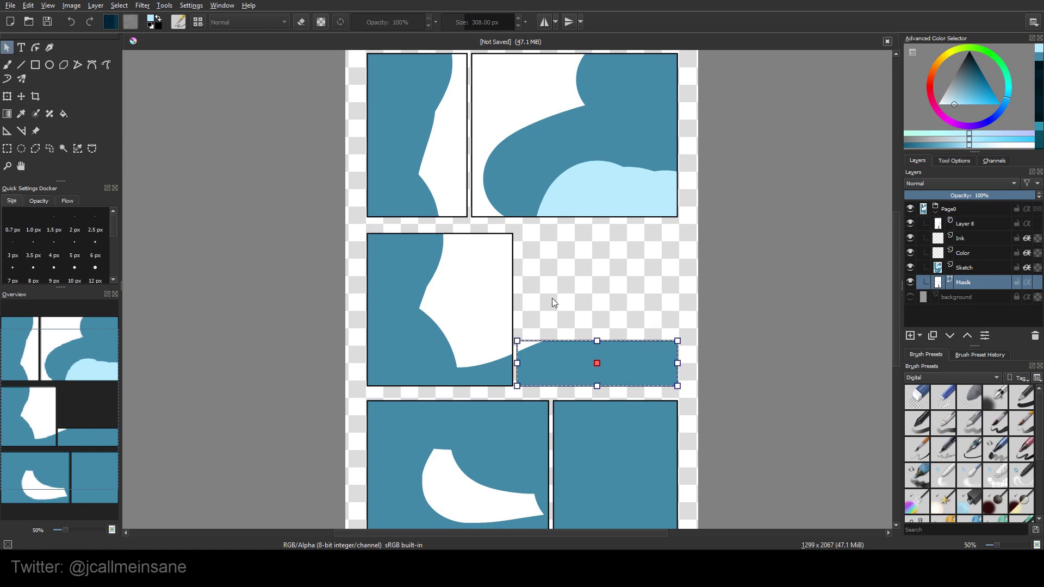
Move the duplicate panel above the strip and stretch it to fill the empty gap
left_click_drag(628, 362, 631, 312)
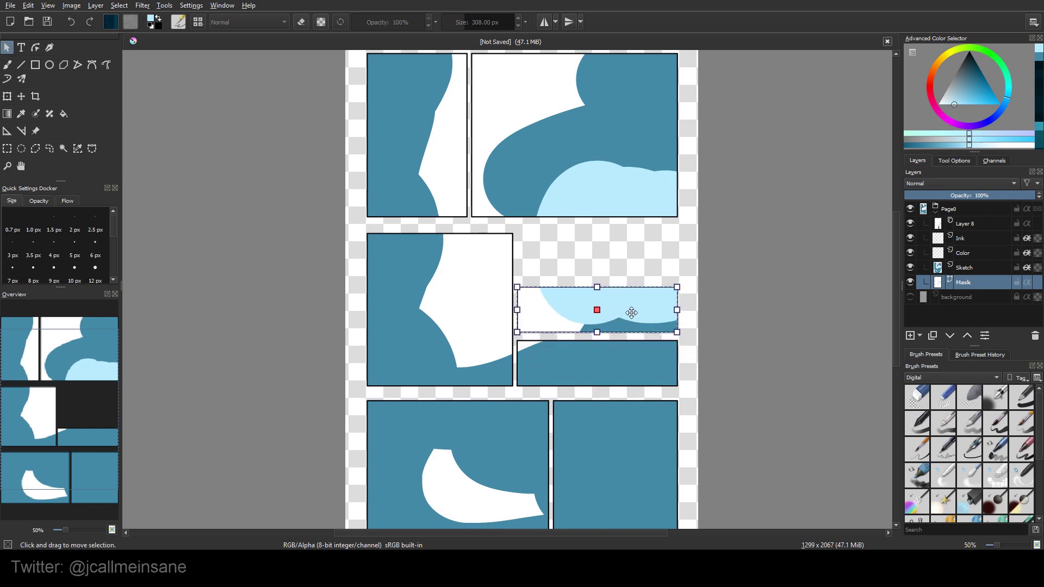
key("Return")
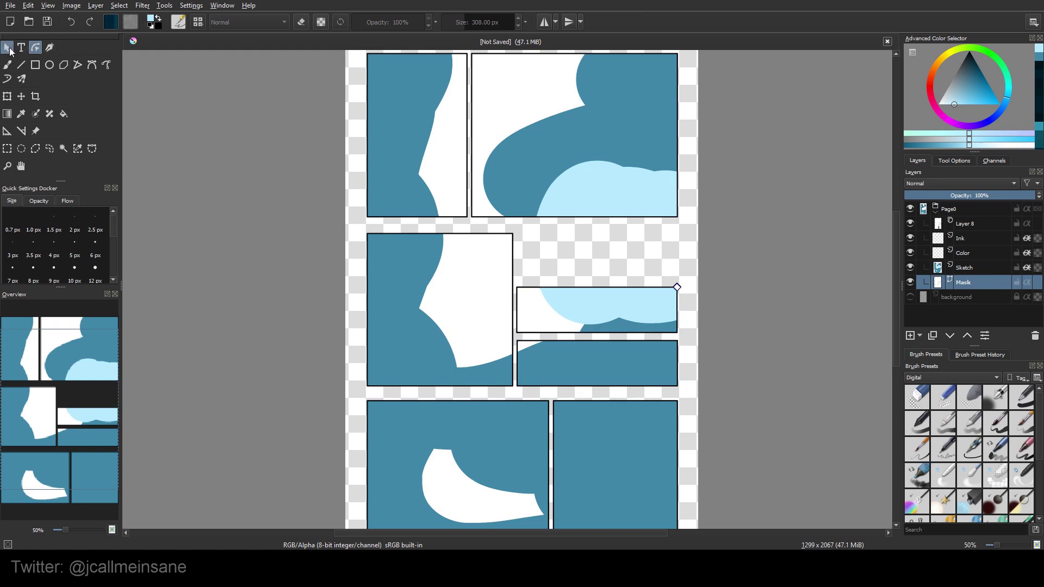
left_click(7, 48)
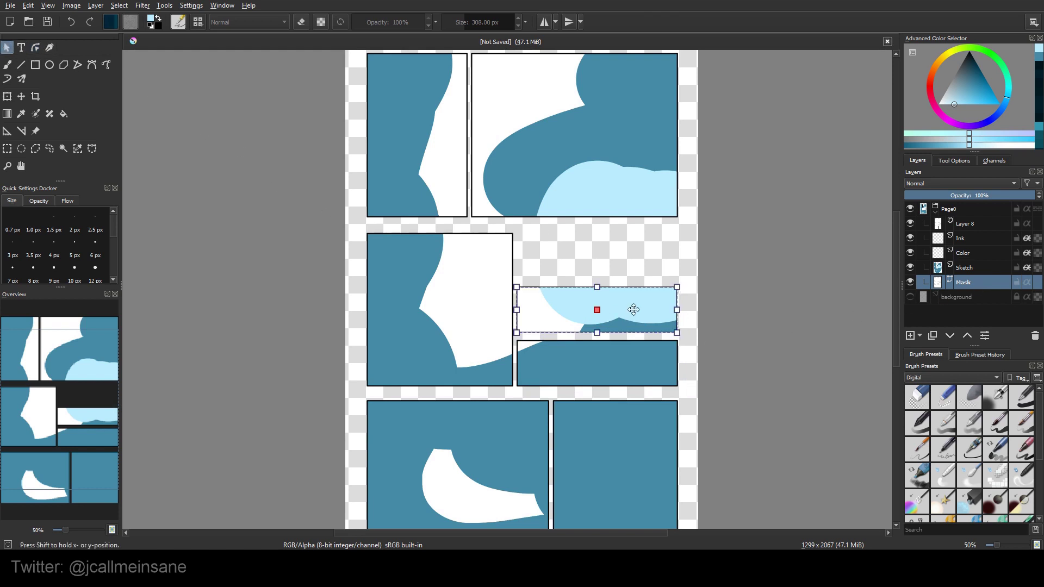
left_click_drag(634, 310, 598, 333)
left_click_drag(599, 253, 597, 235)
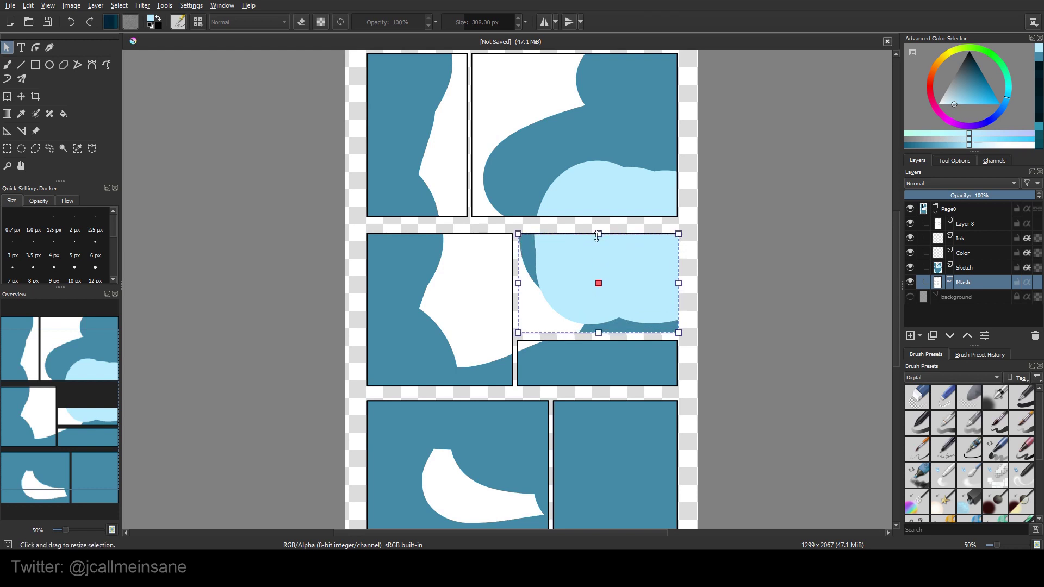
mouse_move(598, 332)
left_mouse_down()
mouse_move(584, 329)
mouse_move(600, 336)
left_mouse_up()
double_click(600, 335)
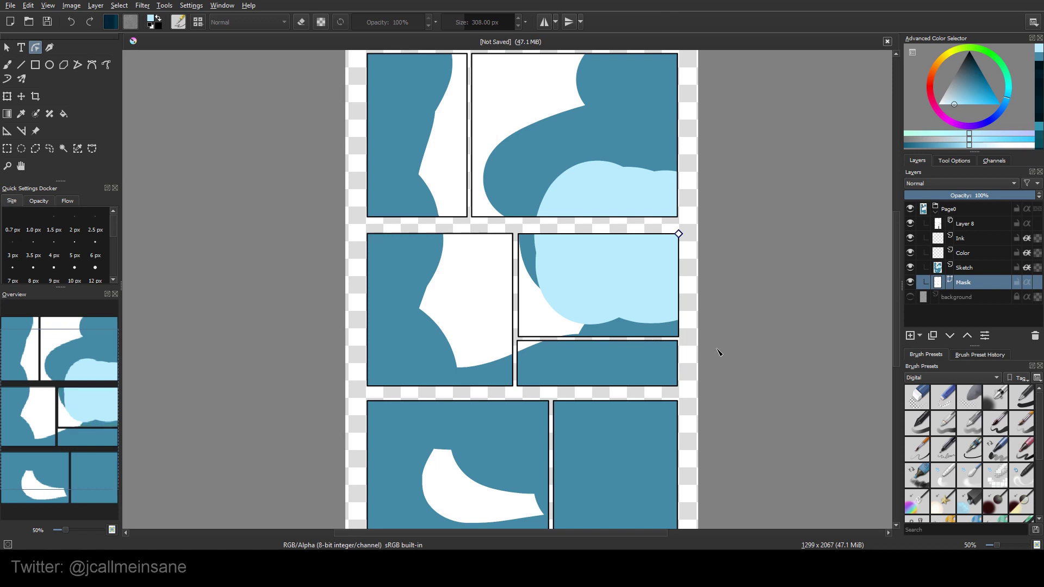
left_click(6, 47)
left_click(314, 346)
Narrow the bottom-right panel and paste a copy beside it, making two side-by-side panels
scroll(383, 380, "down", 1)
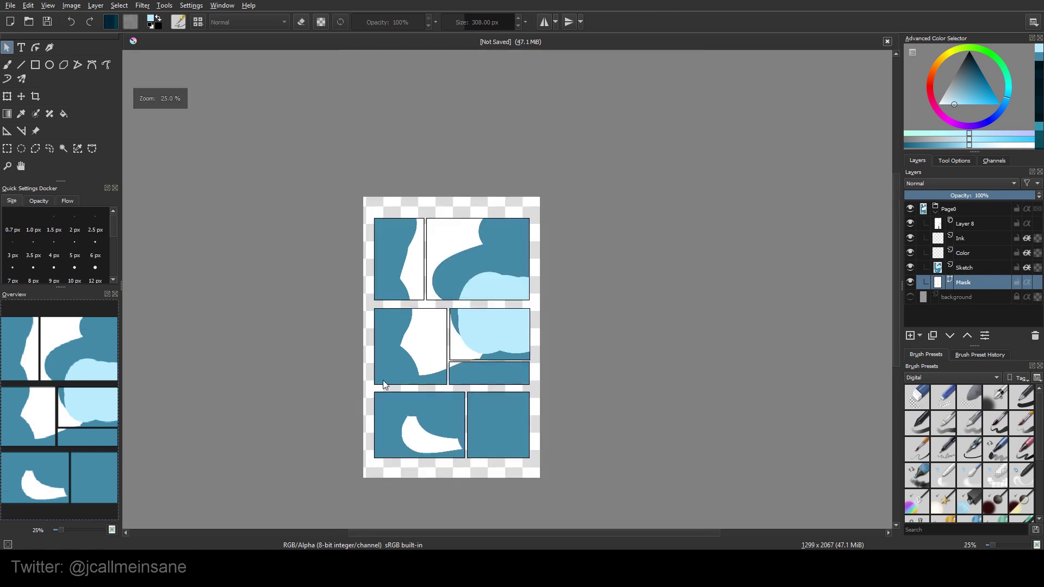
left_click(546, 416)
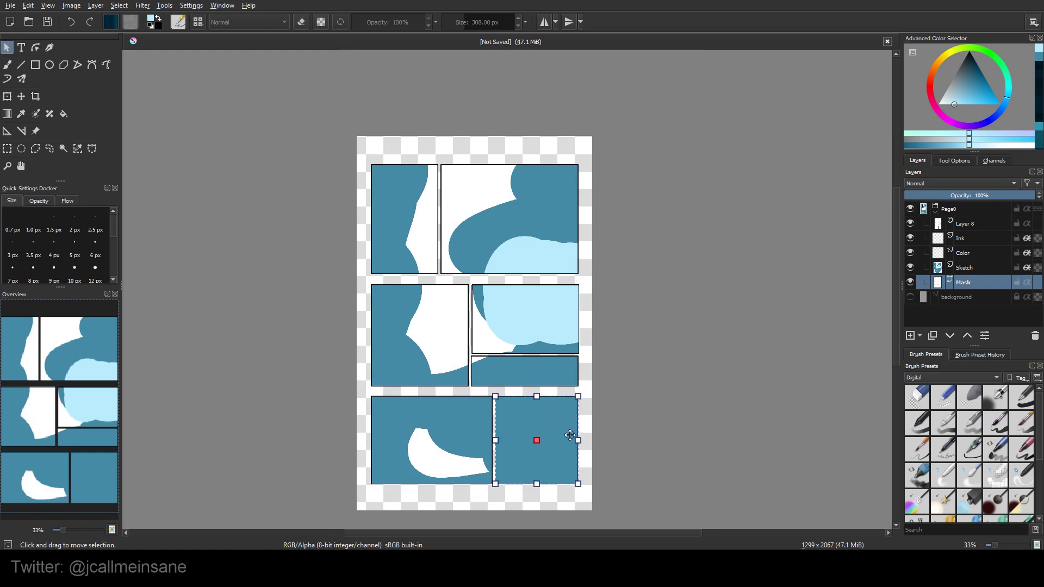
left_click_drag(578, 441, 530, 442)
double_click(532, 440)
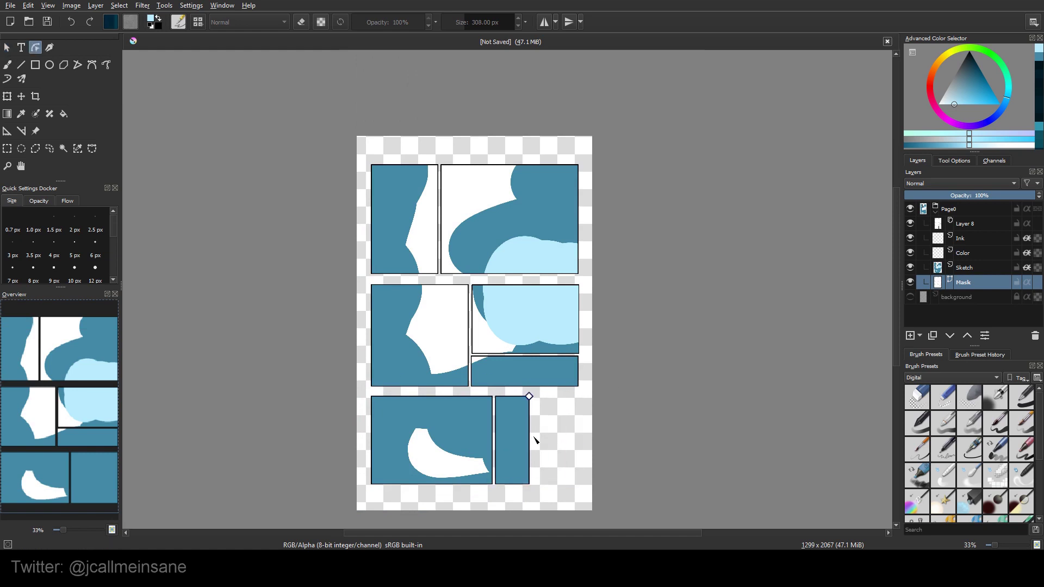
left_click(7, 48)
left_click(520, 468)
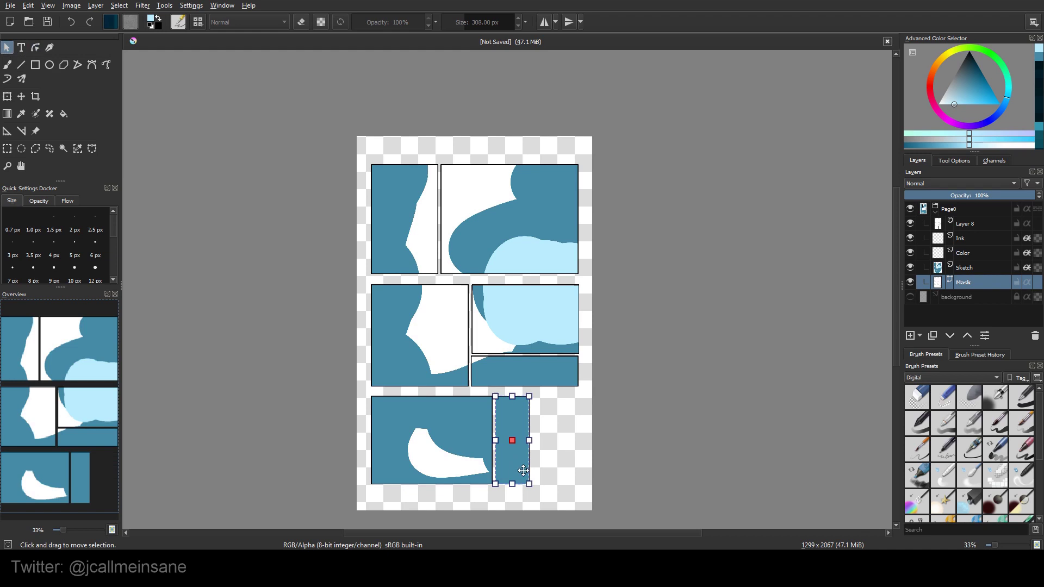
key("ctrl+c")
key("ctrl+v")
left_click_drag(518, 458, 555, 459)
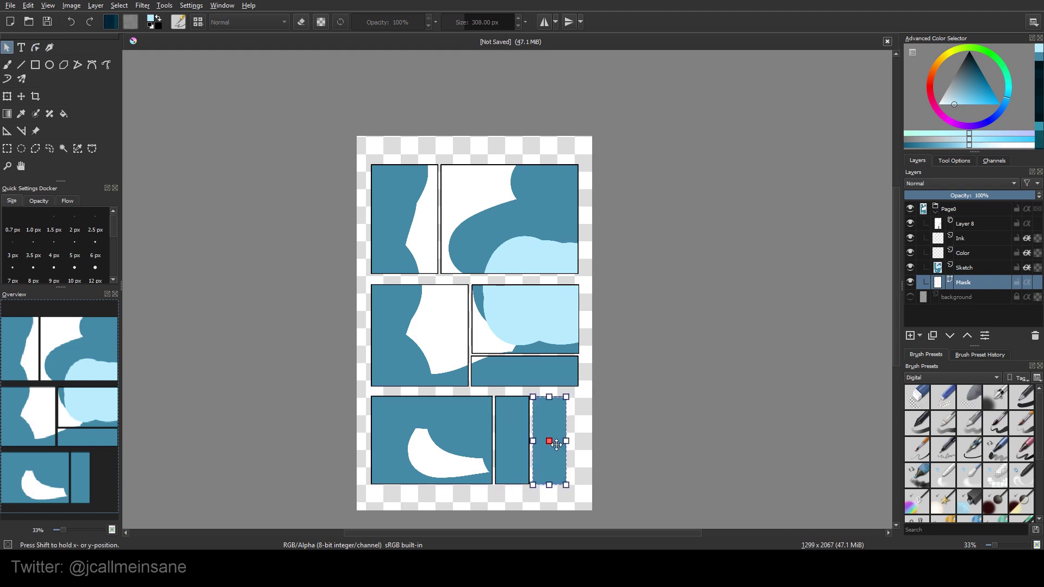
double_click(563, 438)
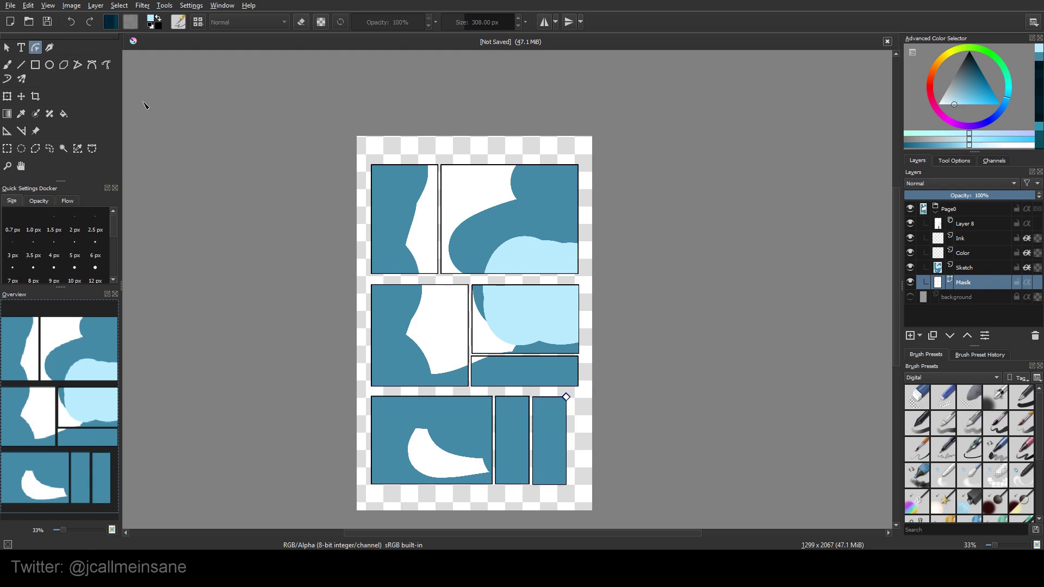
Raise the top-right panel's top edge nearly to the page top
left_click(6, 48)
left_click(563, 179)
left_click_drag(509, 165, 512, 143)
double_click(512, 143)
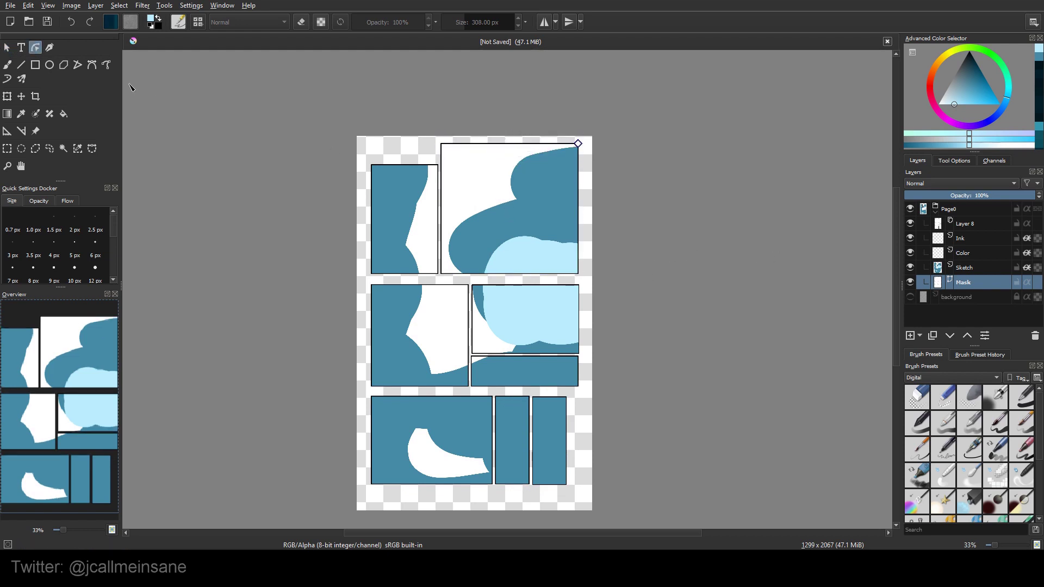
left_click(7, 48)
Try painting on Layer 8, then make the Color layer active with the brush
left_click(968, 228)
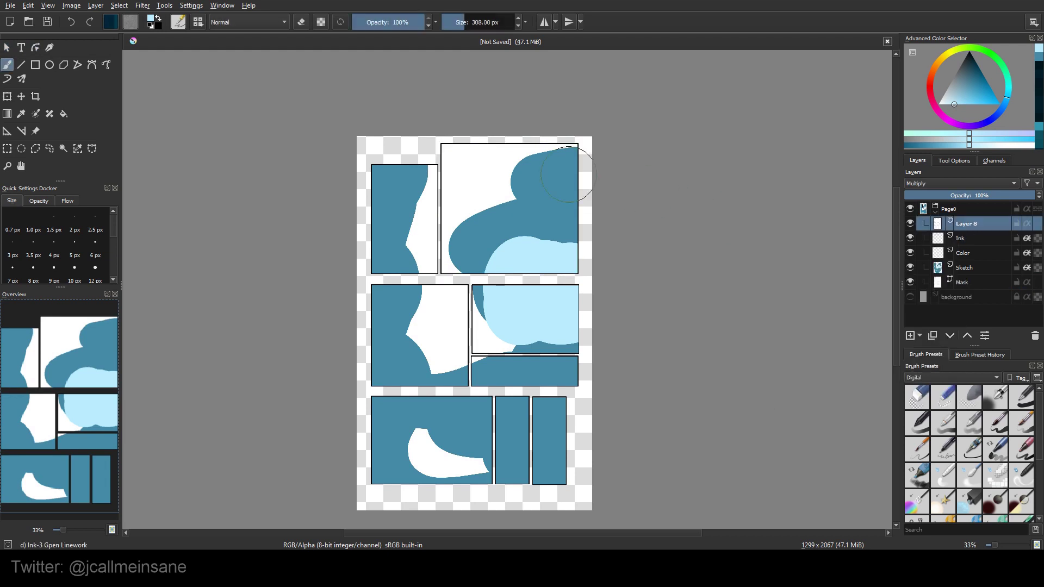
left_click(520, 171)
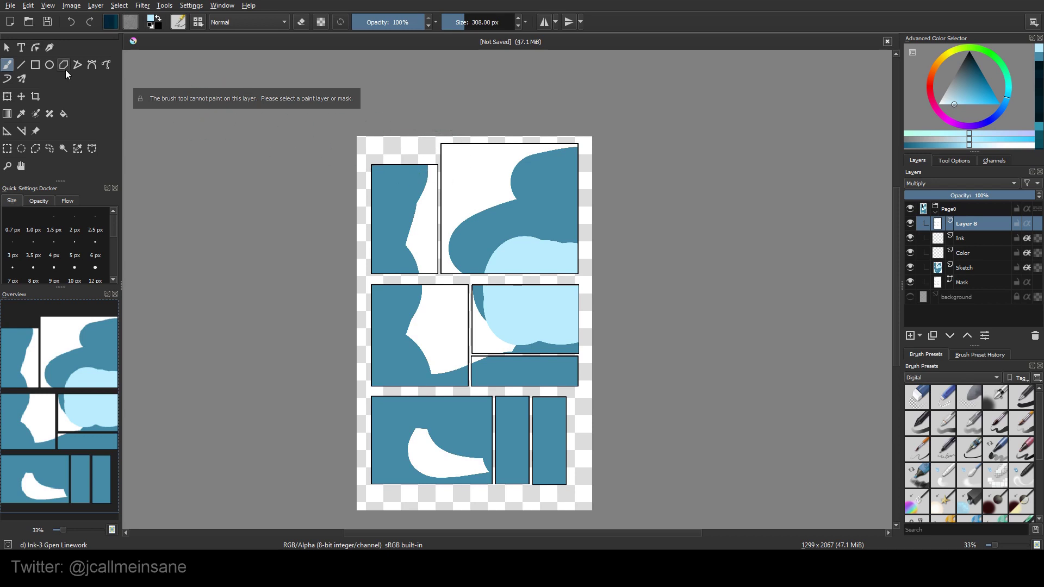
left_click(12, 46)
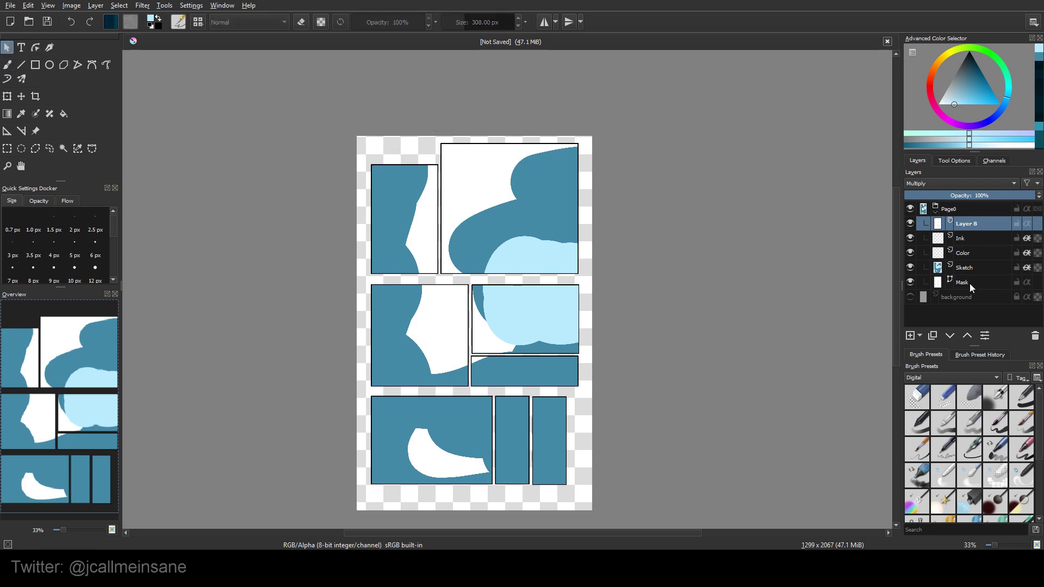
left_click(977, 269)
key("b")
left_click(976, 253)
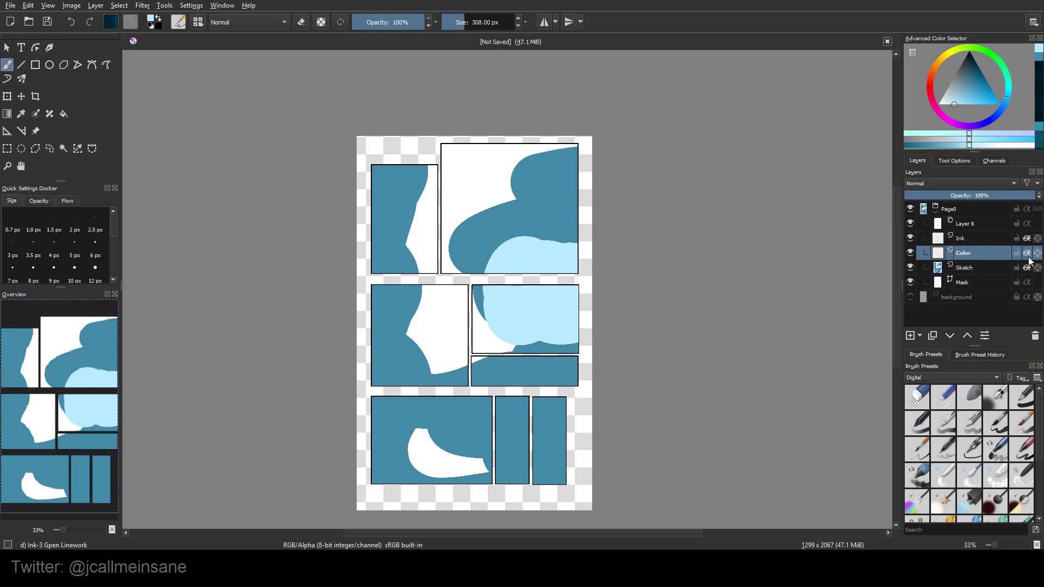
Re-enable inherit alpha on Color and Ink to clip the blue paint, then select Mask's panels
left_click(1026, 254)
left_click(1026, 238)
left_click(1026, 267)
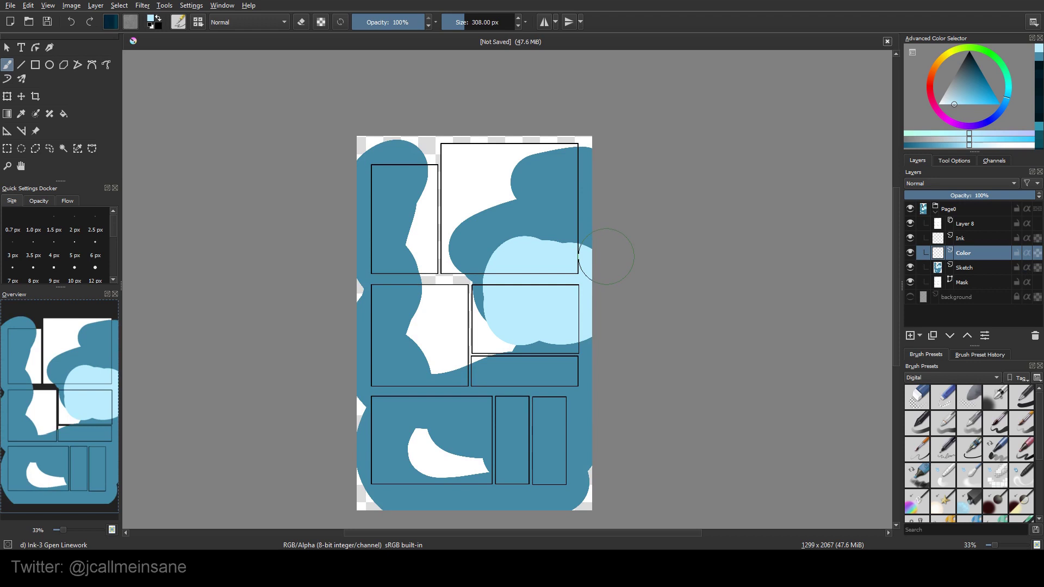
left_click(1026, 253)
left_click(1026, 238)
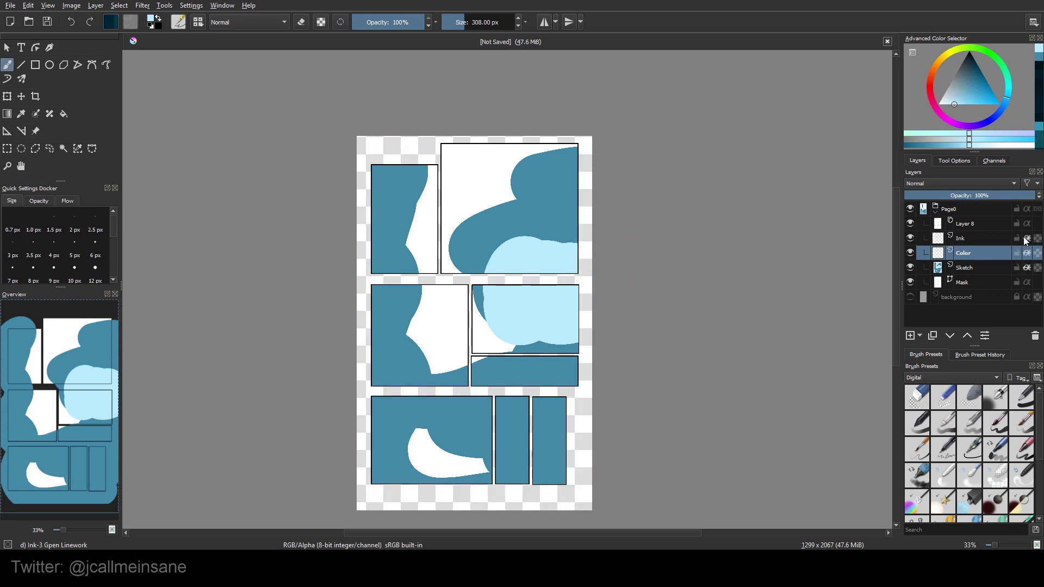
left_click(990, 299)
left_click(978, 283)
left_click(613, 263)
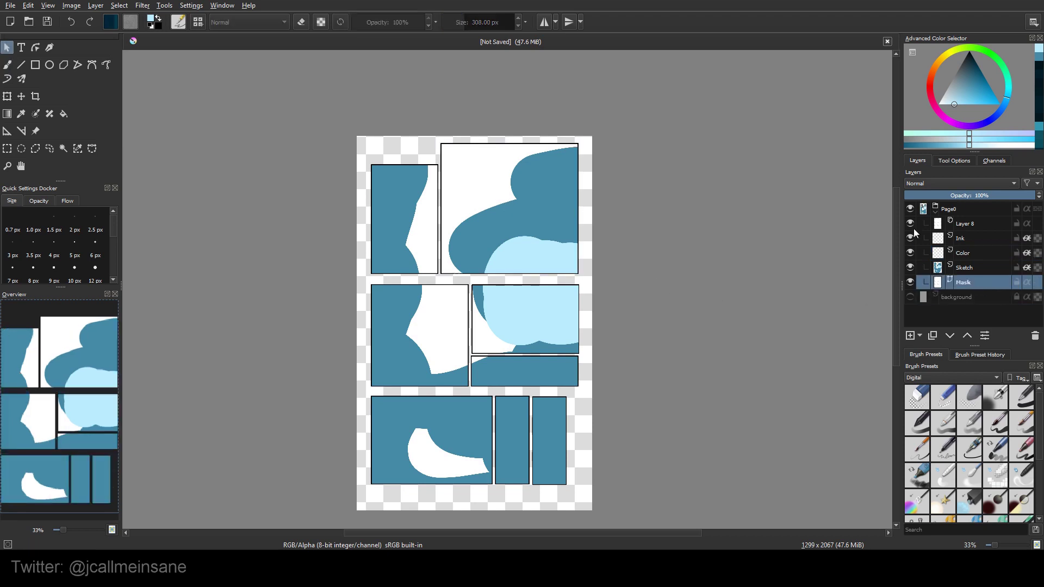
Duplicate the Page0 group, rename the copy Page1, and expand it to show its layers
left_click(935, 214)
right_click(946, 207)
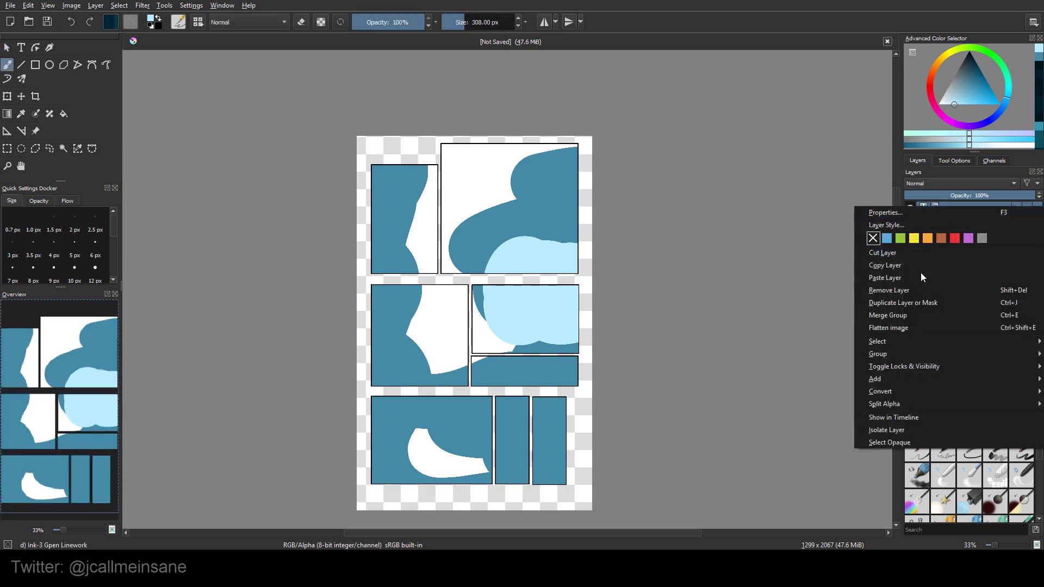
left_click(911, 305)
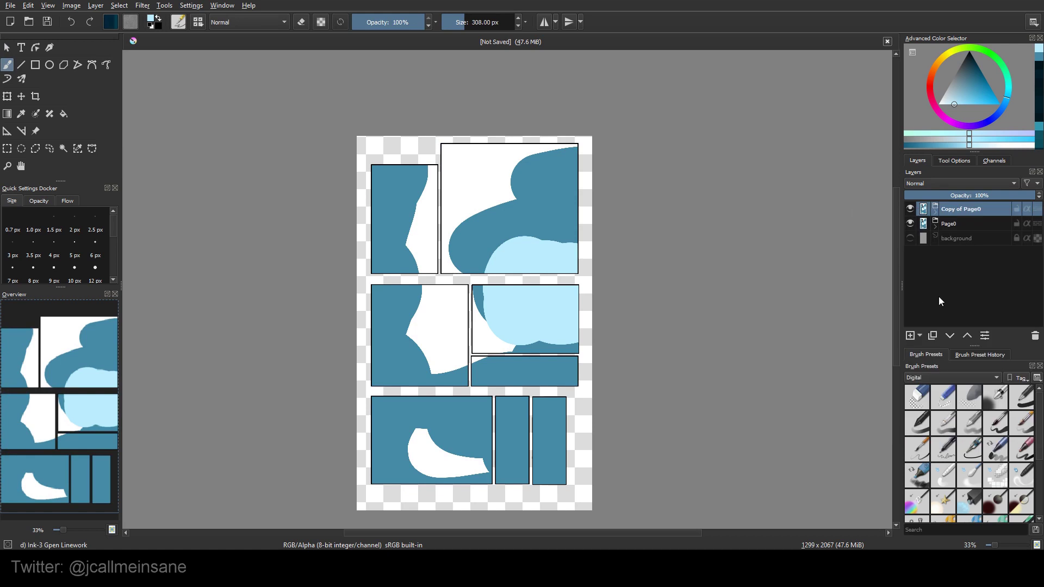
double_click(964, 209)
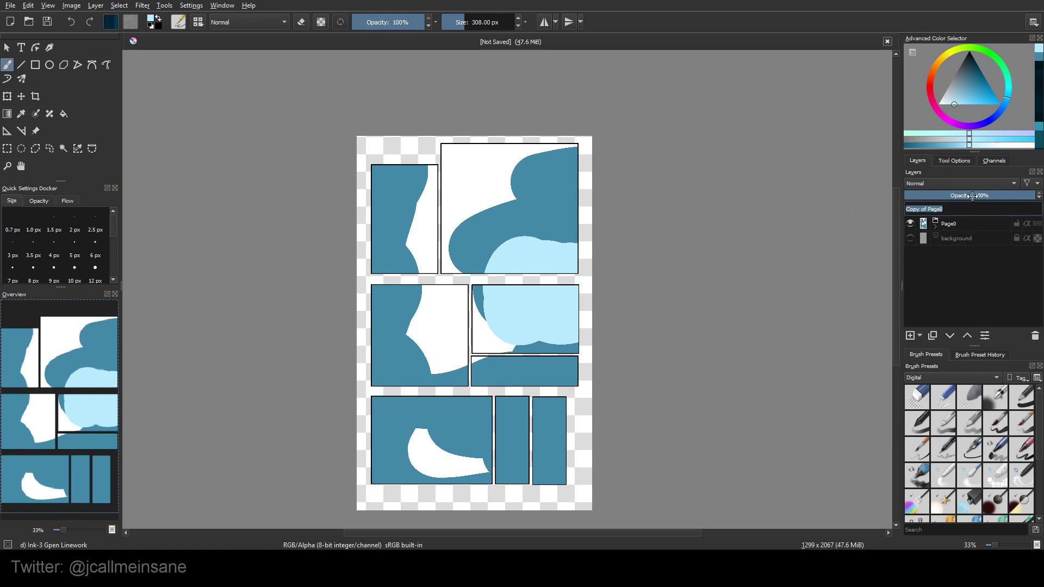
type("Page1")
key("Return")
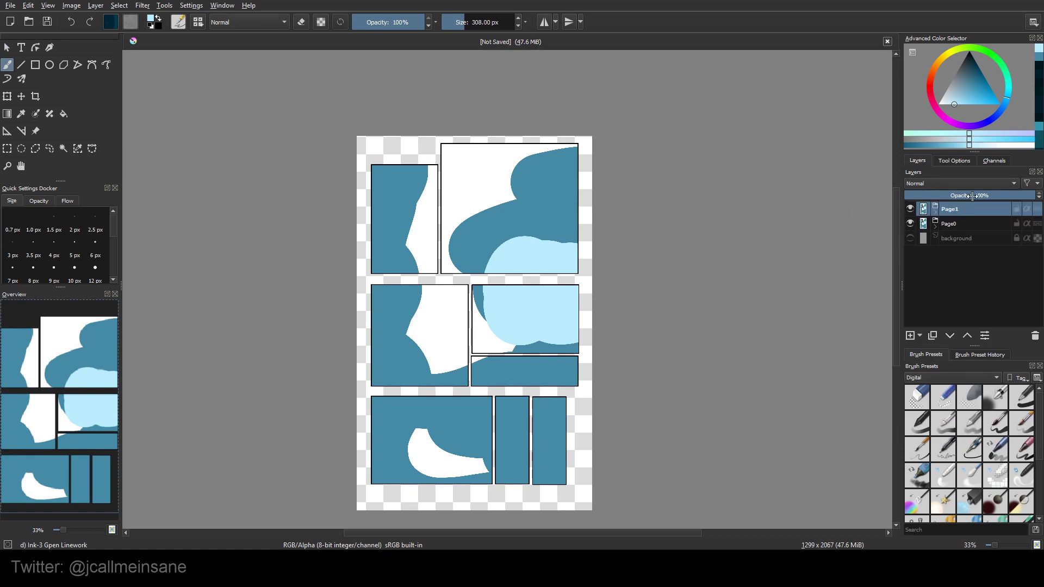
left_click(936, 213)
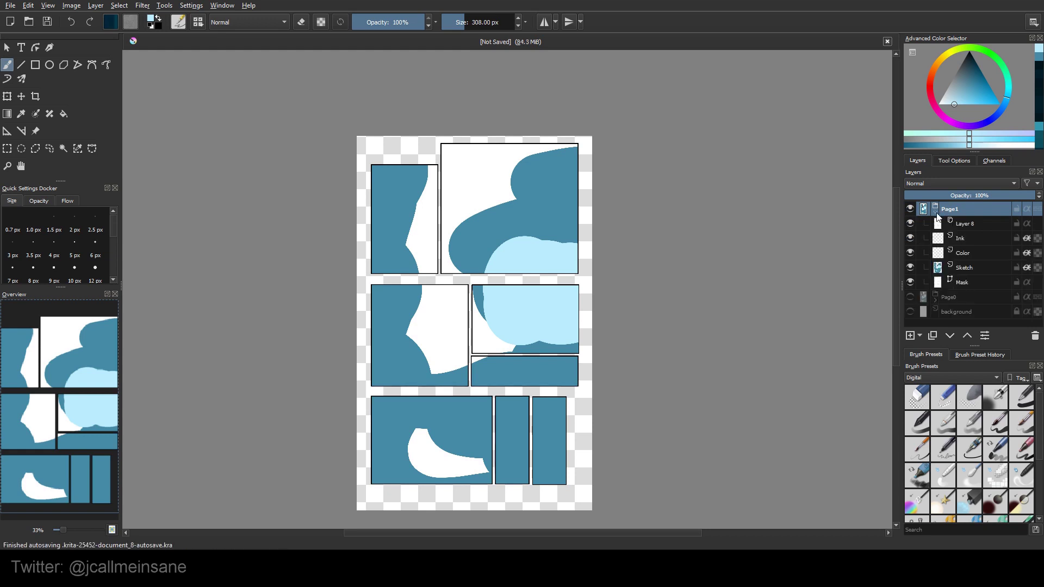
mouse_move(978, 233)
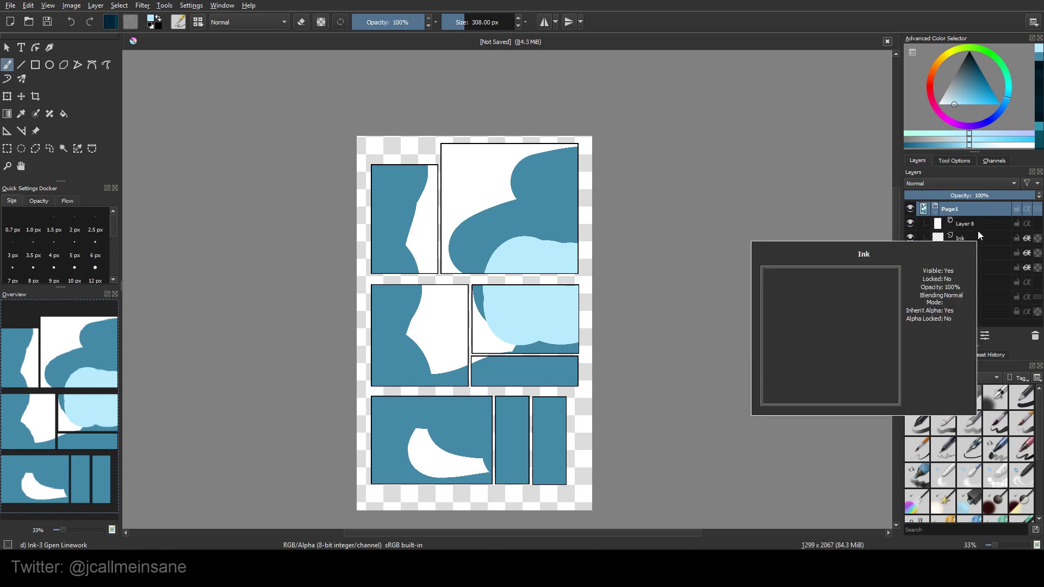
Open the Comics Manager docker from Settings > Dockers
left_click(155, 5)
left_click(155, 5)
left_click(190, 5)
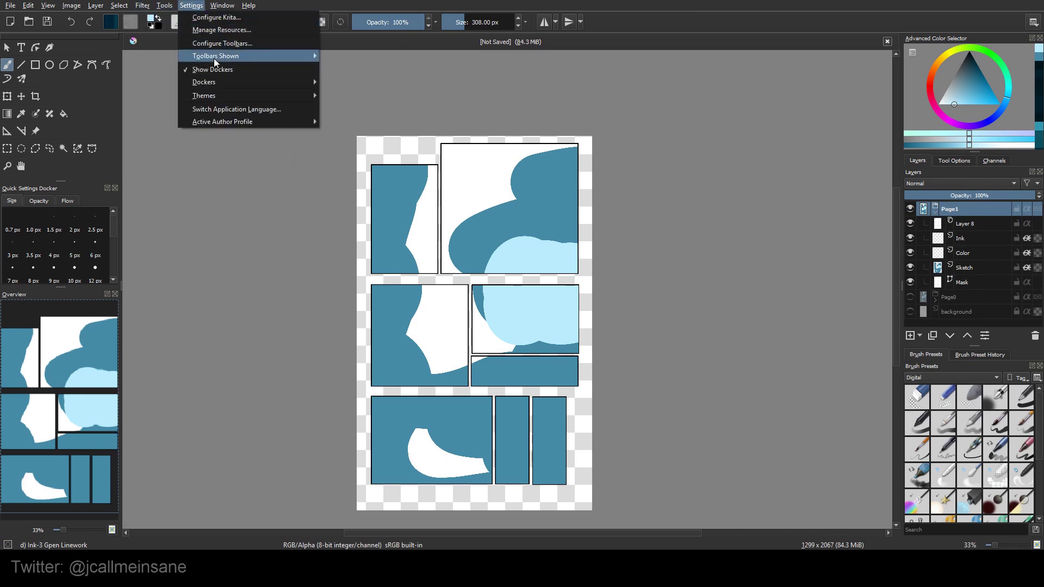
mouse_move(223, 82)
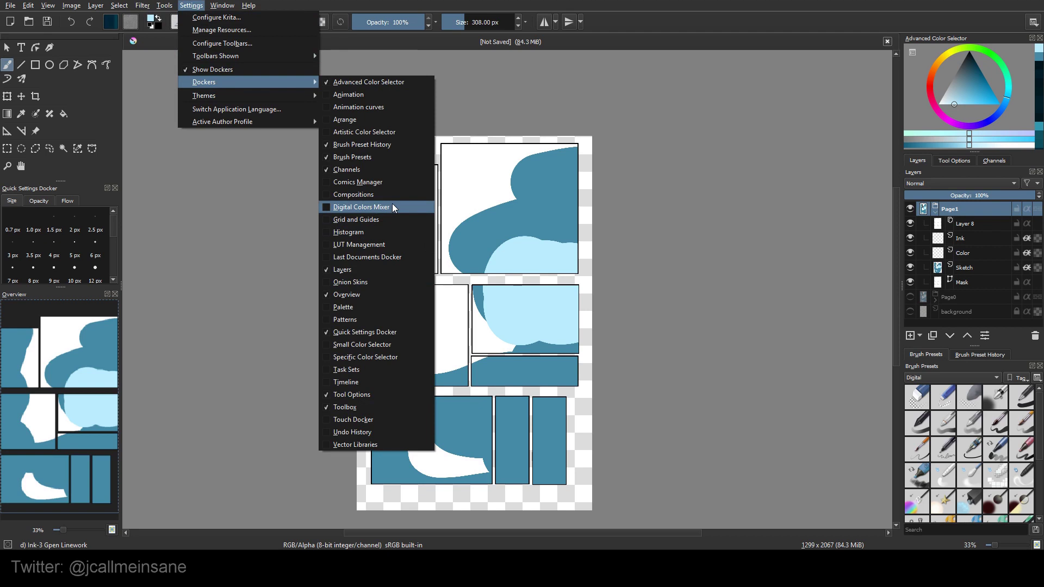
left_click(396, 183)
Load comicConfig.json from the KritaComicTemplate/CastorElderberry project folder
left_click(401, 188)
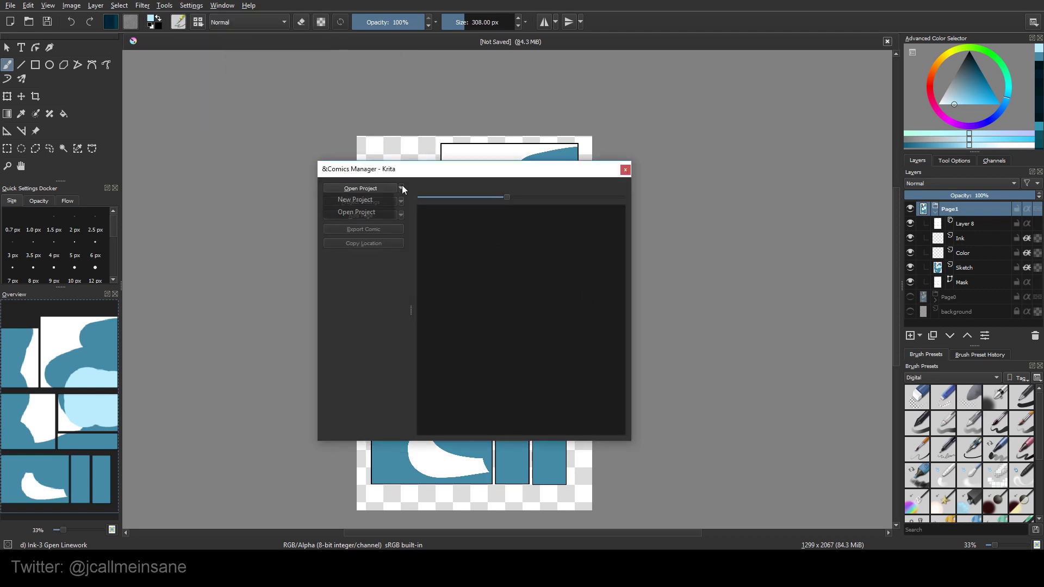
left_click(380, 200)
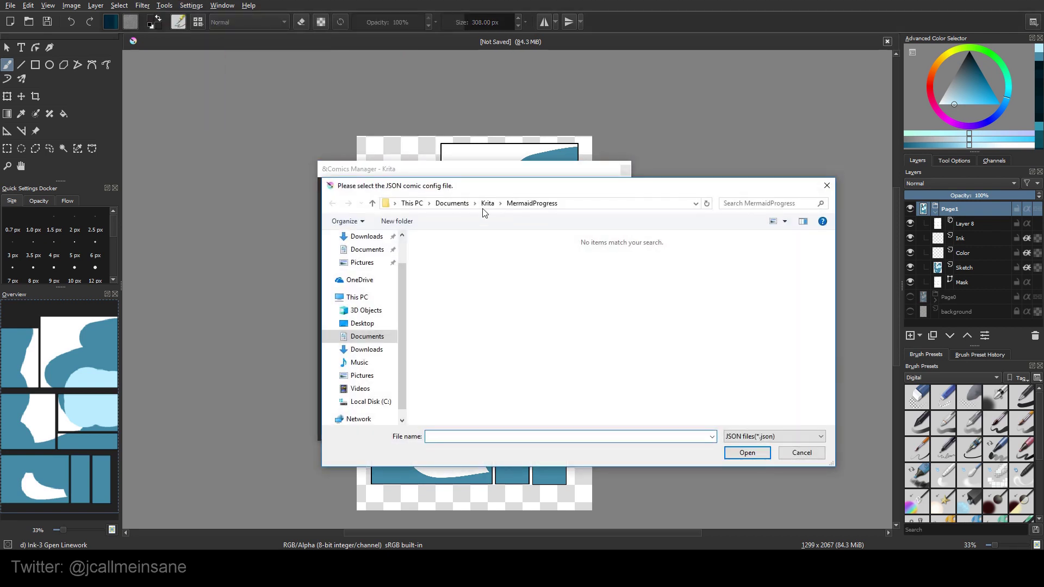
left_click(452, 204)
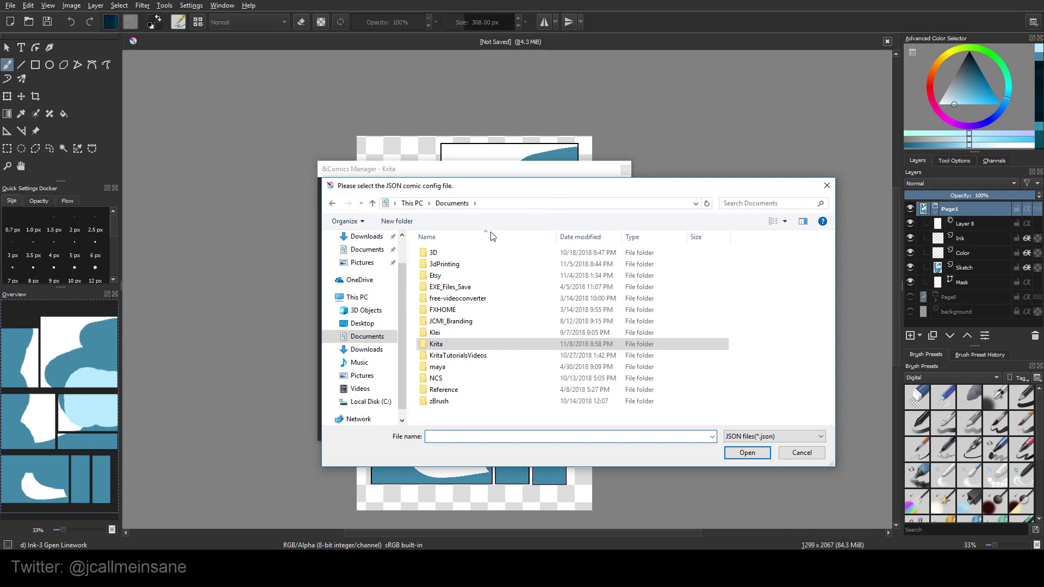
double_click(449, 345)
double_click(723, 373)
left_click(512, 264)
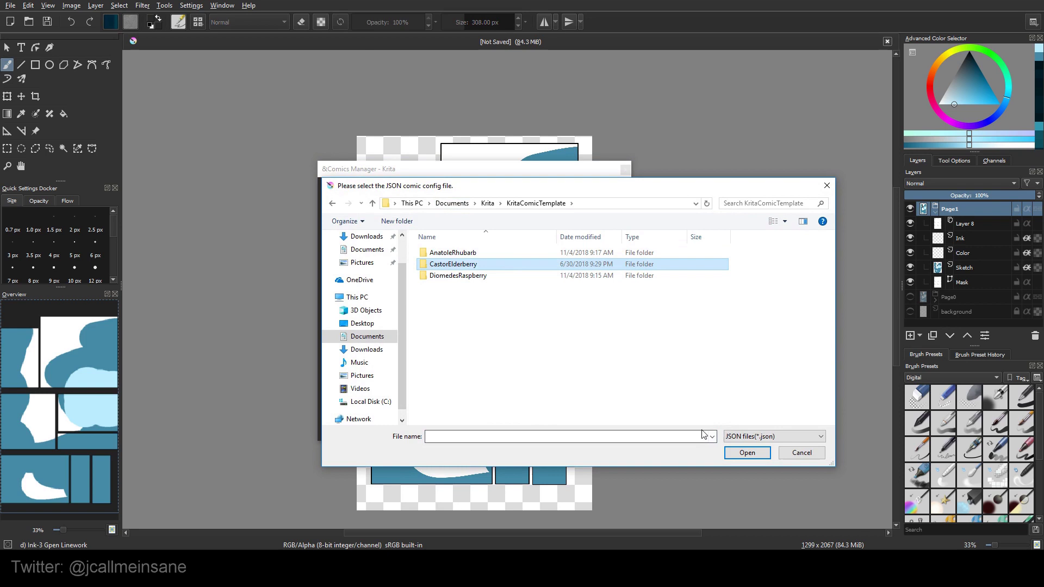
left_click(746, 453)
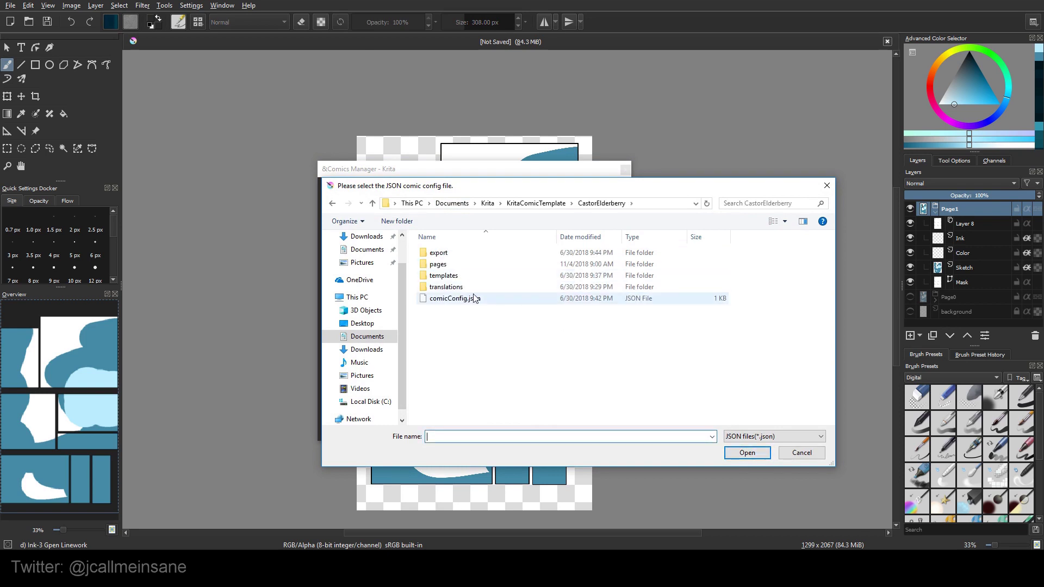
left_click(478, 298)
left_click(739, 453)
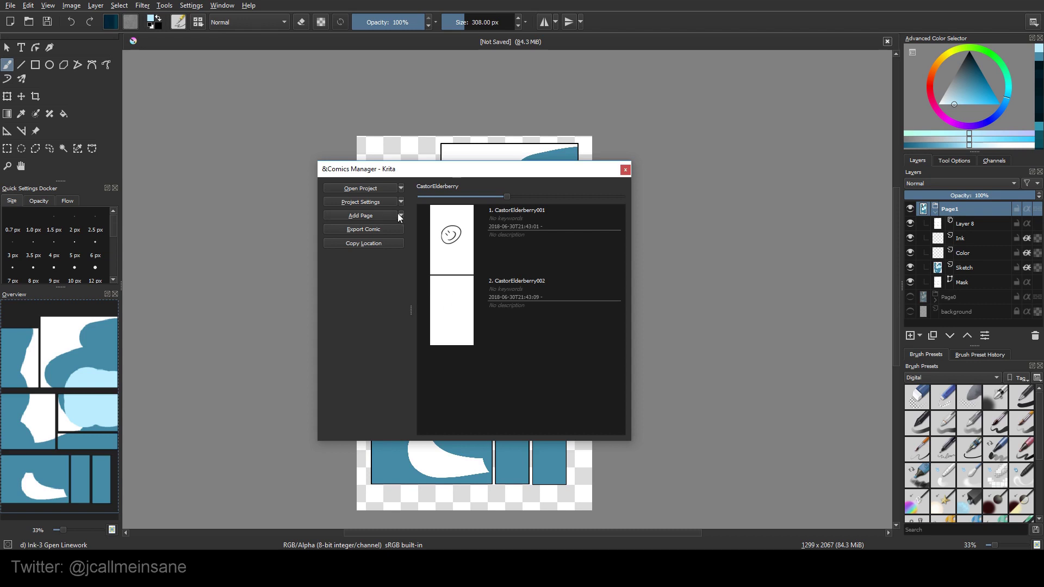
Add a third page, CastorElderberry003, then select the first page, CastorElderberry001
left_click_drag(477, 170, 675, 178)
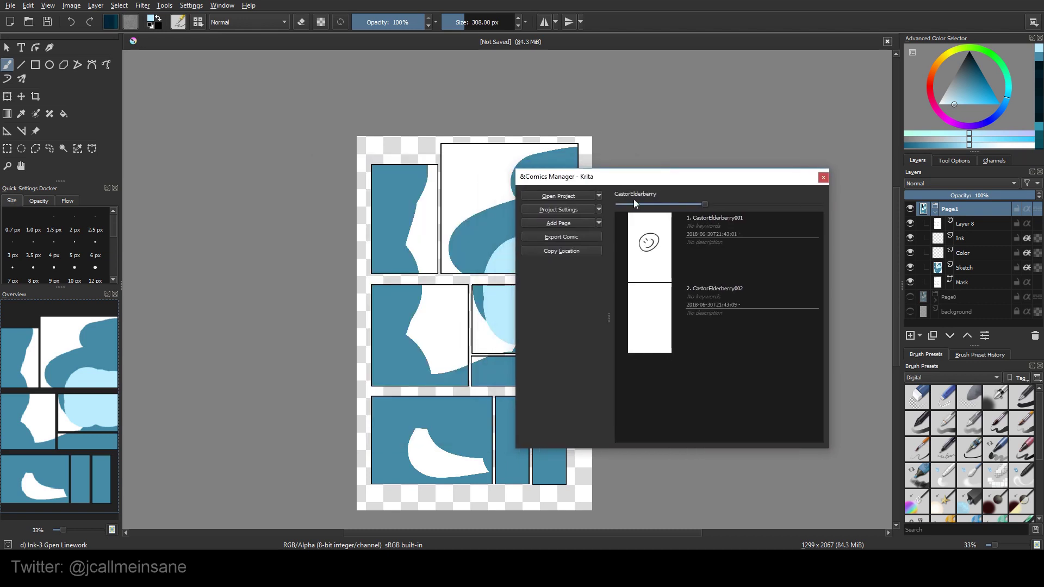
left_click(601, 223)
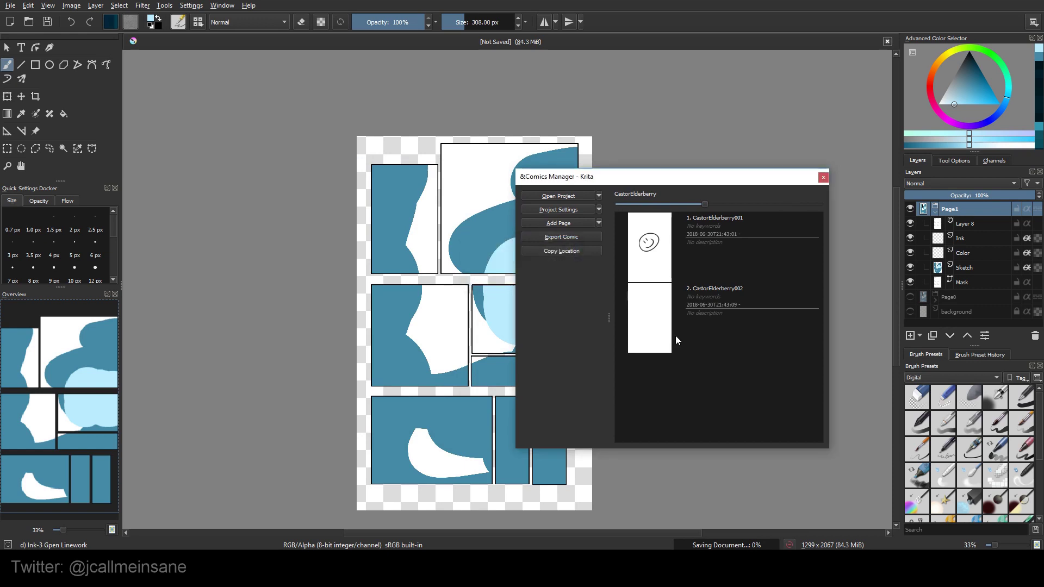
left_click(702, 353)
left_click(707, 255)
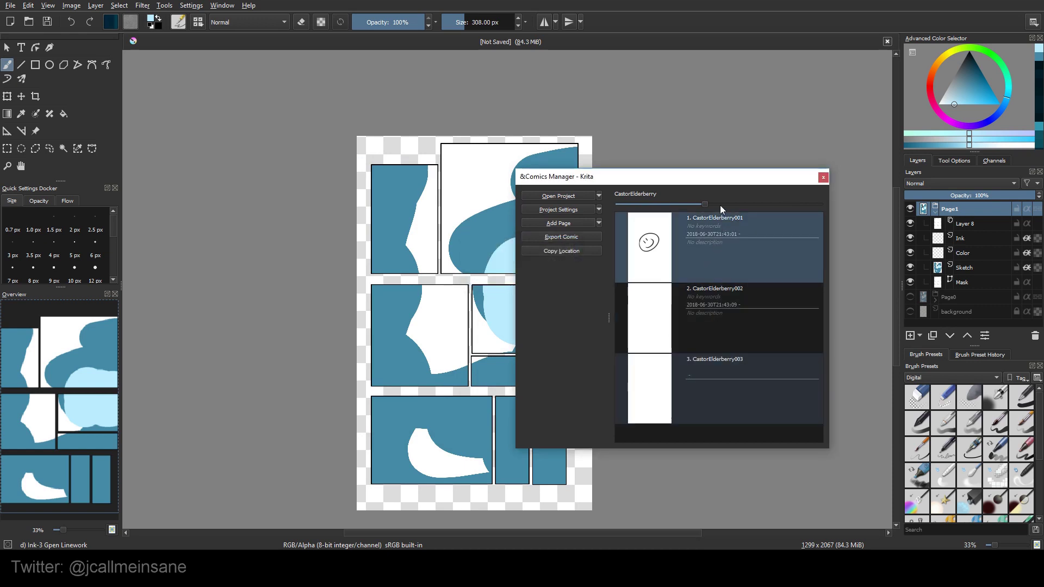
Shift the Comics Manager docker further right and open the File menu
left_click_drag(732, 185, 745, 187)
left_click(612, 225)
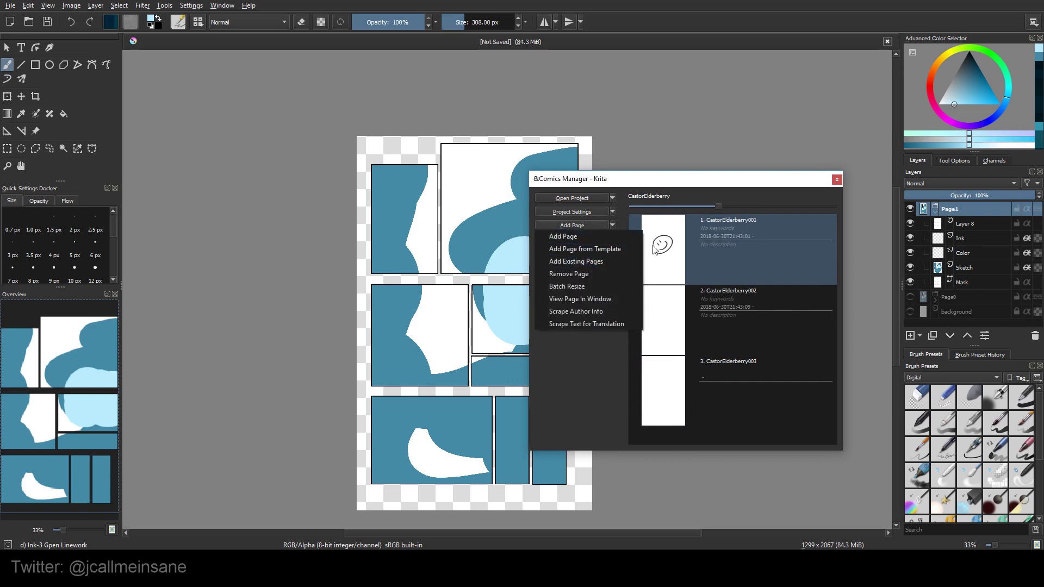
left_click_drag(667, 184, 692, 185)
left_click_drag(826, 179, 868, 165)
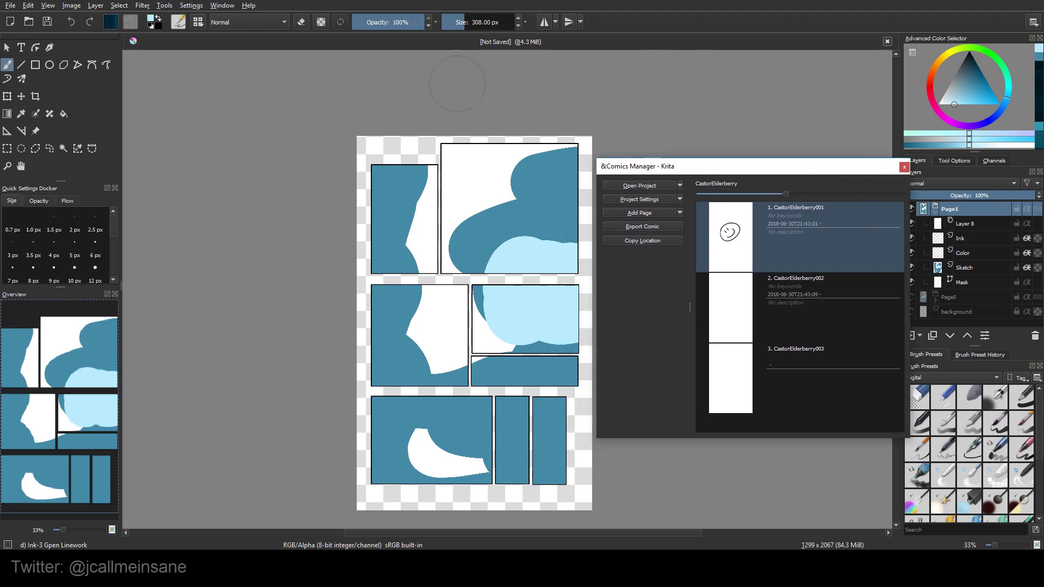
left_click(11, 6)
Start Save As and browse to the KritaComicTemplate/CastorElderberry pages folder
left_click(31, 69)
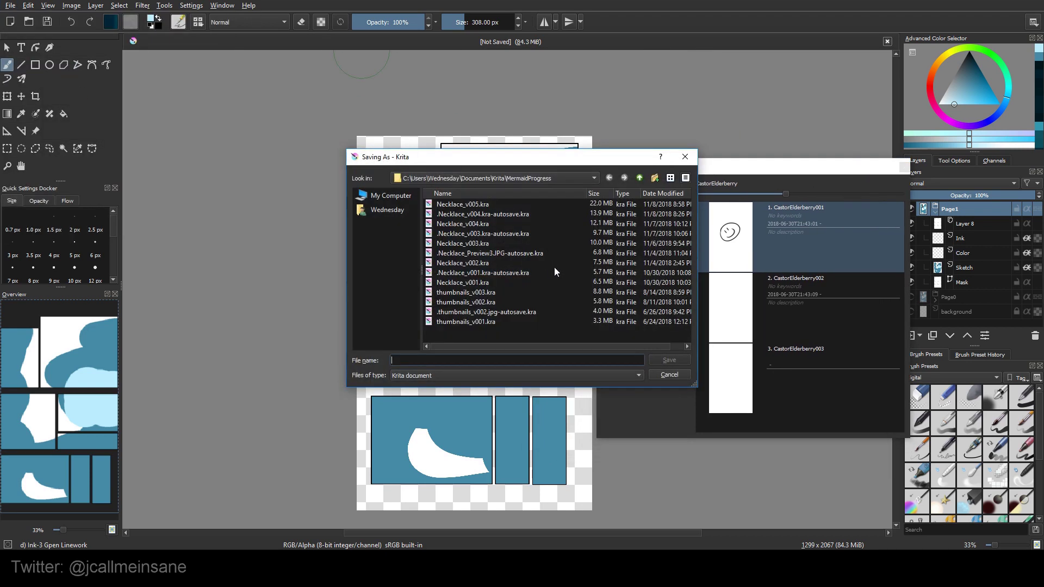
left_click(639, 177)
left_click(639, 178)
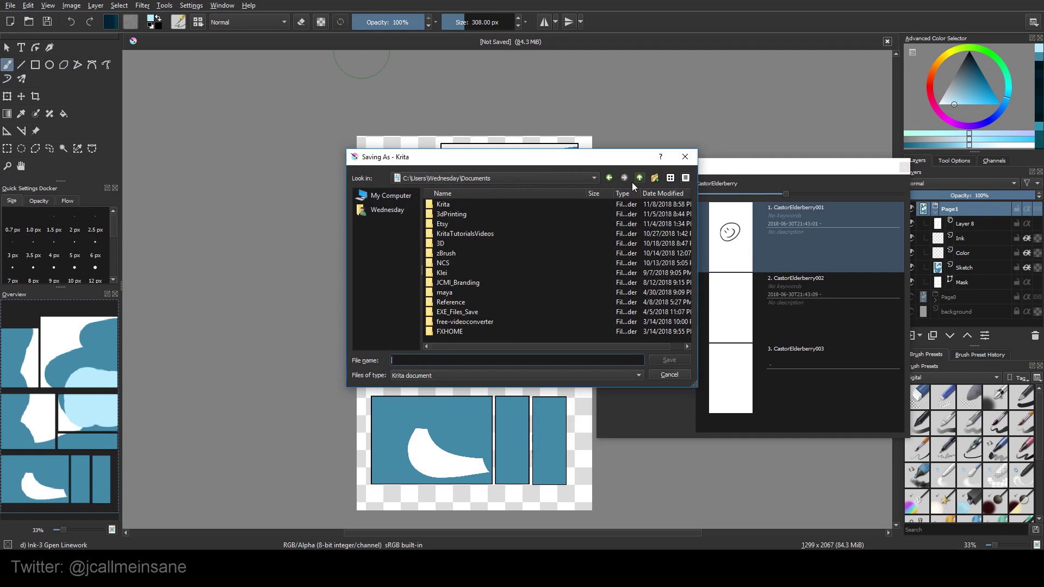
double_click(472, 212)
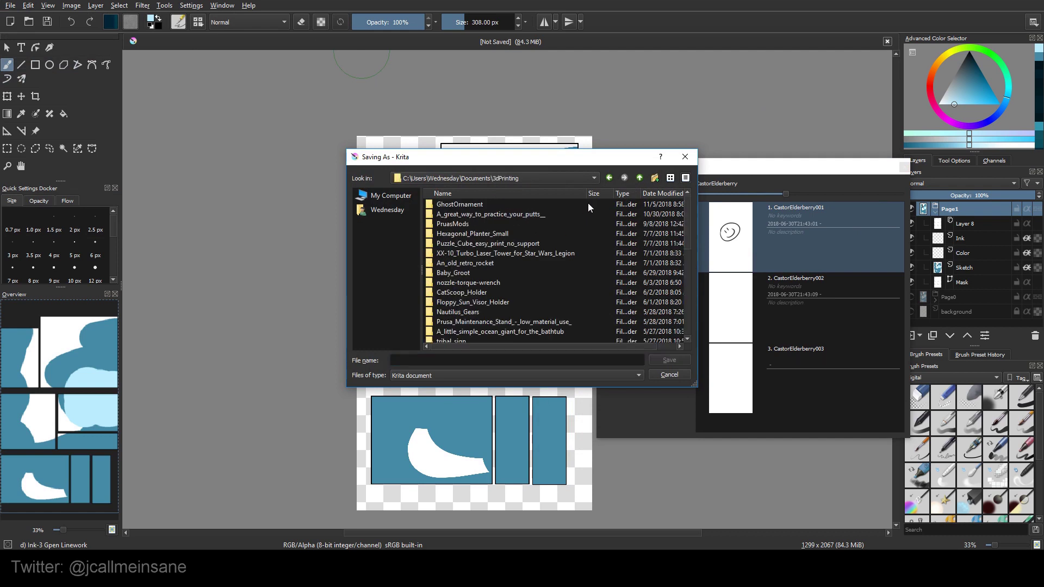
left_click(639, 179)
double_click(455, 204)
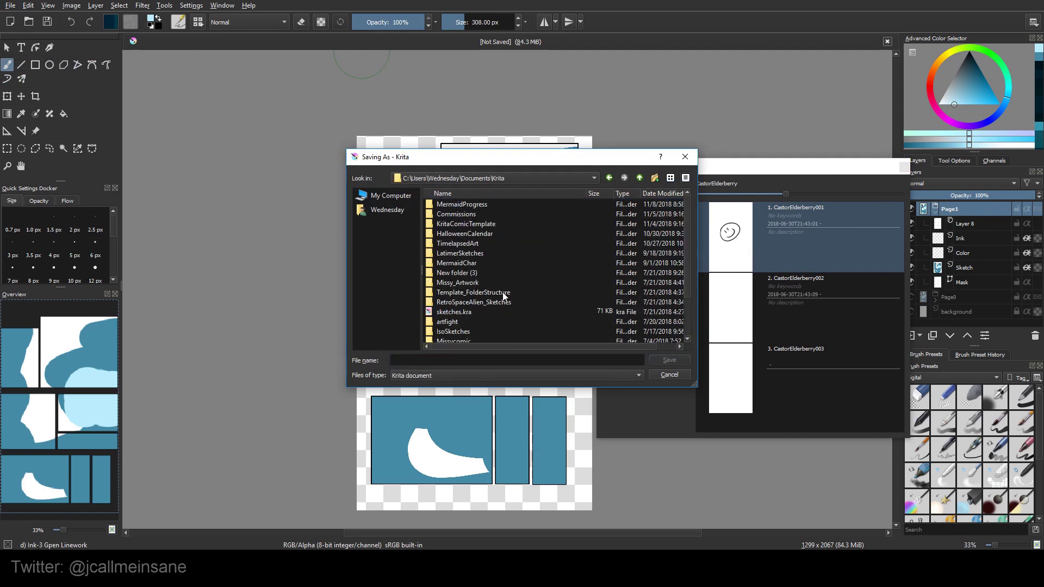
double_click(473, 292)
left_click(640, 180)
double_click(489, 224)
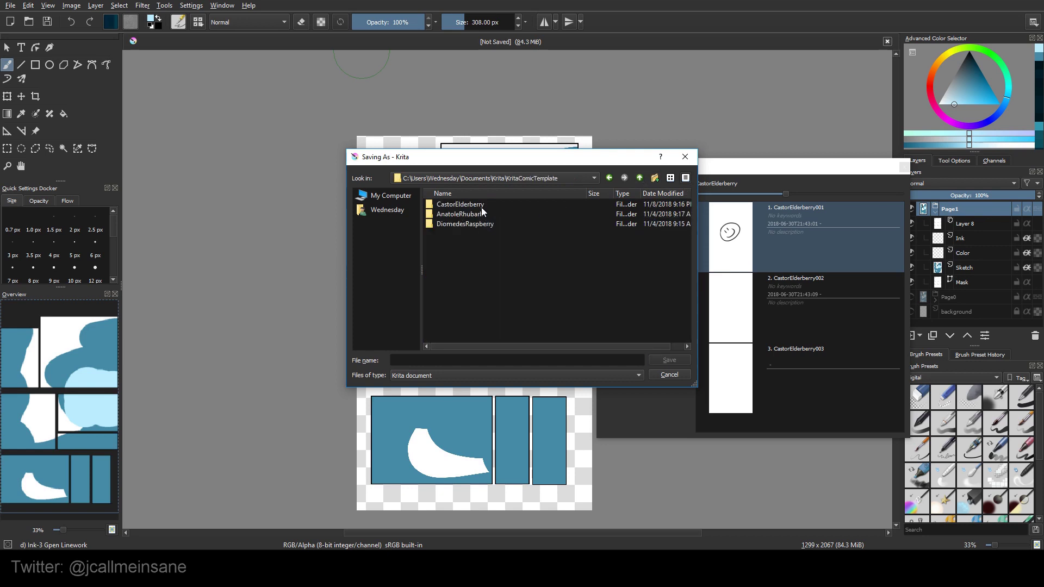
double_click(473, 206)
double_click(457, 205)
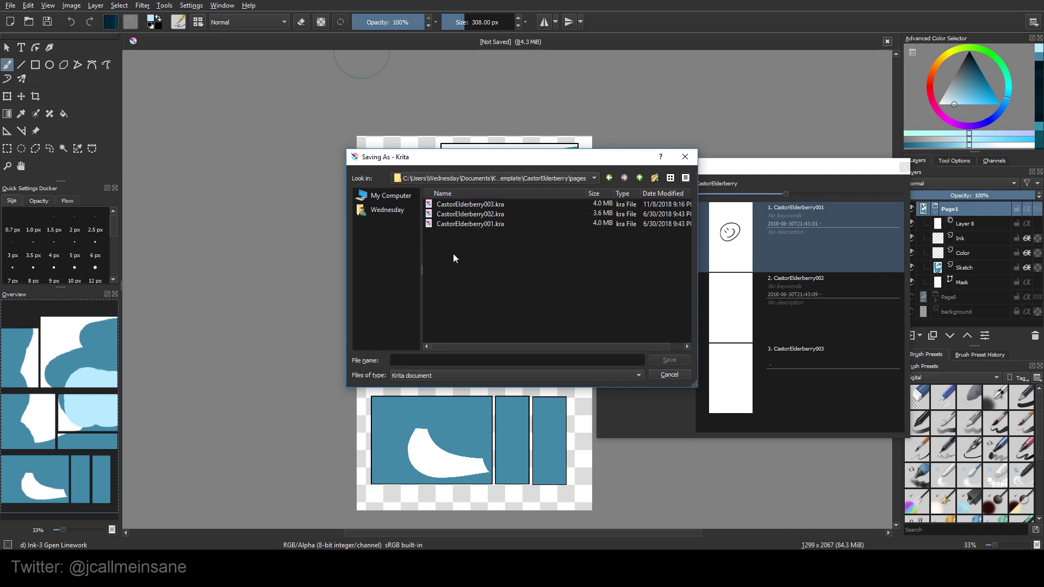
Save the page as CastorElderberry004.kra in the pages folder
left_click(467, 223)
left_click(443, 359)
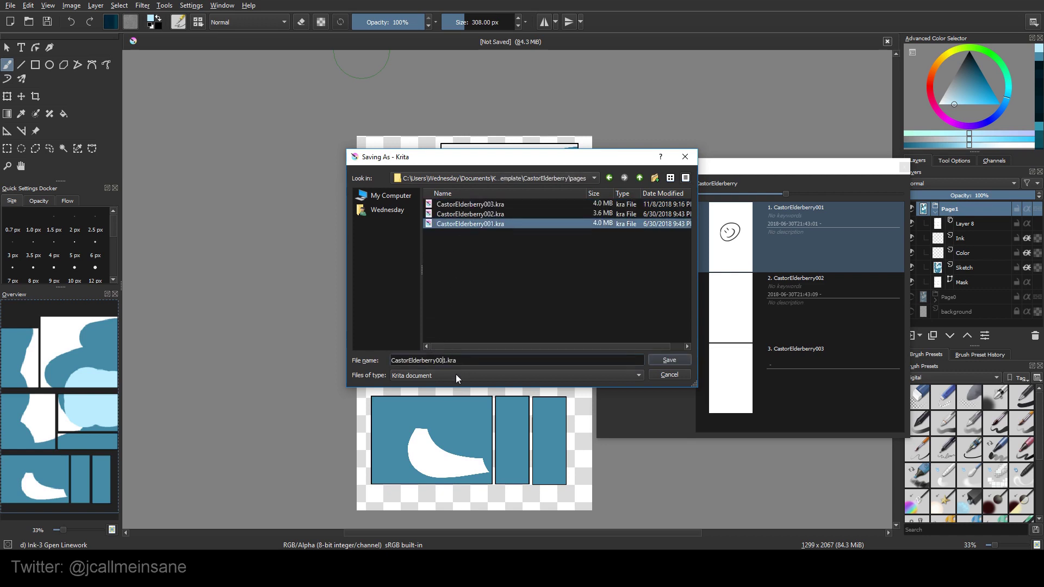
key("Delete")
type("4")
key("Return")
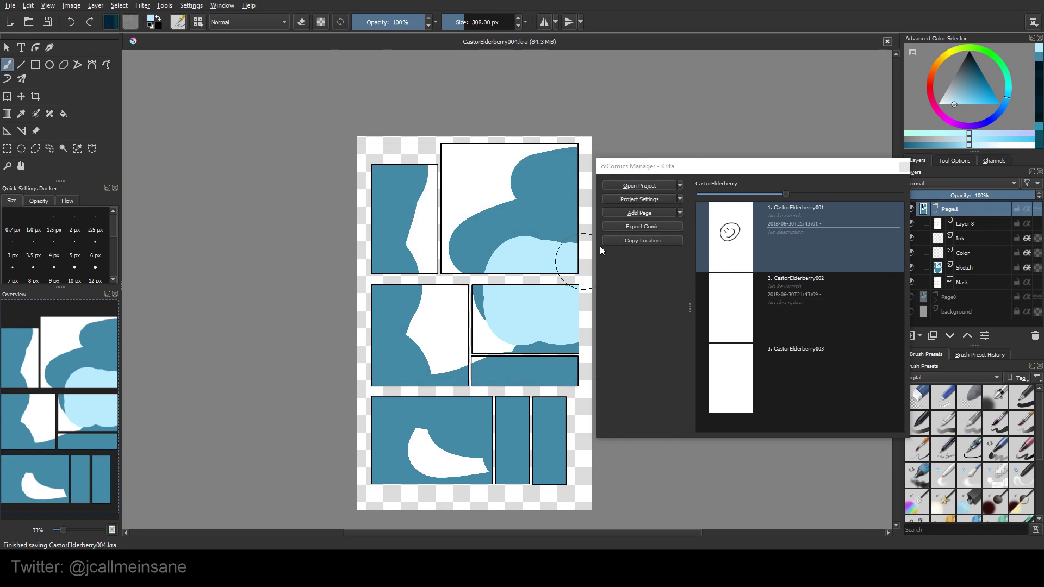
Add the existing CastorElderberry004 page file to the comic project
left_click(680, 213)
left_click(669, 251)
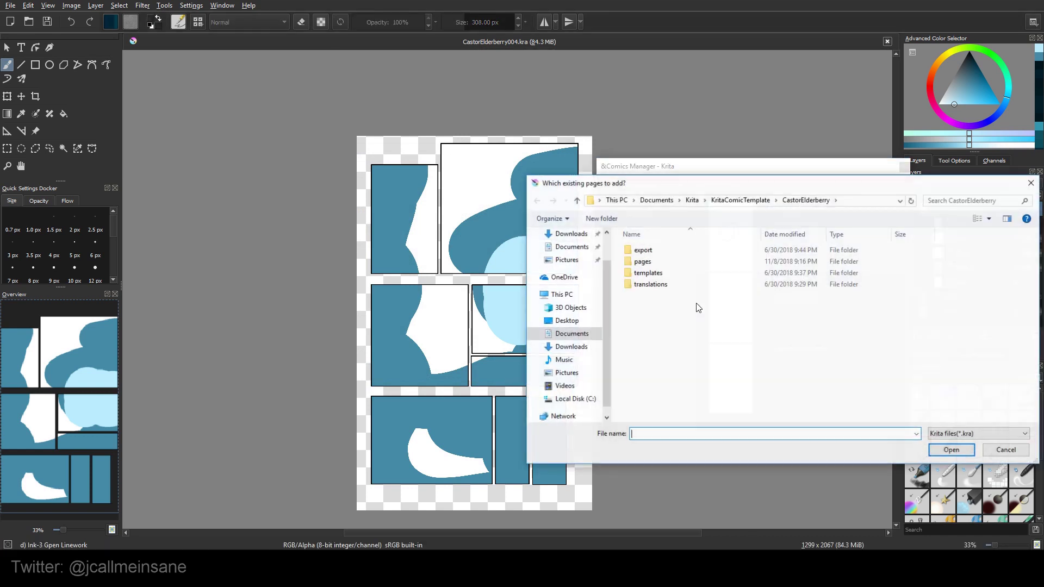
double_click(642, 261)
left_click(768, 261)
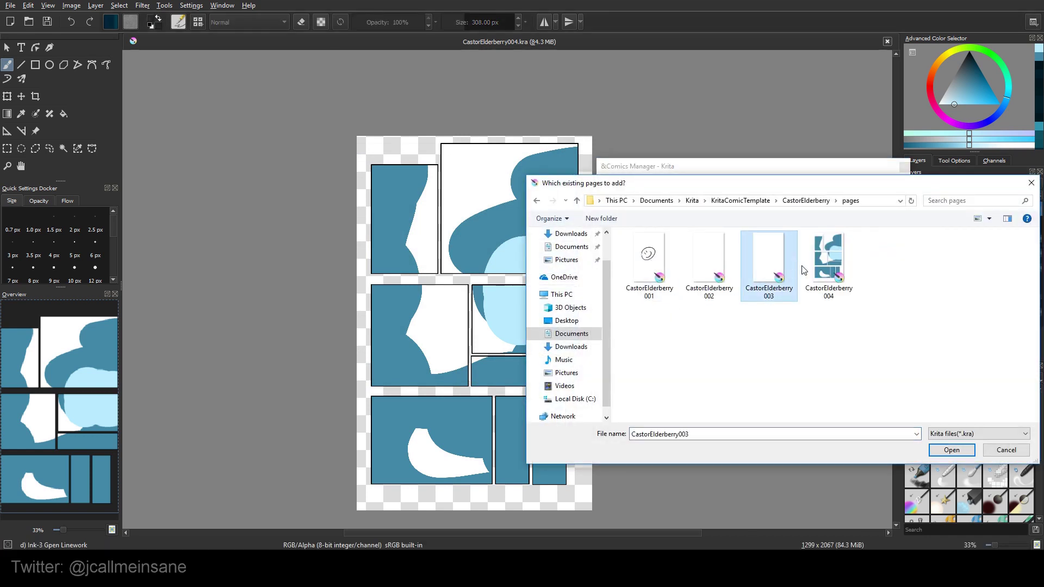
left_click(828, 261)
left_click(950, 449)
Open the new fourth page from the Comics Manager list in a separate view
left_click(788, 357)
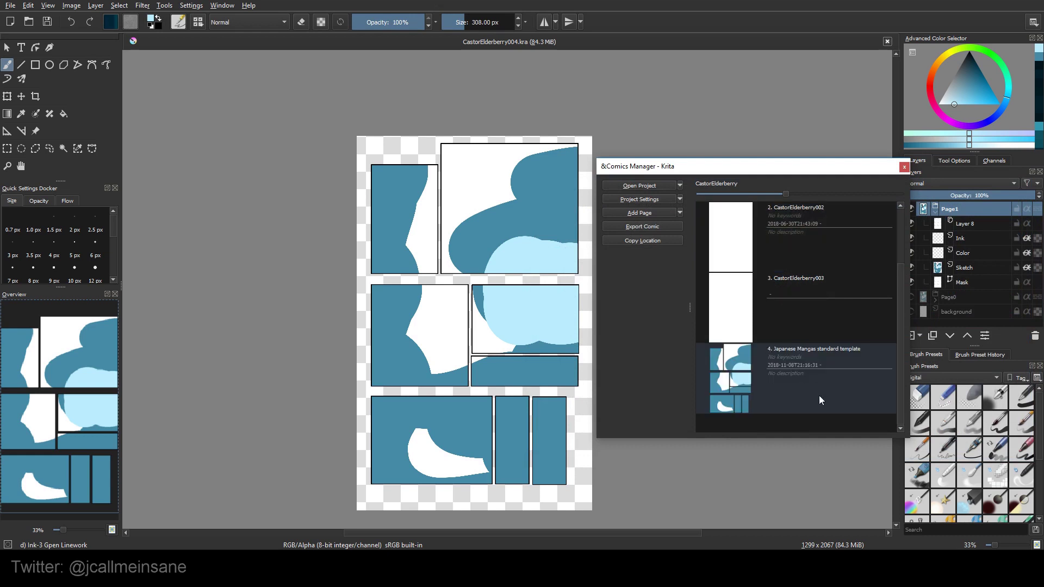
scroll(799, 271, "up", 1)
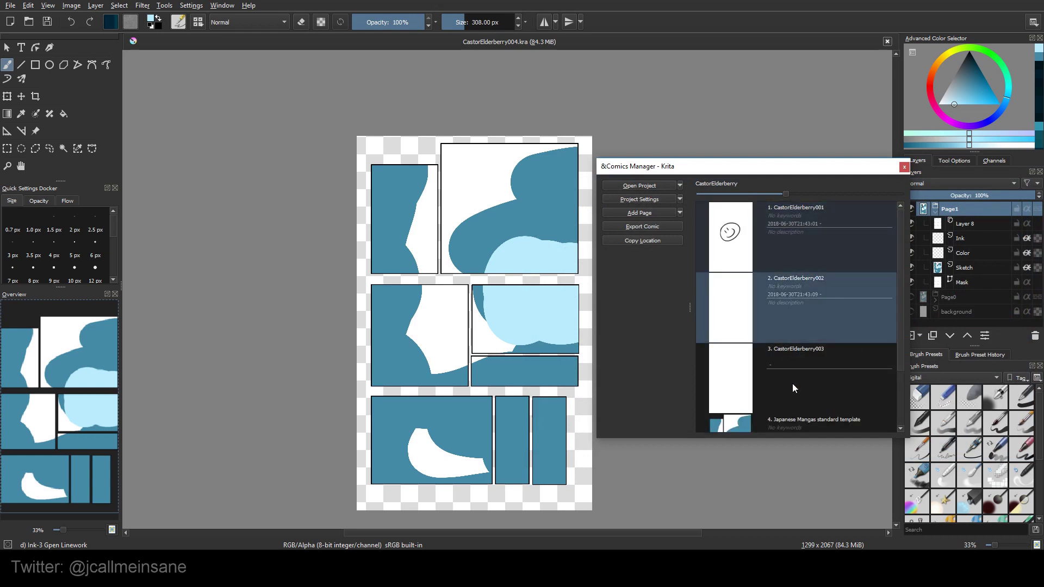
scroll(777, 361, "down", 1)
scroll(816, 282, "up", 1)
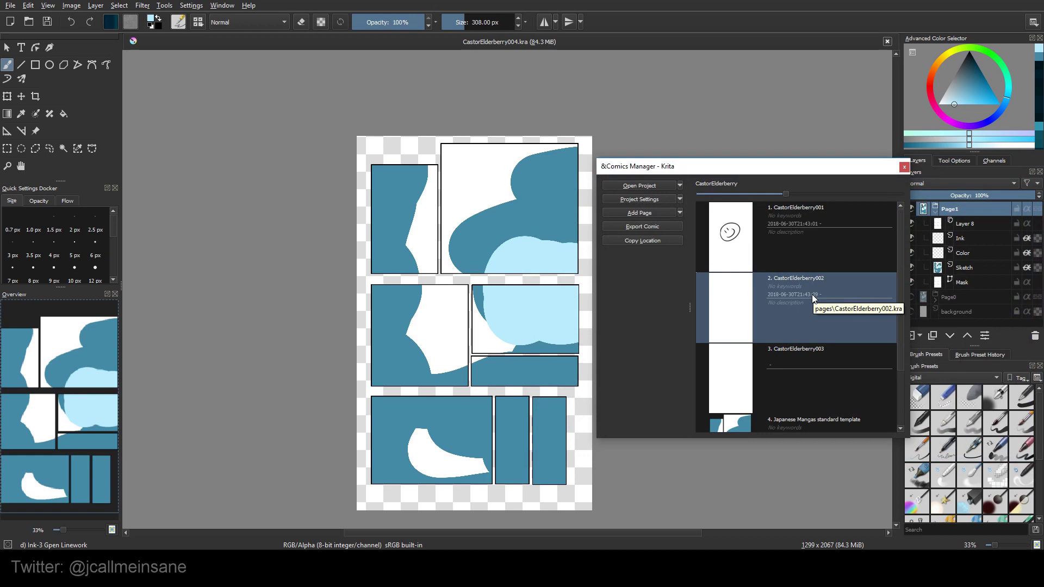
double_click(813, 298)
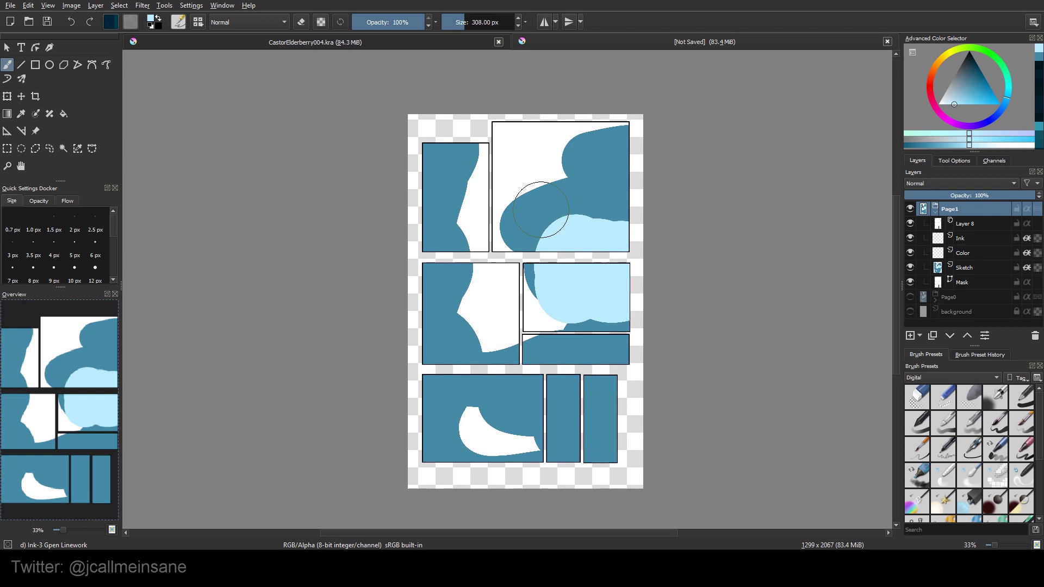
Close the unsaved extra view and pan the page back to centre
left_click(967, 285)
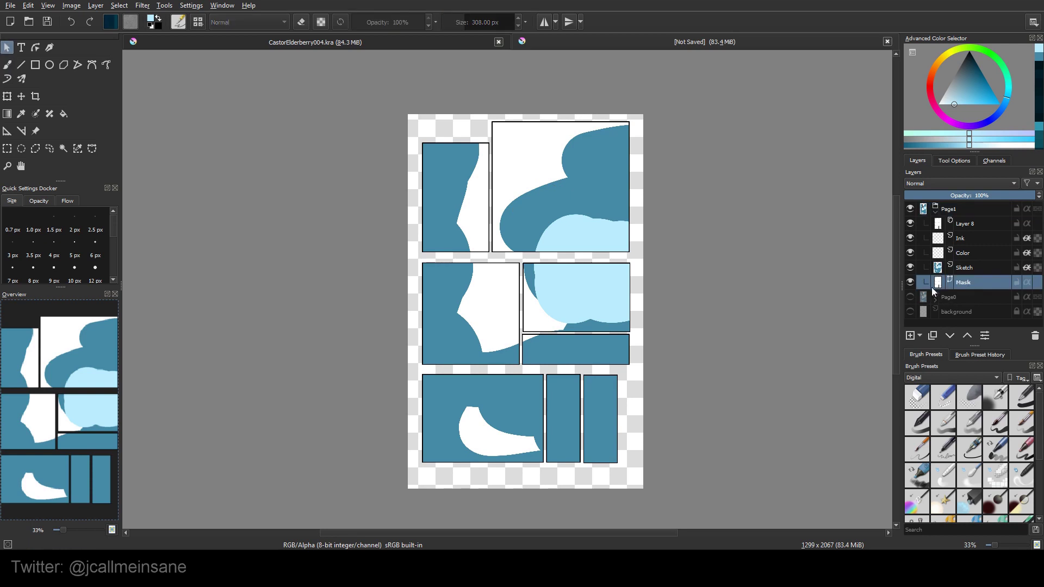
left_click(886, 42)
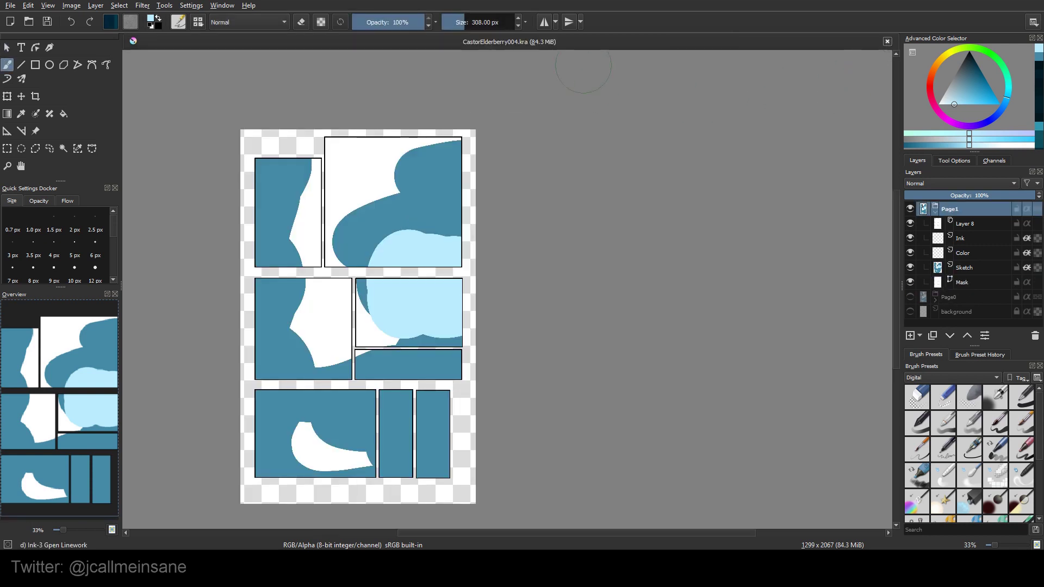
left_click_drag(379, 243, 505, 233)
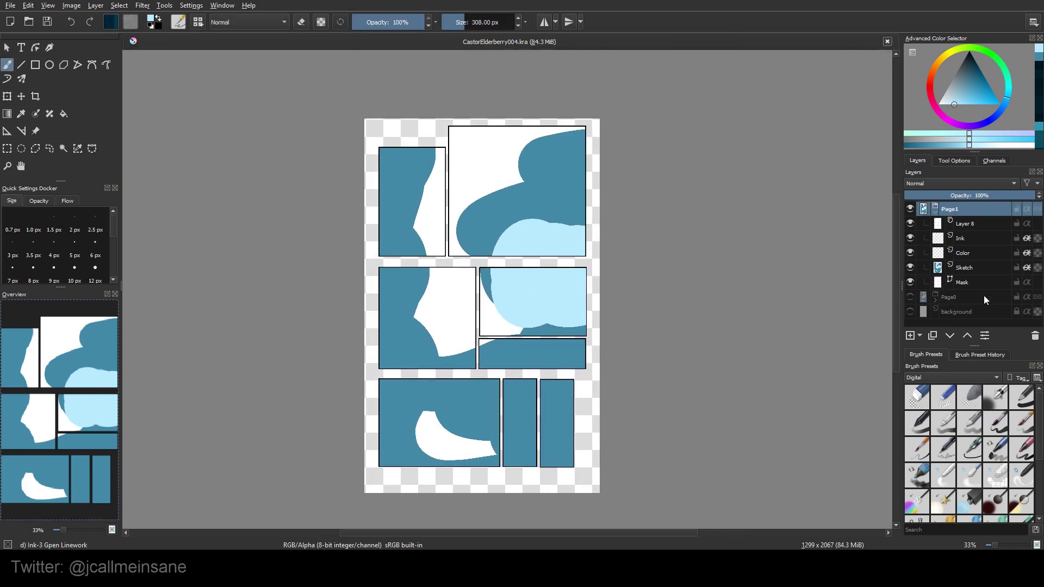
Add a vector layer above Mask, then hide the Mask and Layer 8 layers
left_click(968, 286)
left_click(918, 335)
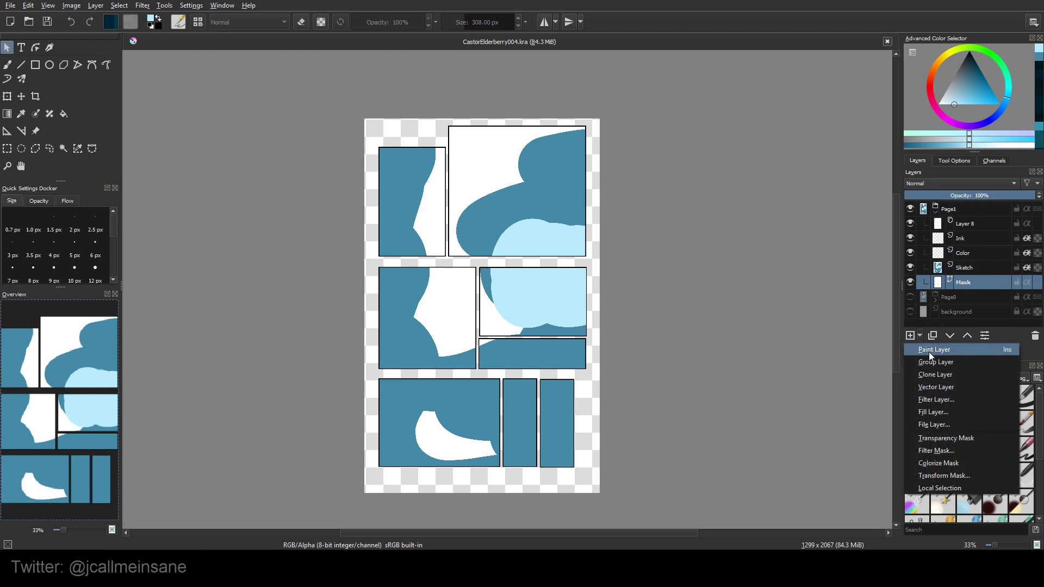
left_click(934, 386)
left_click(910, 299)
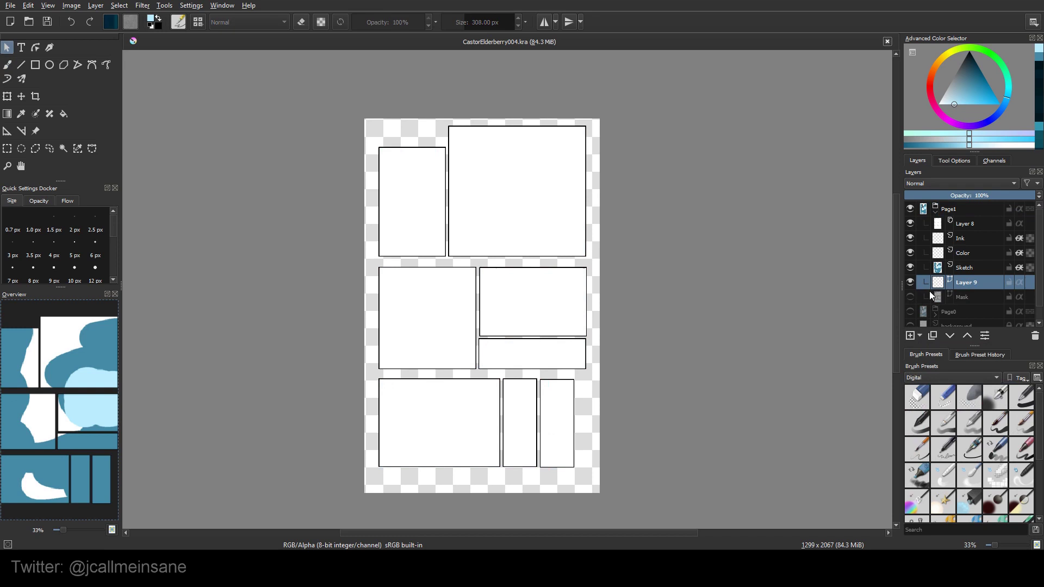
left_click(910, 223)
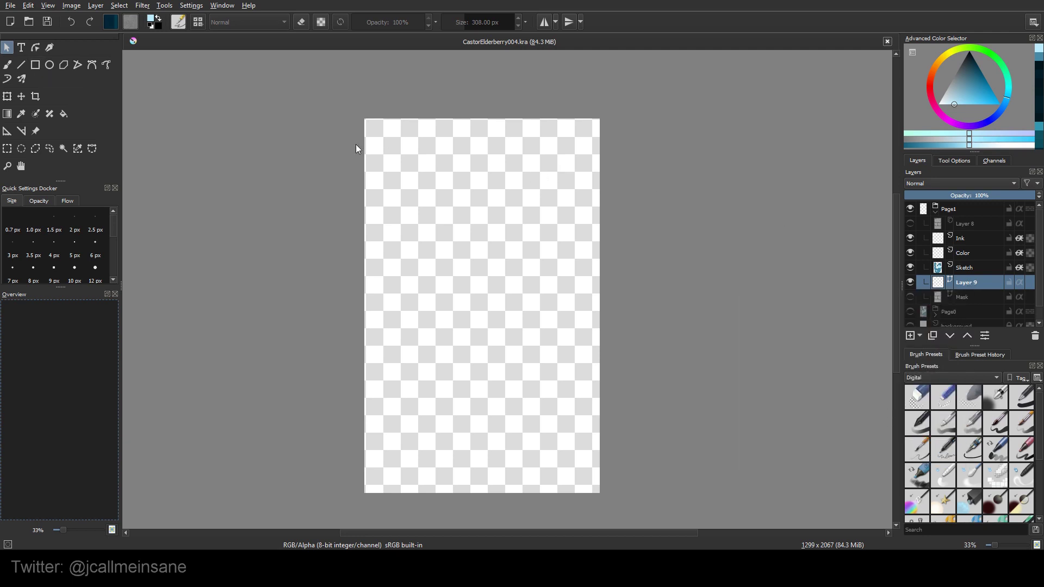
left_click(39, 66)
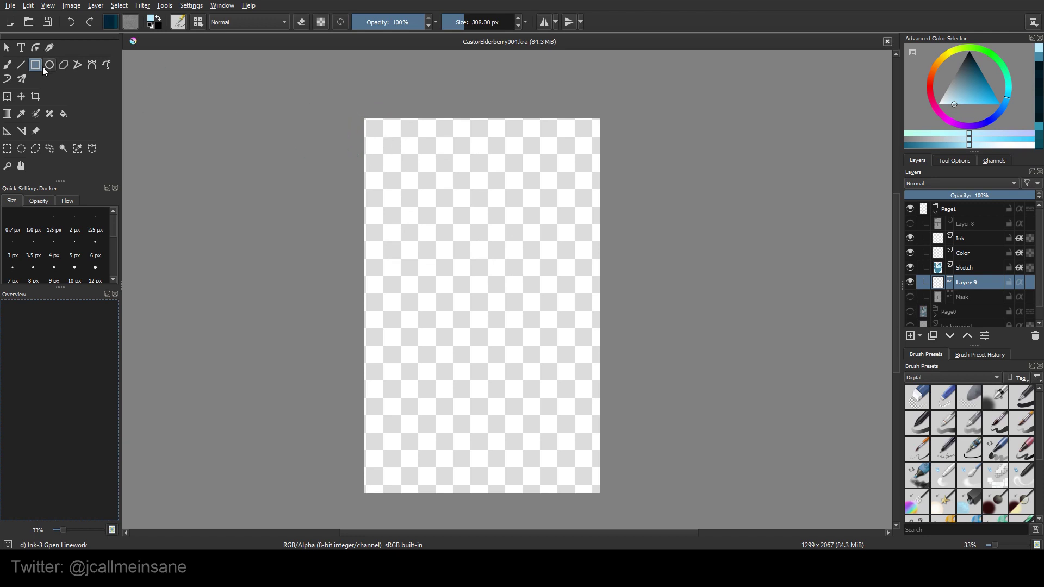
Set rectangles to white foreground fill with no outline, then draw one near the top-left
left_click(954, 162)
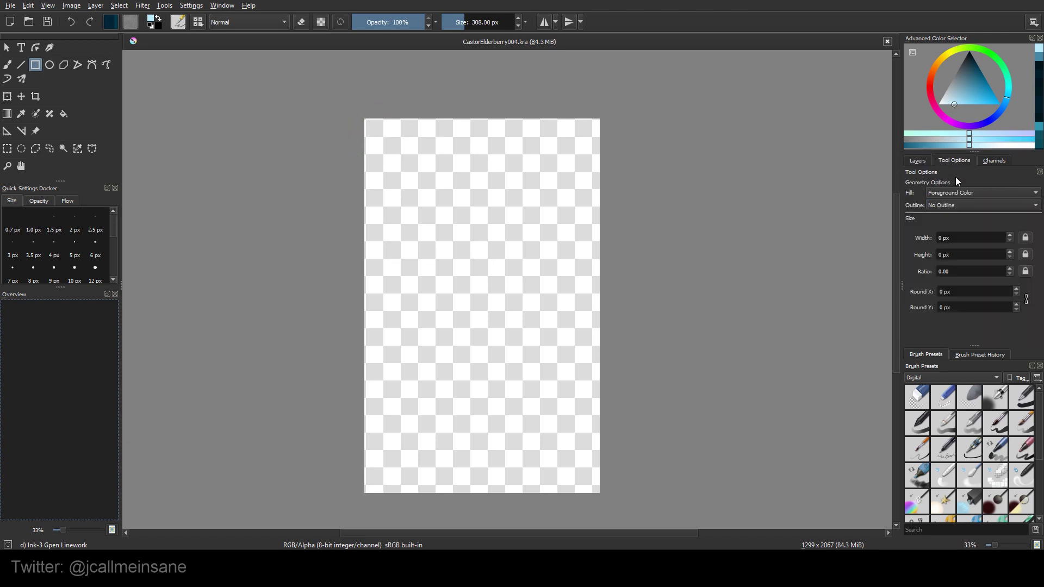
left_click(958, 193)
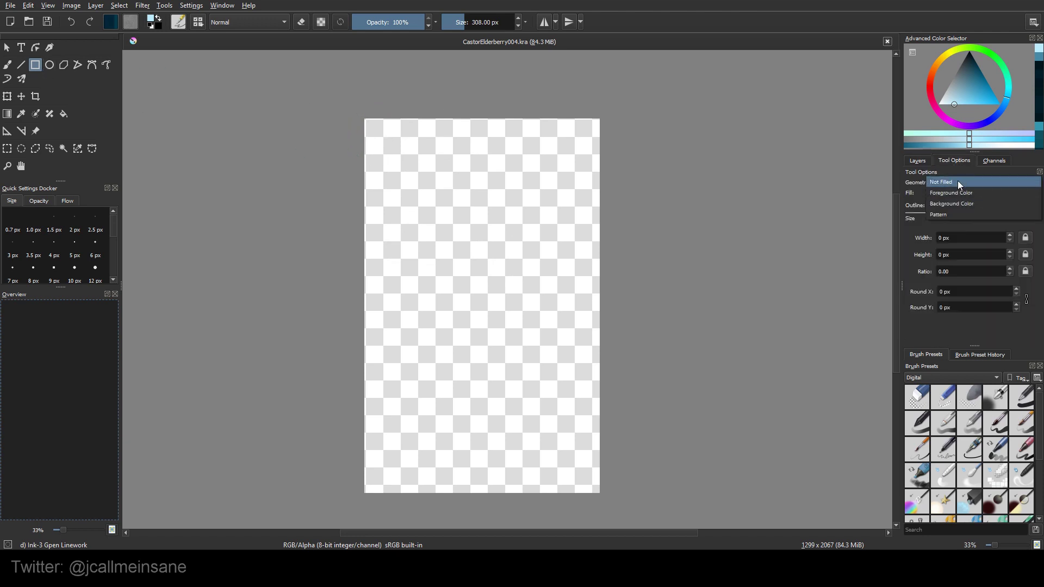
left_click(960, 193)
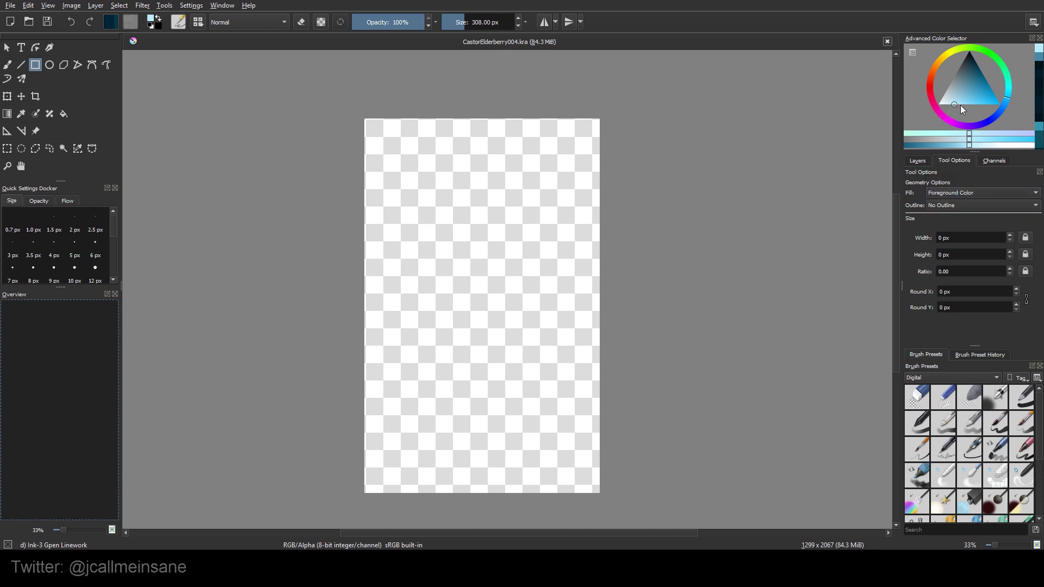
left_click_drag(960, 105, 939, 113)
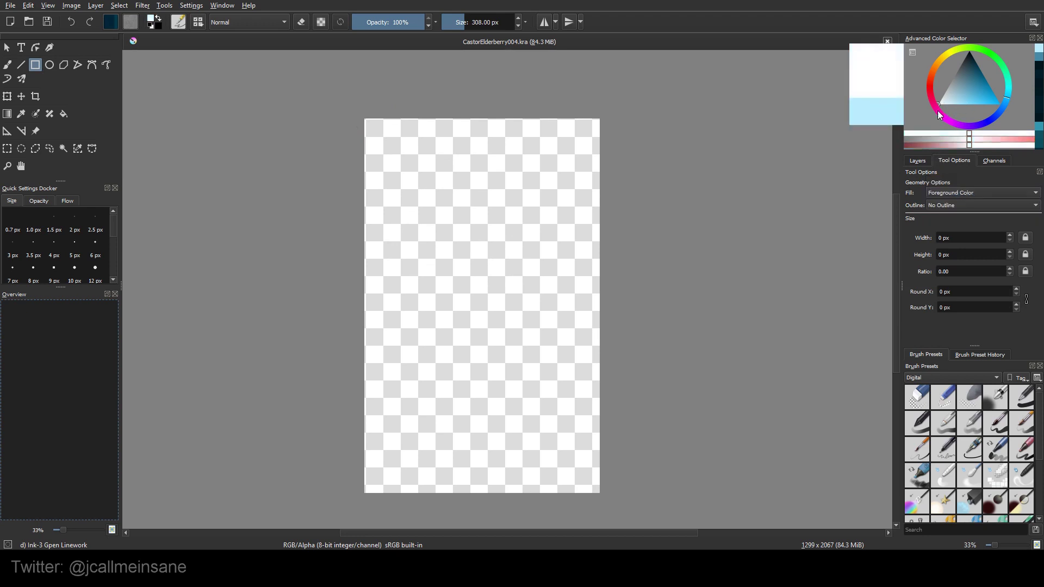
left_click(948, 206)
left_click(948, 212)
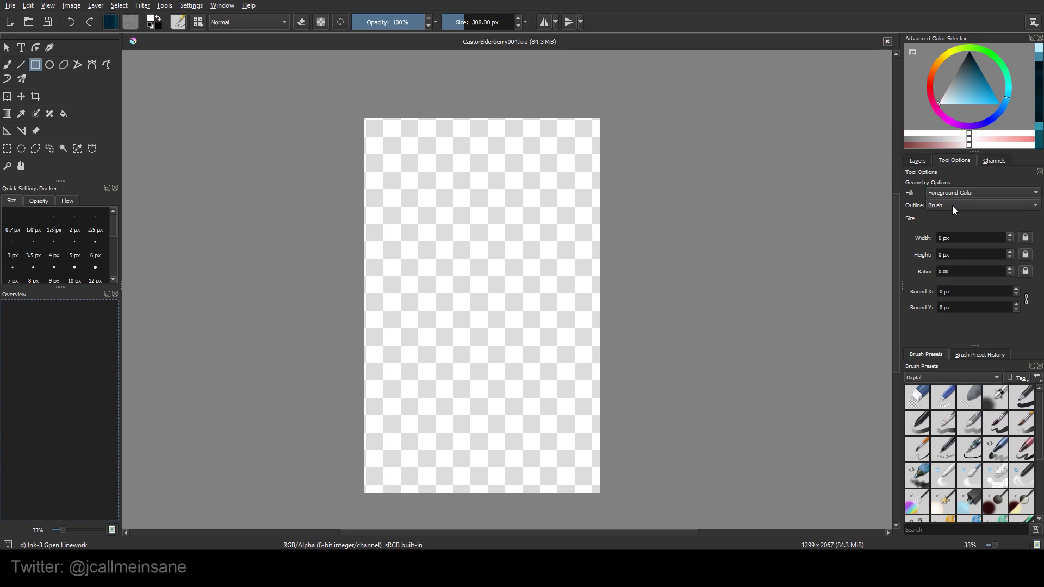
left_click(952, 205)
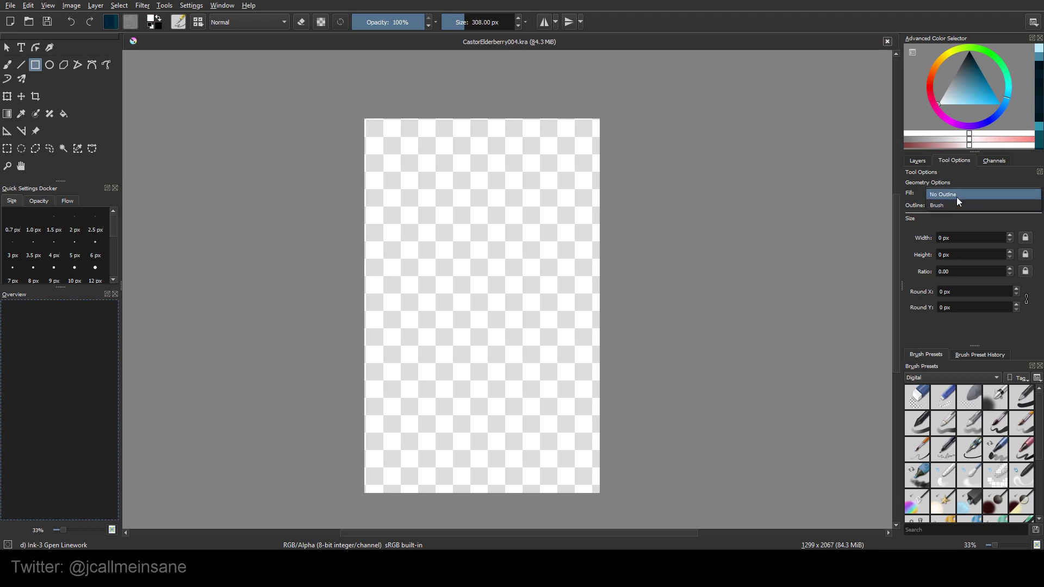
left_click(957, 194)
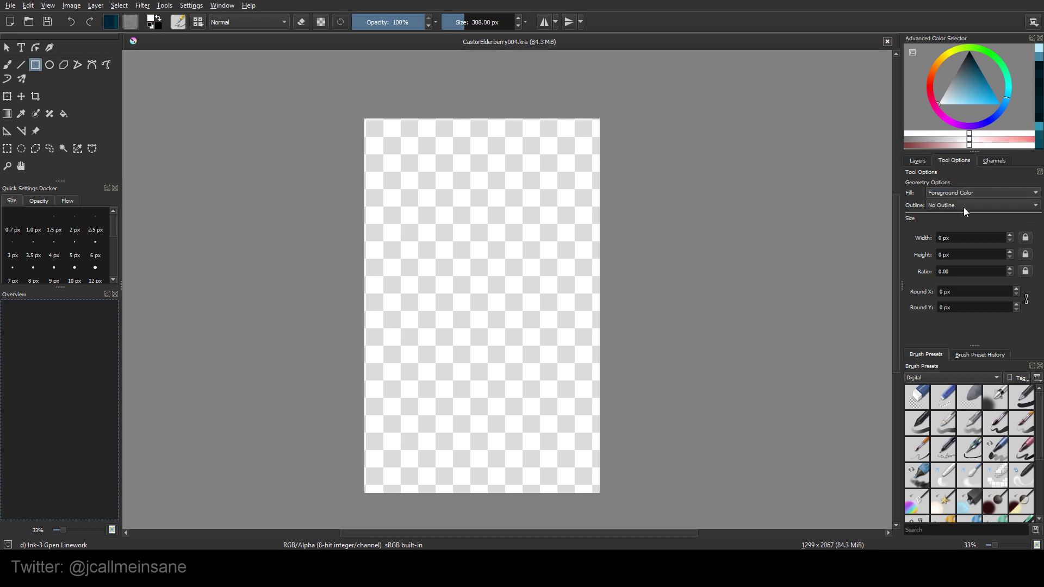
left_click_drag(393, 164, 548, 294)
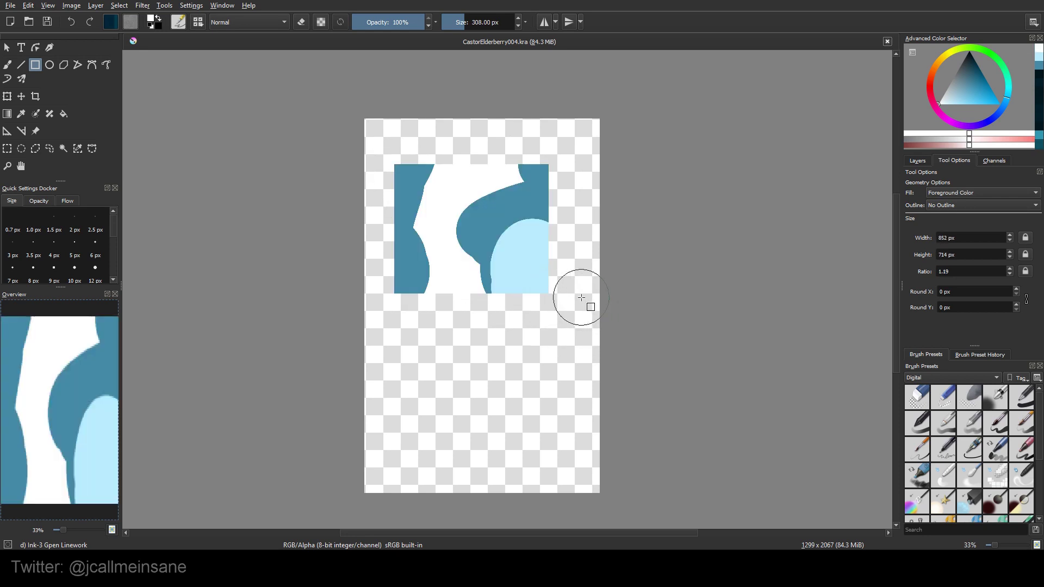
Hide the Color and Ink layers
left_click(917, 161)
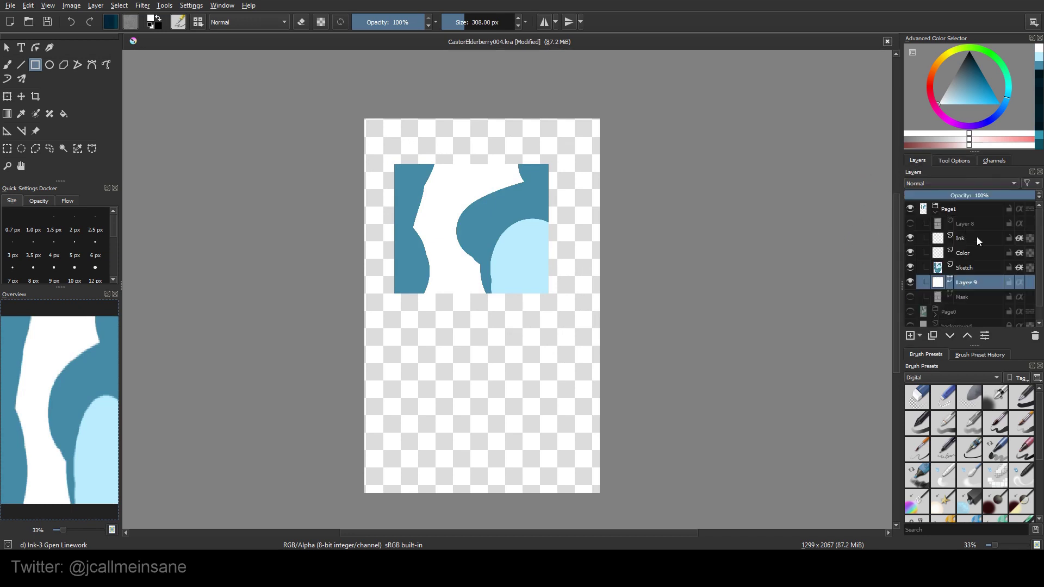
left_click(910, 253)
left_click(910, 238)
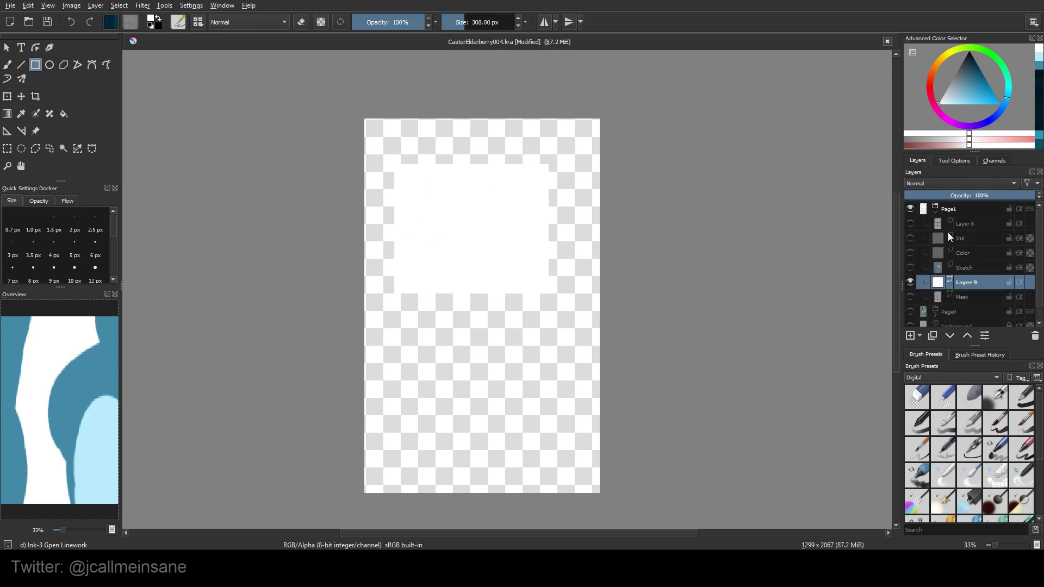
Nudge the white rectangle slightly down-left and give it a solid black outline
left_click(7, 48)
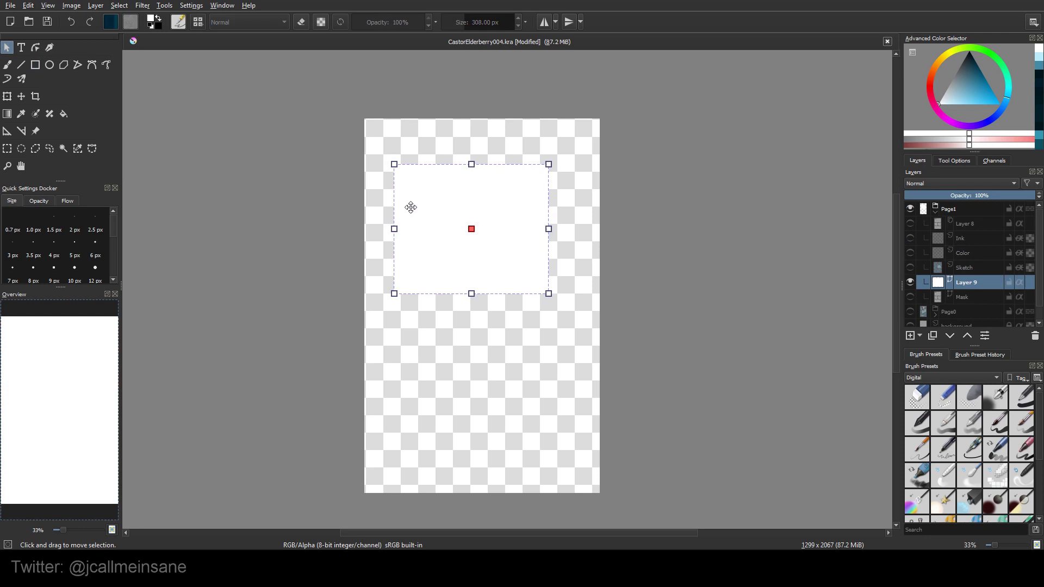
left_click_drag(517, 207, 511, 221)
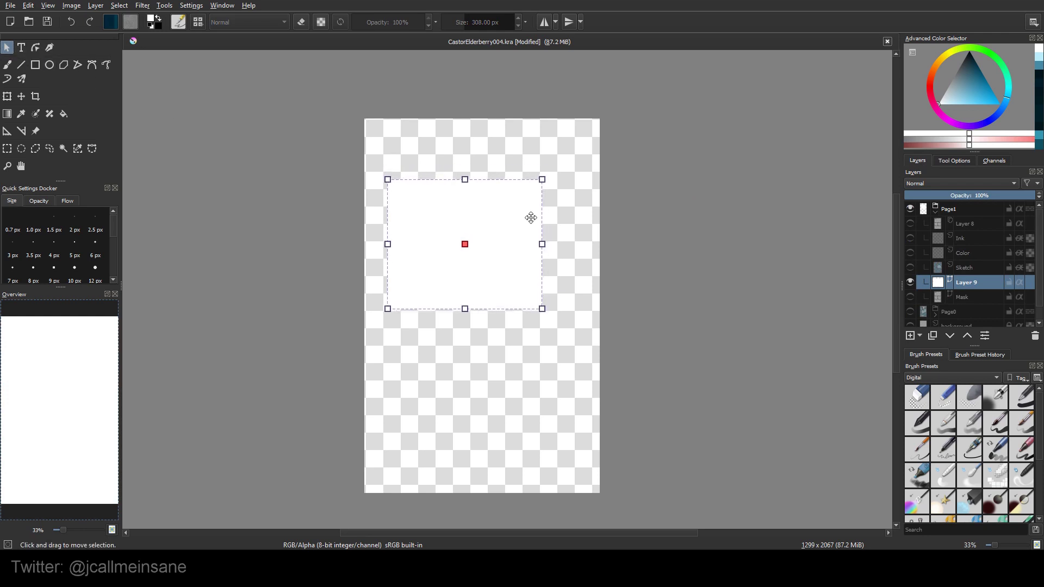
left_click(953, 161)
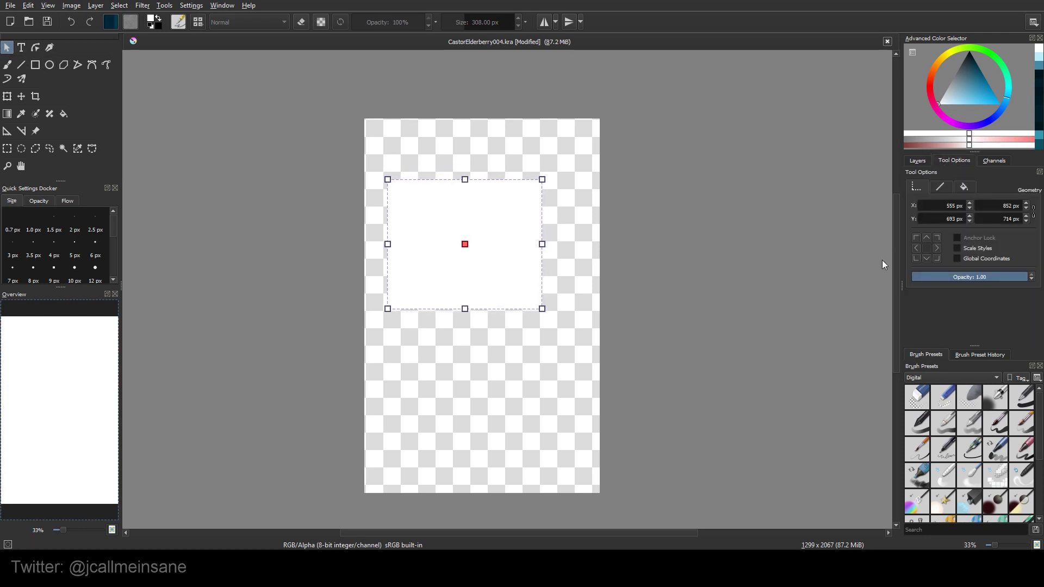
left_click(939, 186)
left_click(932, 205)
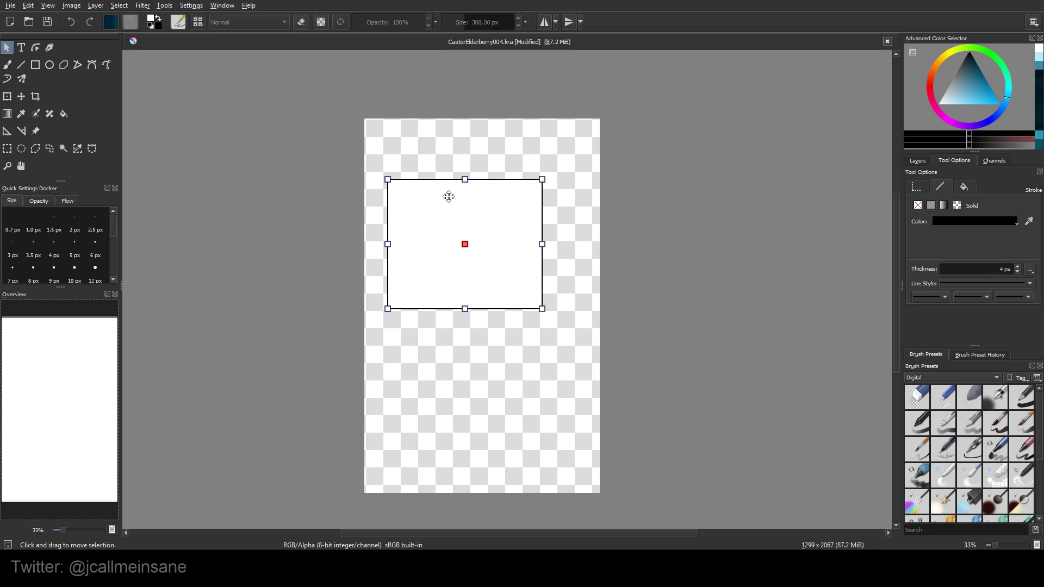
Narrow the rectangle and paste two copies, stretching one, to form the right-side panels
left_click_drag(542, 244, 529, 332)
key("ctrl+c")
key("ctrl+v")
key("ctrl+c")
key("ctrl+v")
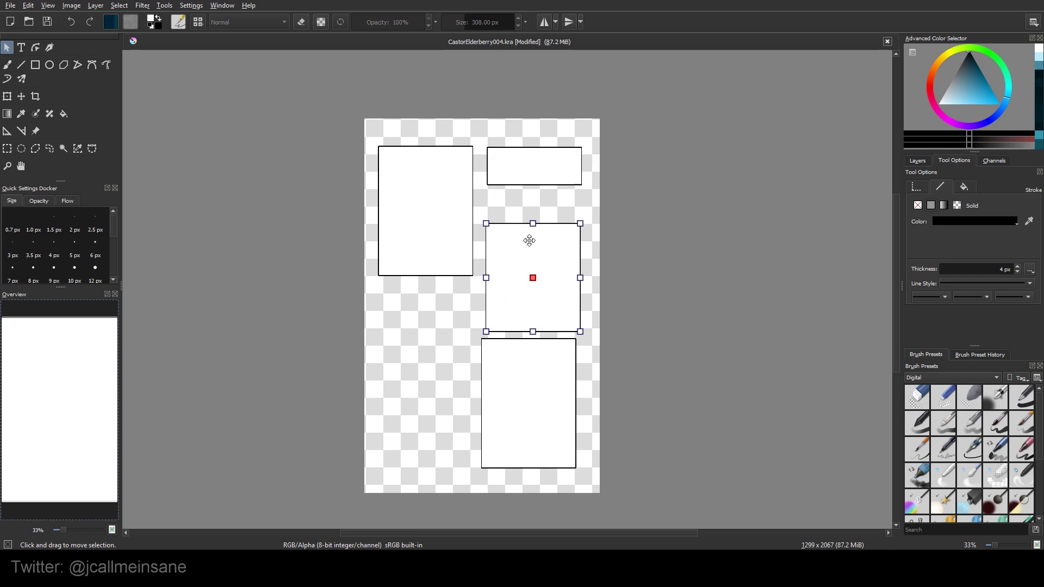
mouse_move(532, 224)
left_mouse_down()
mouse_move(533, 189)
mouse_move(540, 223)
left_mouse_up()
left_click(556, 242)
Duplicate the small top-right panel twice into the left column below the tall panel
left_click(470, 232)
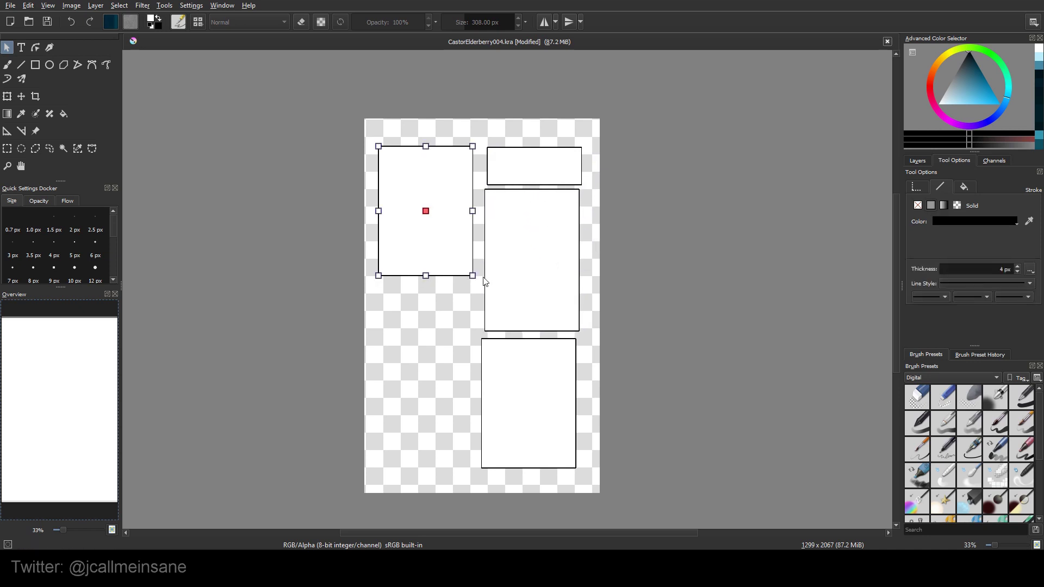
left_click(486, 281)
left_click(537, 182)
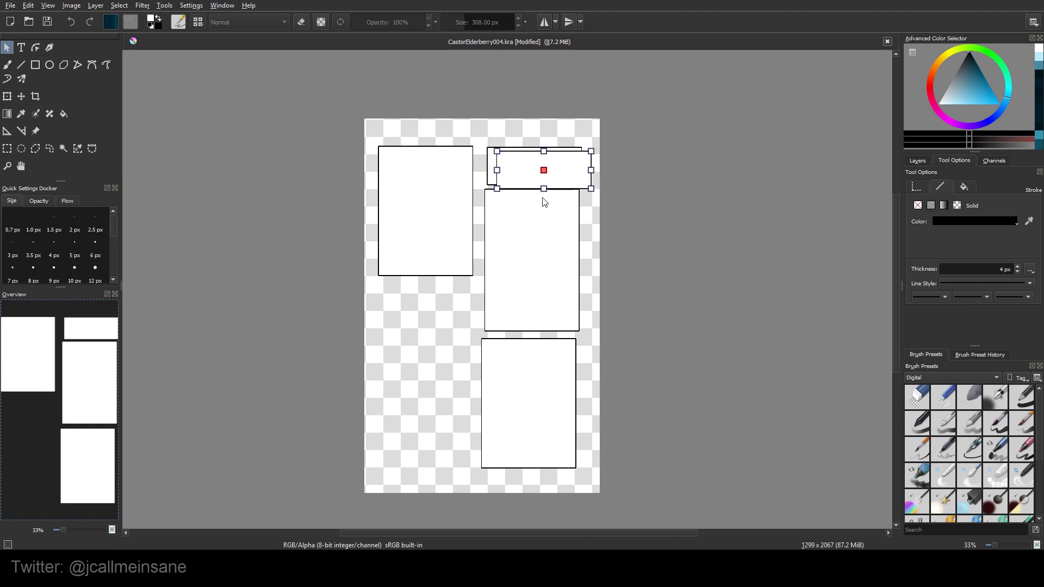
key("ctrl+d")
left_click_drag(543, 200, 440, 369)
key("ctrl+d")
key("ctrl+d")
left_click_drag(448, 367, 450, 418)
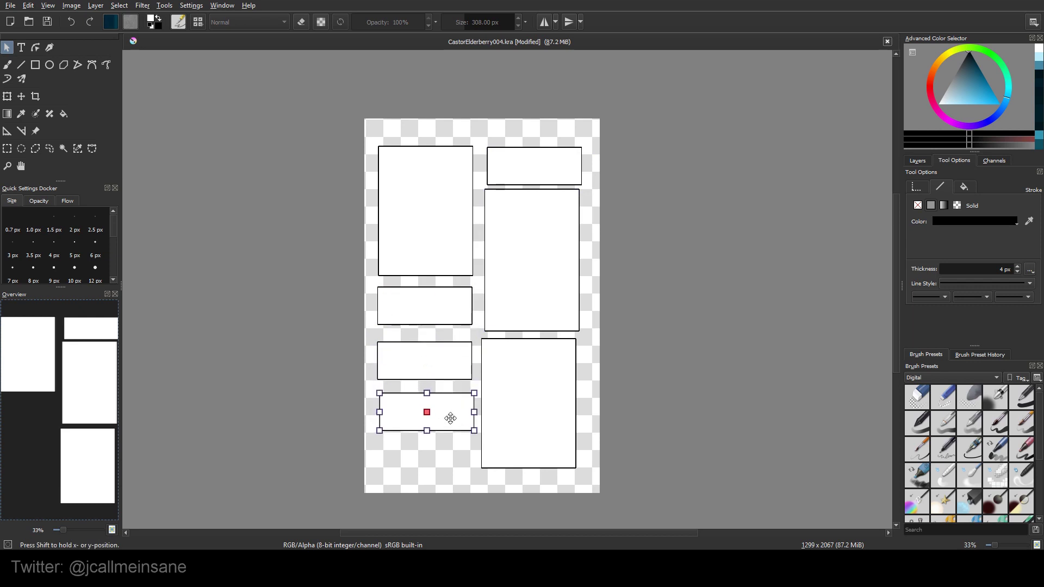
left_click(627, 361)
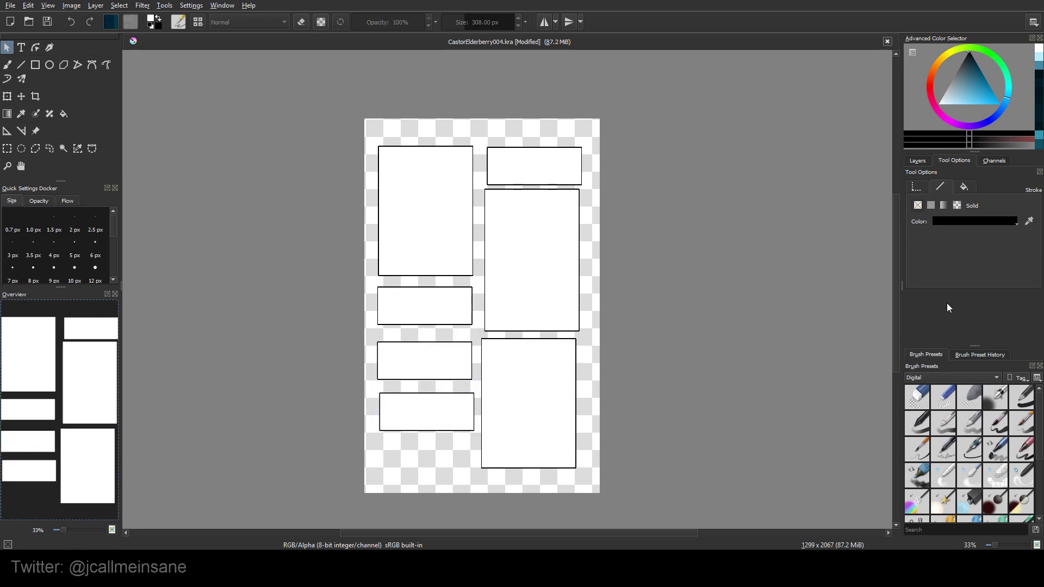
left_click(923, 157)
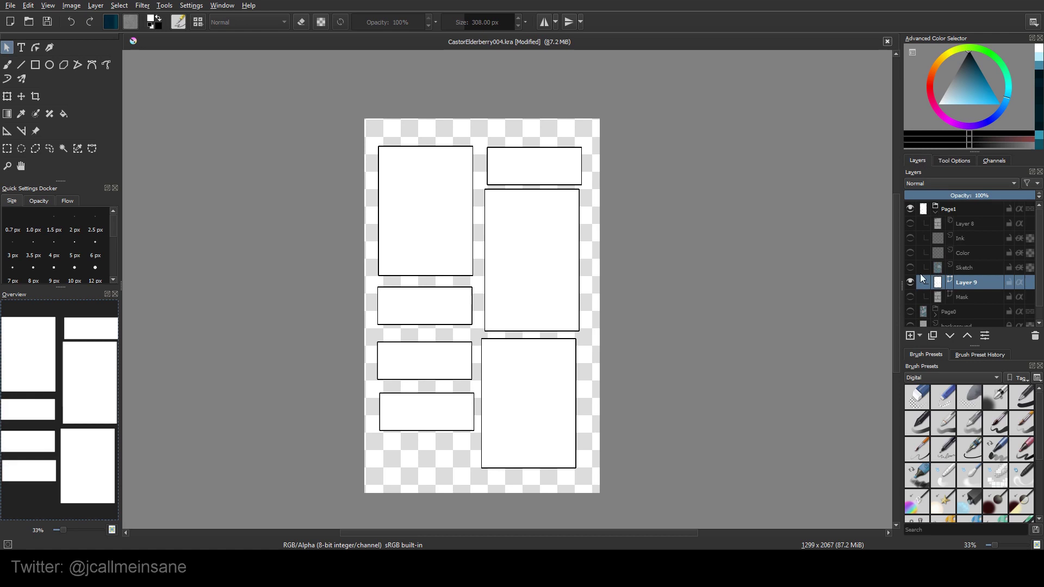
Toggle Layer 8 repeatedly to compare panel layouts, leaving it hidden
left_click(911, 222)
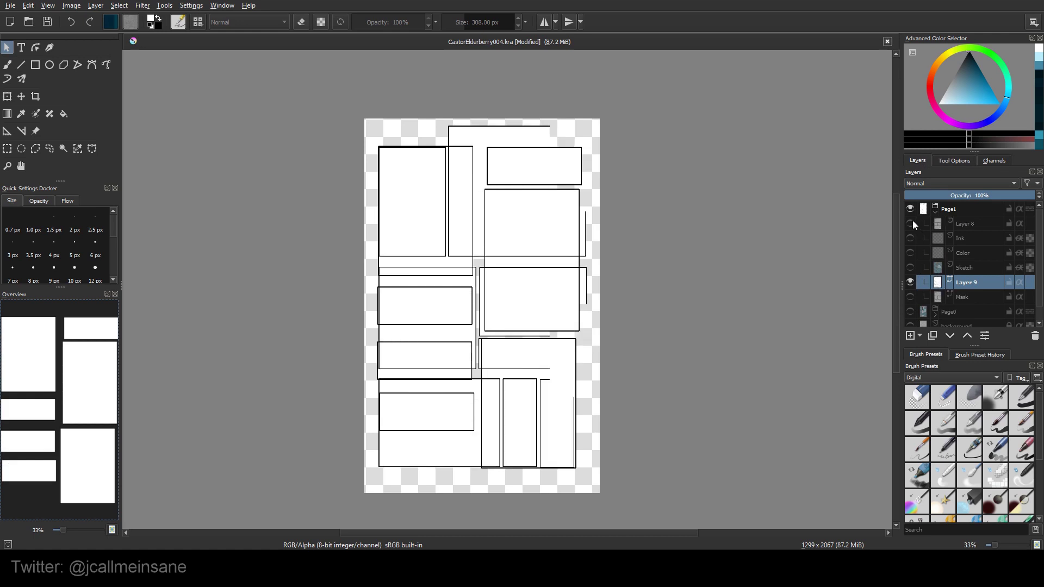
left_click(964, 225)
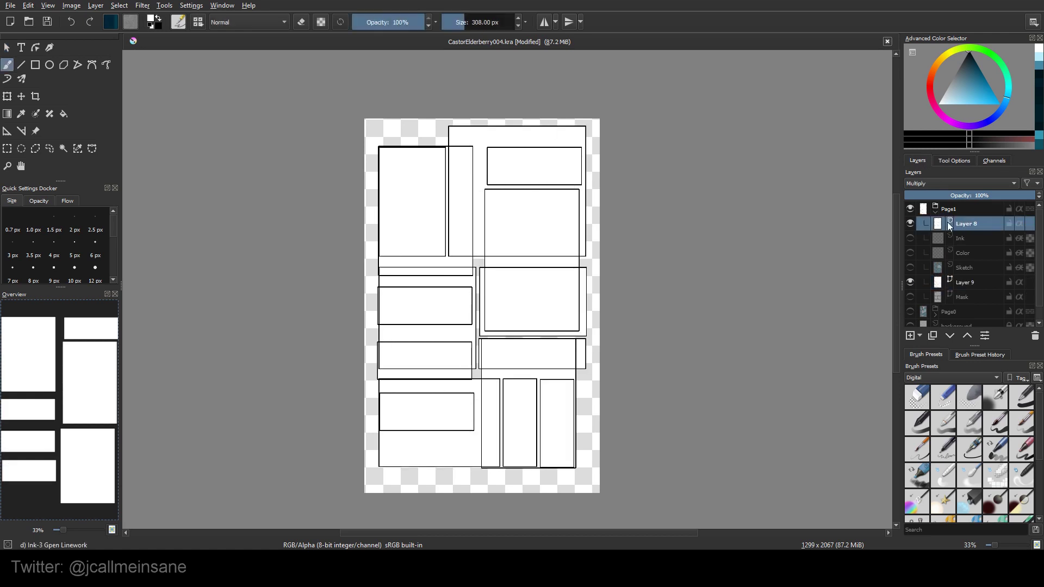
left_click(911, 223)
left_click(911, 223)
left_click(911, 223)
left_click(911, 223)
left_click(911, 223)
left_click(911, 223)
left_click(911, 223)
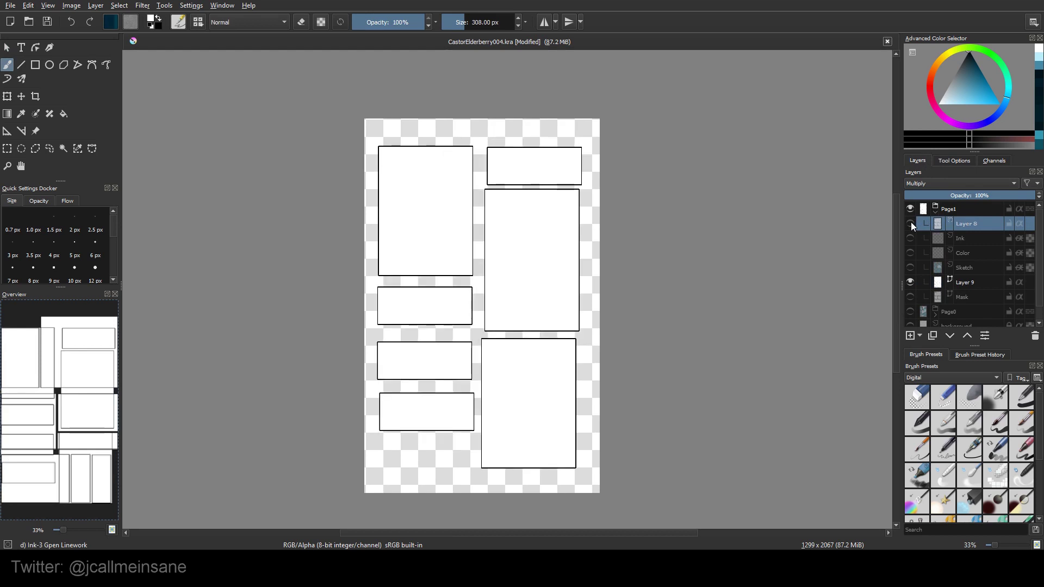
left_click(911, 223)
left_click(911, 223)
left_click(911, 223)
left_click(911, 223)
left_click(911, 223)
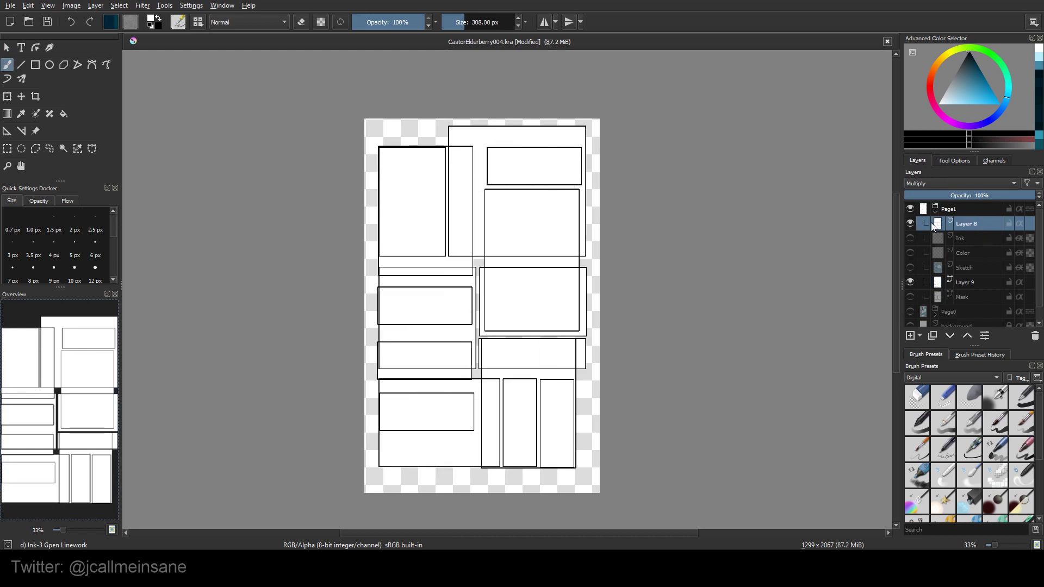
left_click(912, 223)
Add a clone layer above Layer 9, removing a stray Layer 10, and raise it to Page1's top
left_click(973, 285)
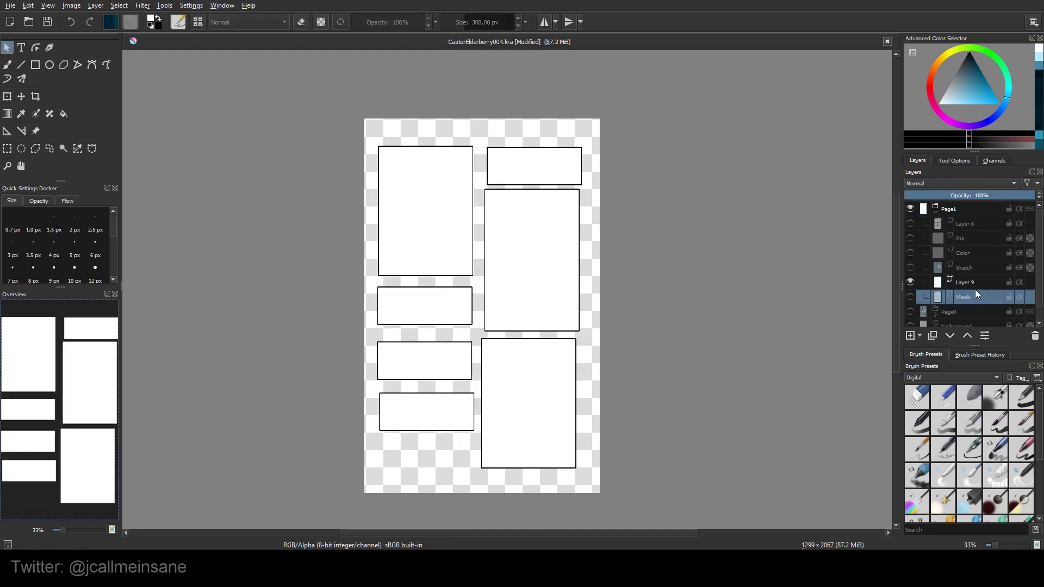
left_click(919, 336)
left_click(938, 383)
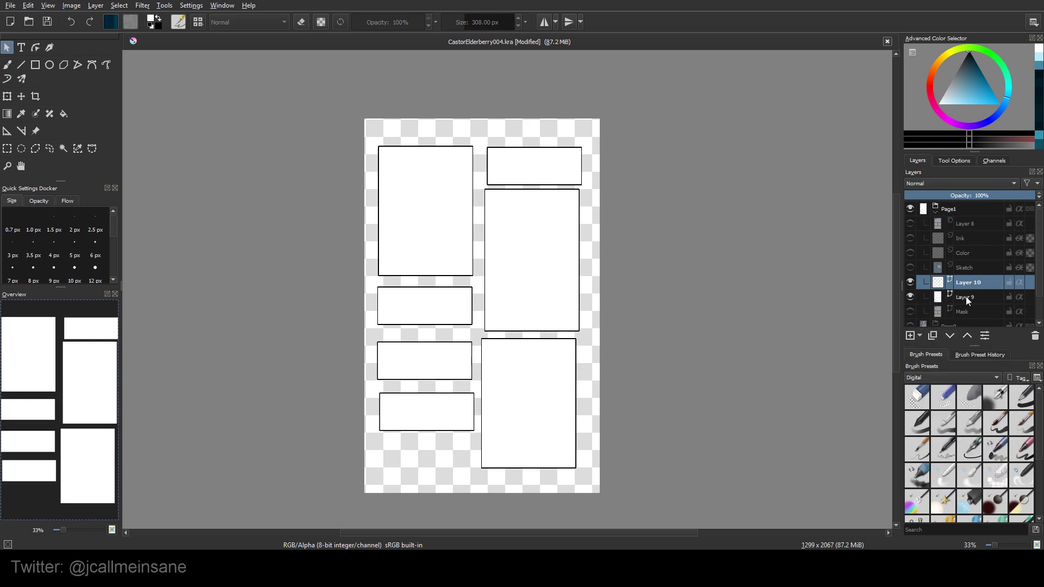
left_click(1035, 335)
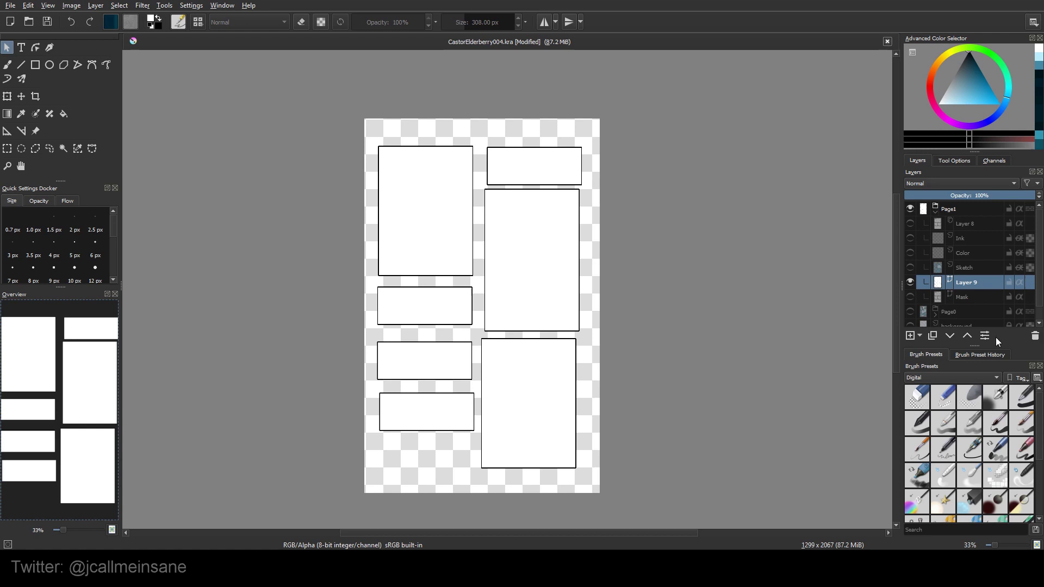
left_click(920, 336)
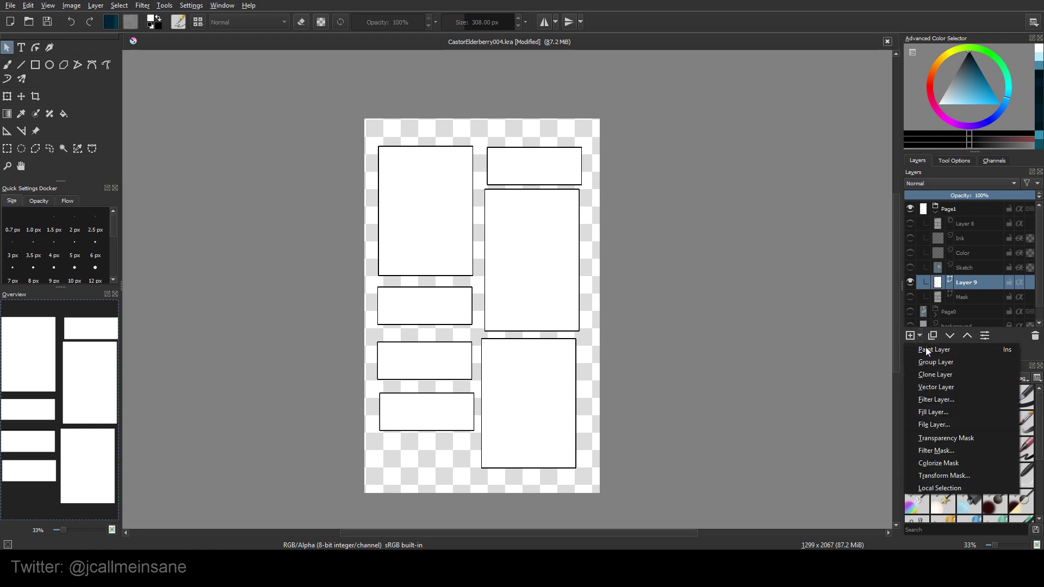
left_click(950, 375)
left_click(967, 336)
left_click(968, 336)
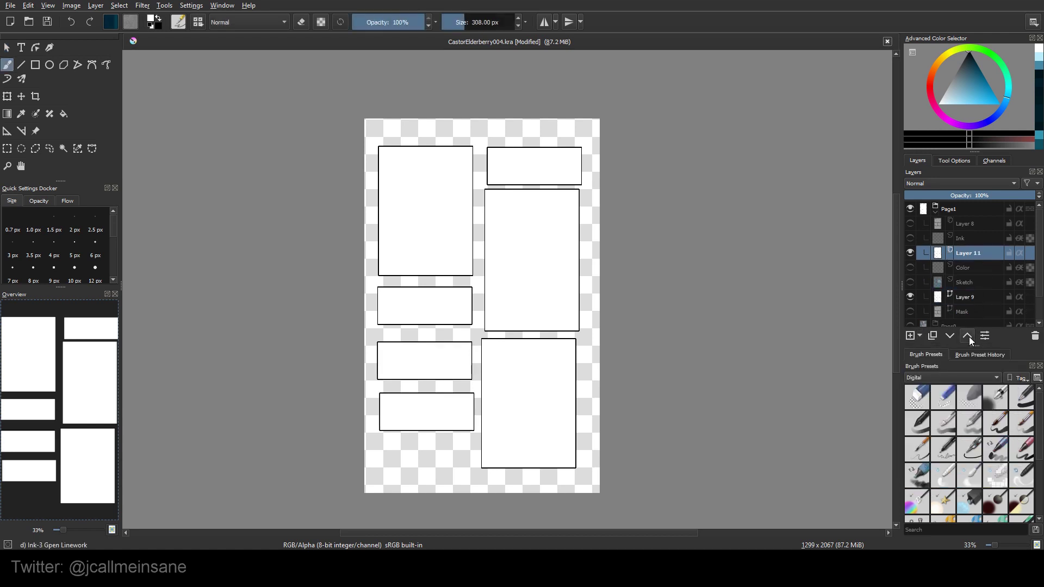
left_click(969, 337)
left_click(968, 337)
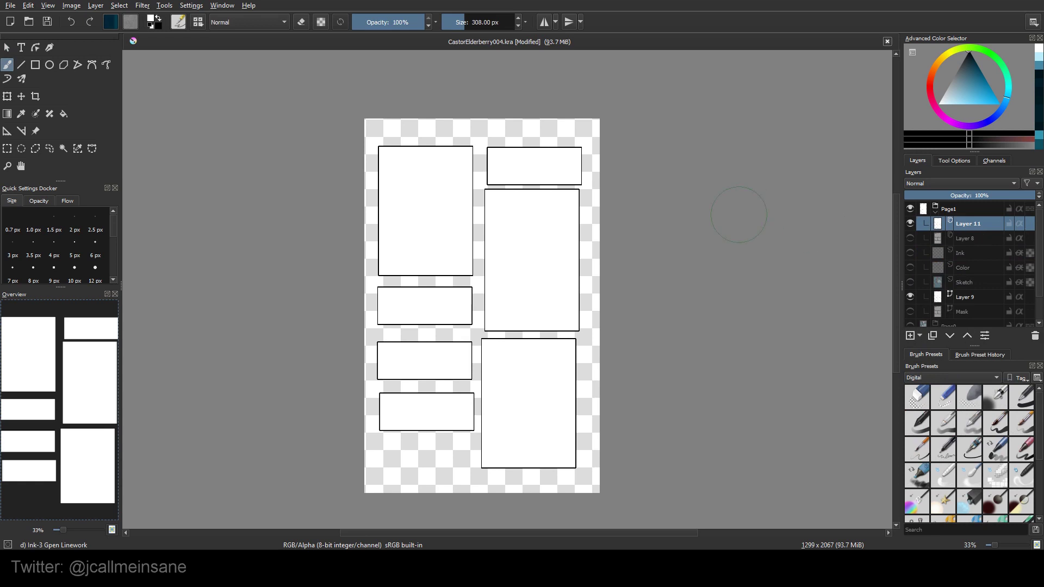
Show the Color, Sketch and Ink layers again and delete Layer 8
left_click(910, 267)
left_click(911, 279)
left_click(986, 284)
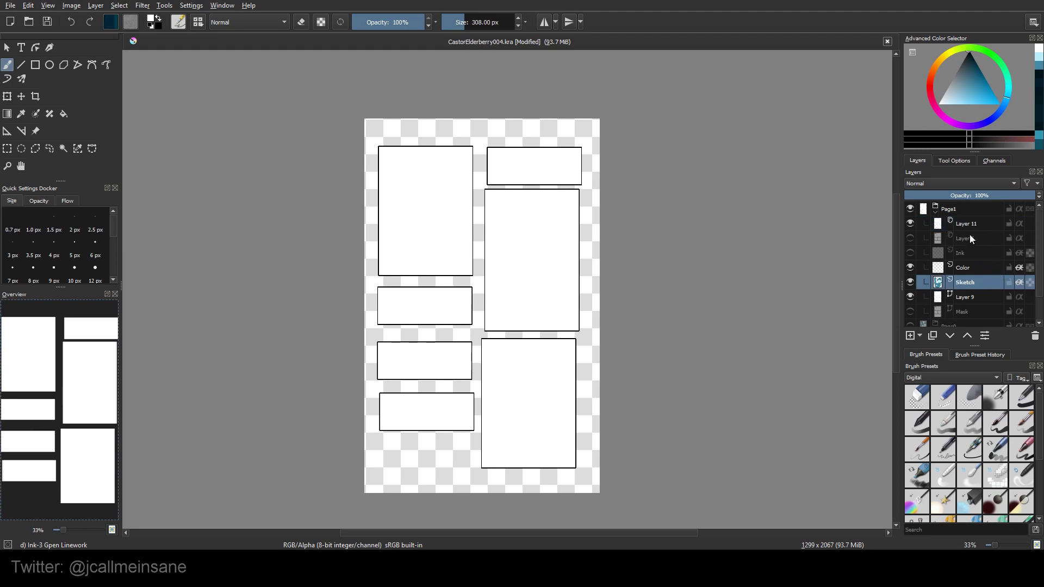
left_click(910, 253)
left_click(910, 239)
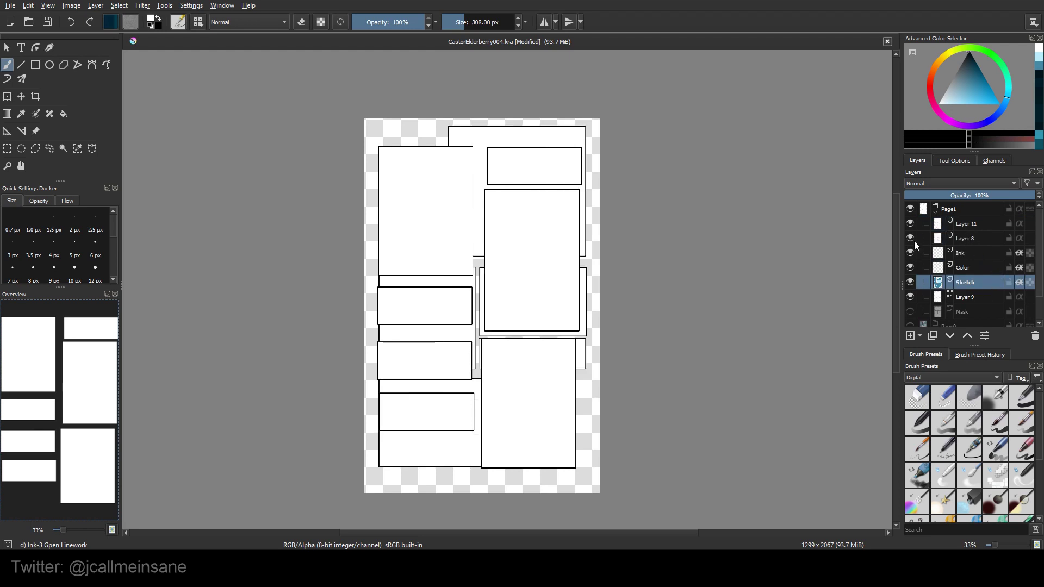
left_click(911, 238)
left_click(976, 235)
key("shift+Delete")
left_click(971, 297)
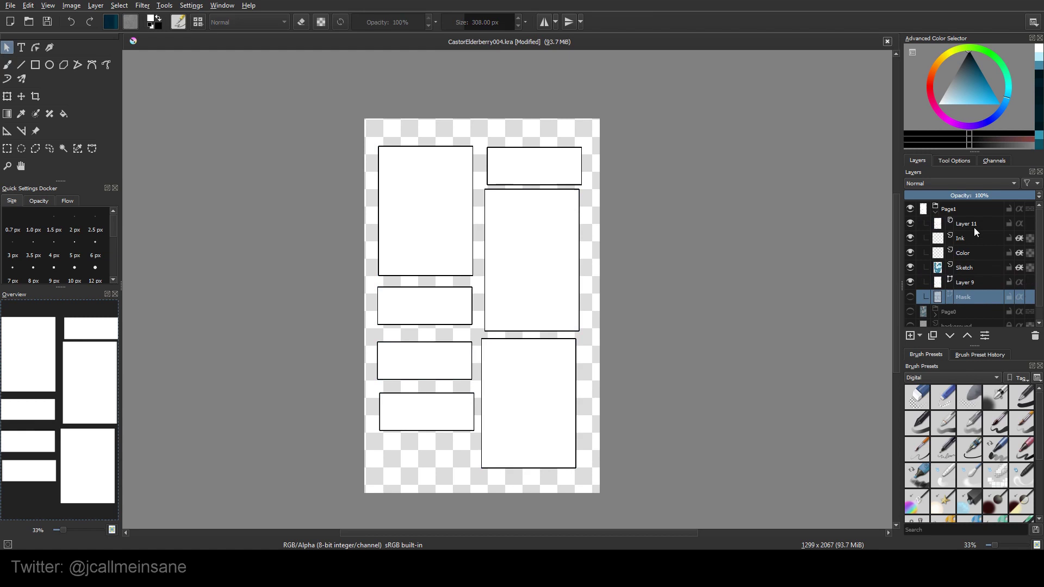
Set Layer 11's blending mode to Multiply in its layer properties
right_click(973, 226)
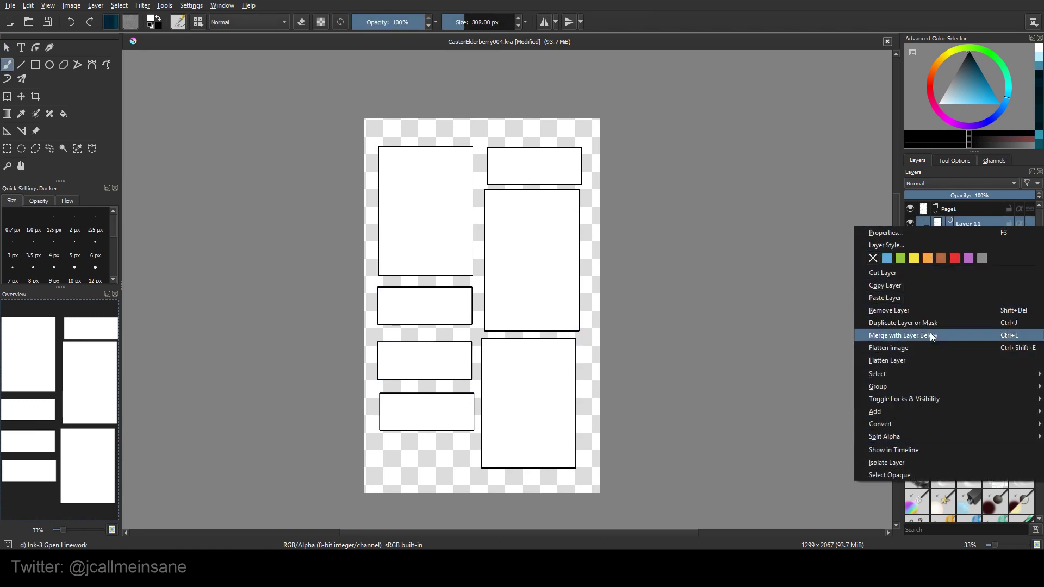
left_click(907, 233)
left_click(468, 249)
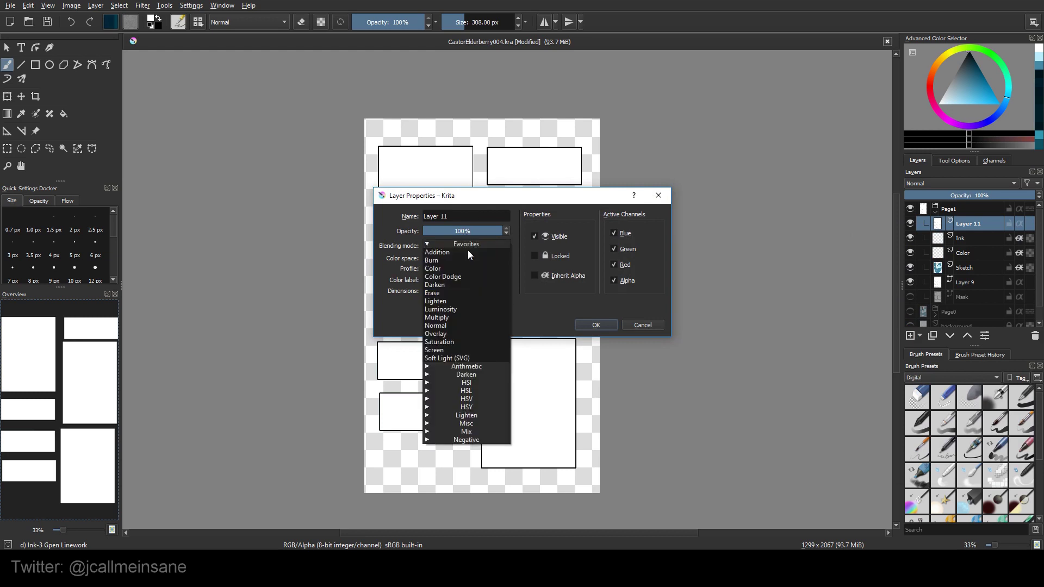
left_click(457, 317)
left_click(596, 325)
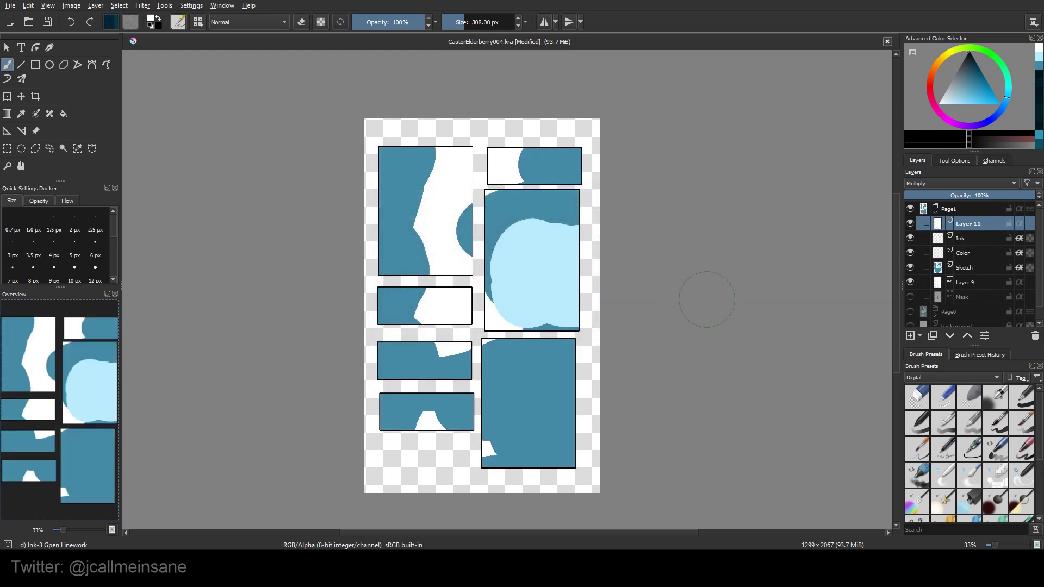
left_click(965, 282)
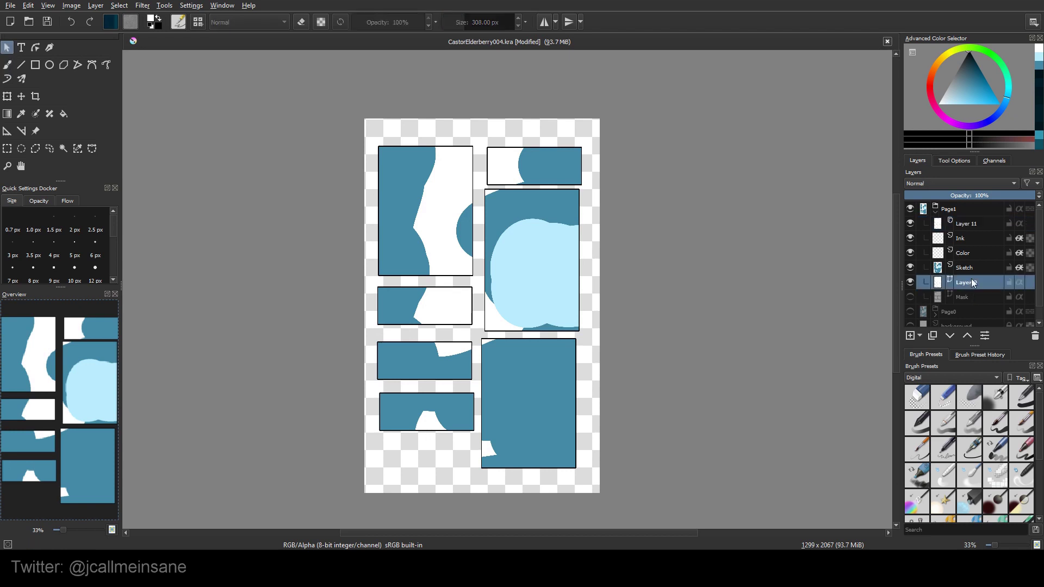
mouse_move(972, 283)
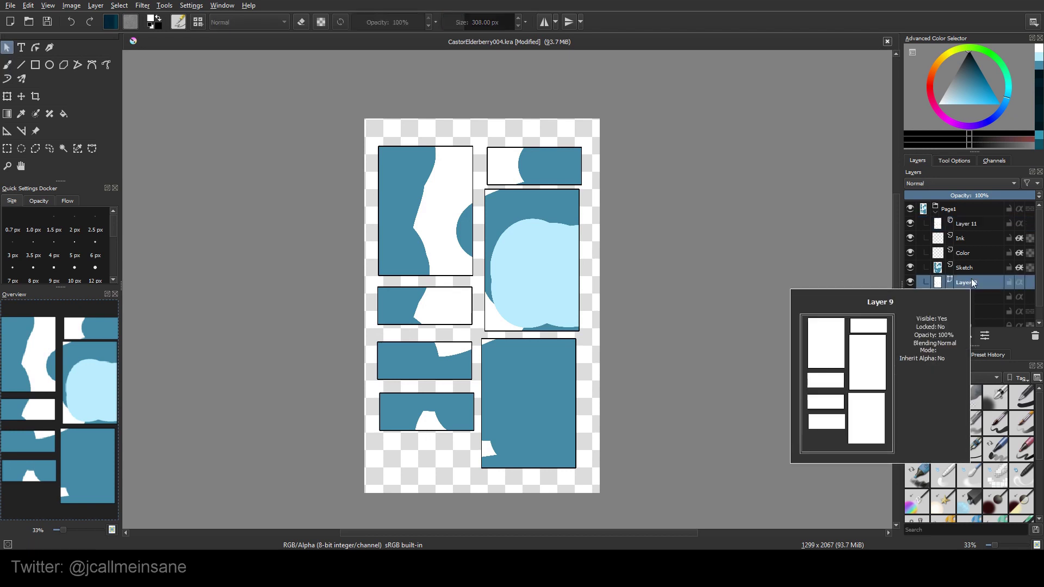